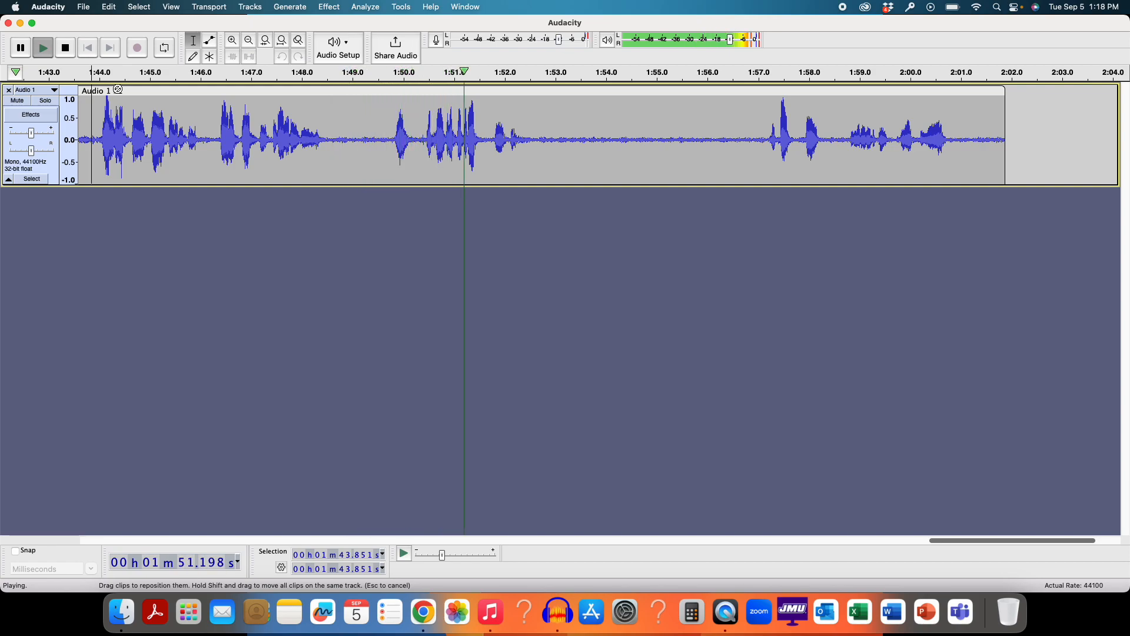
Stop playback, select Crestron as the sound output in System Settings, and return to Audacity to test playback.
key(space)
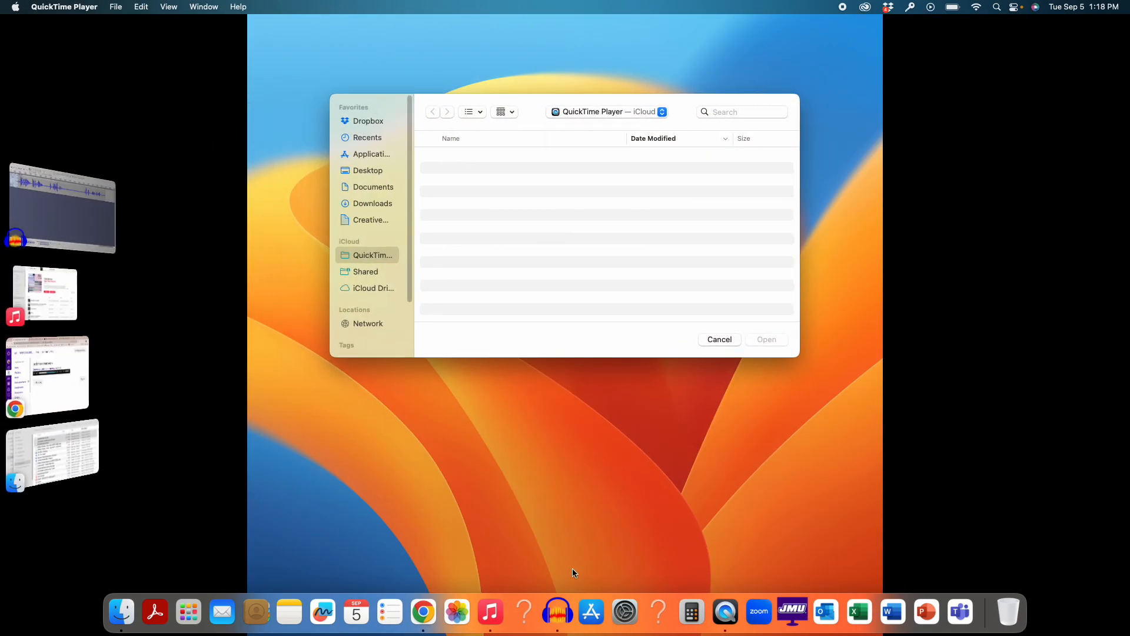
click(624, 613)
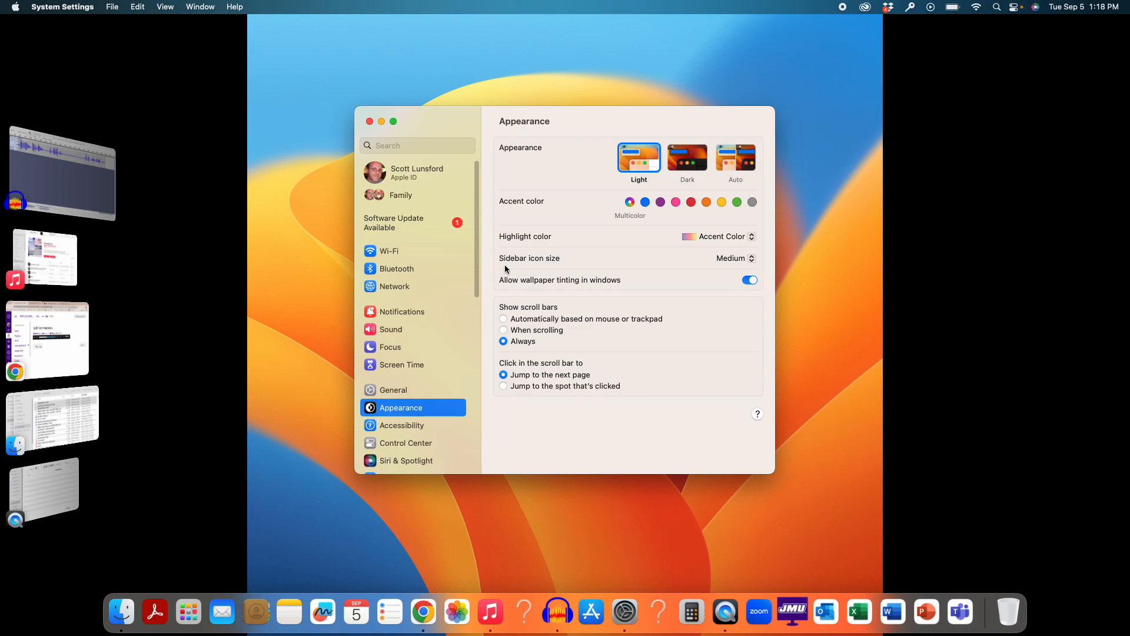
click(402, 330)
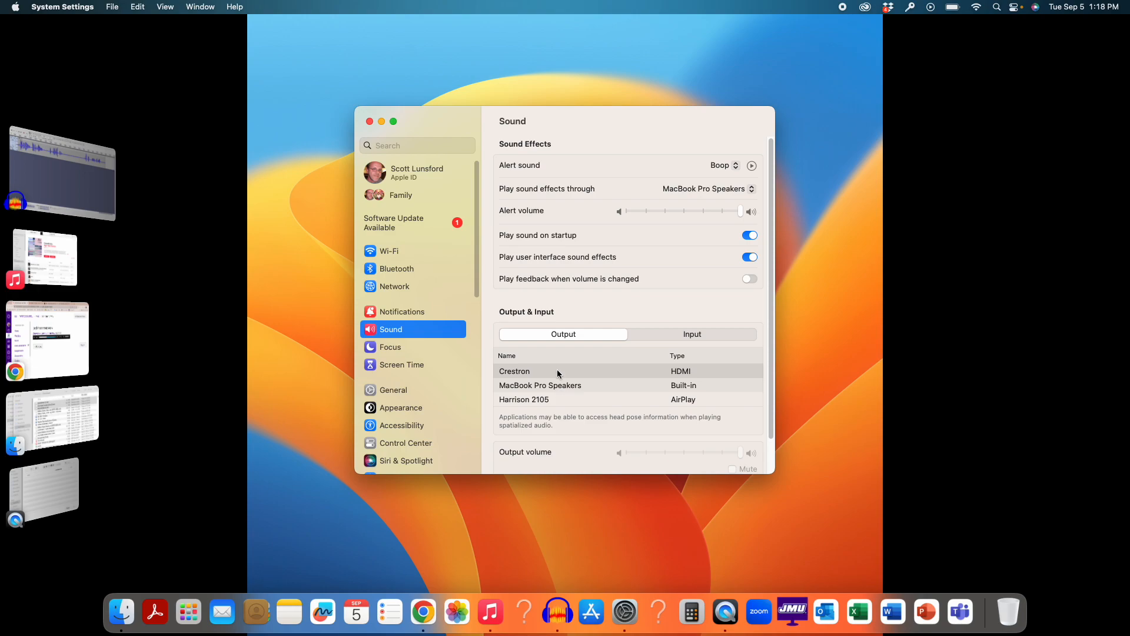
click(558, 372)
click(369, 121)
click(88, 195)
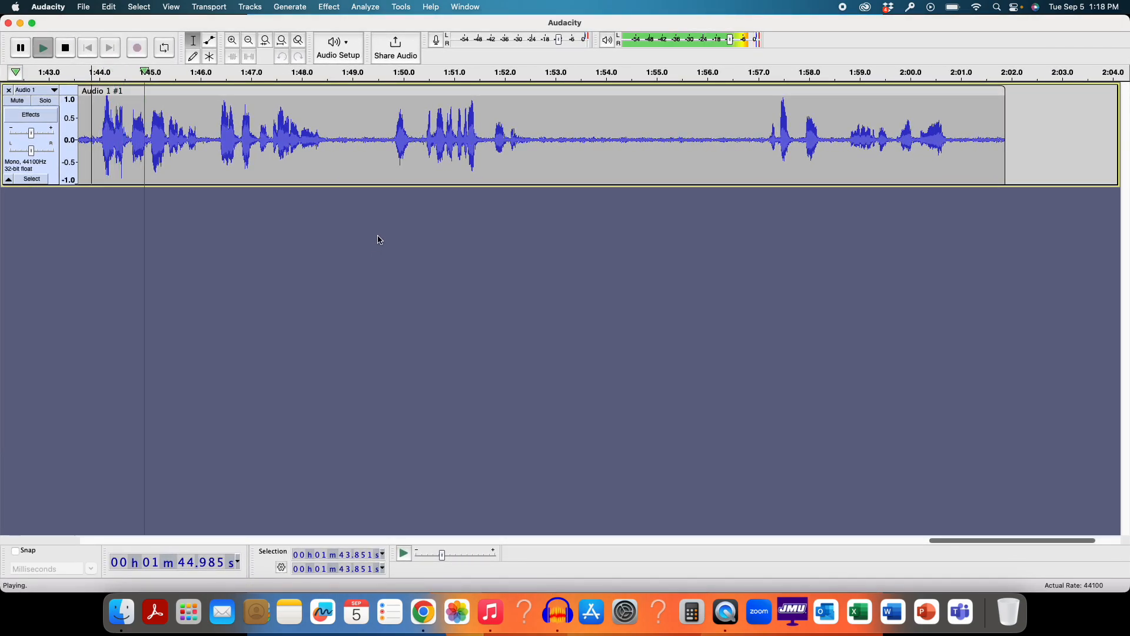
key(space)
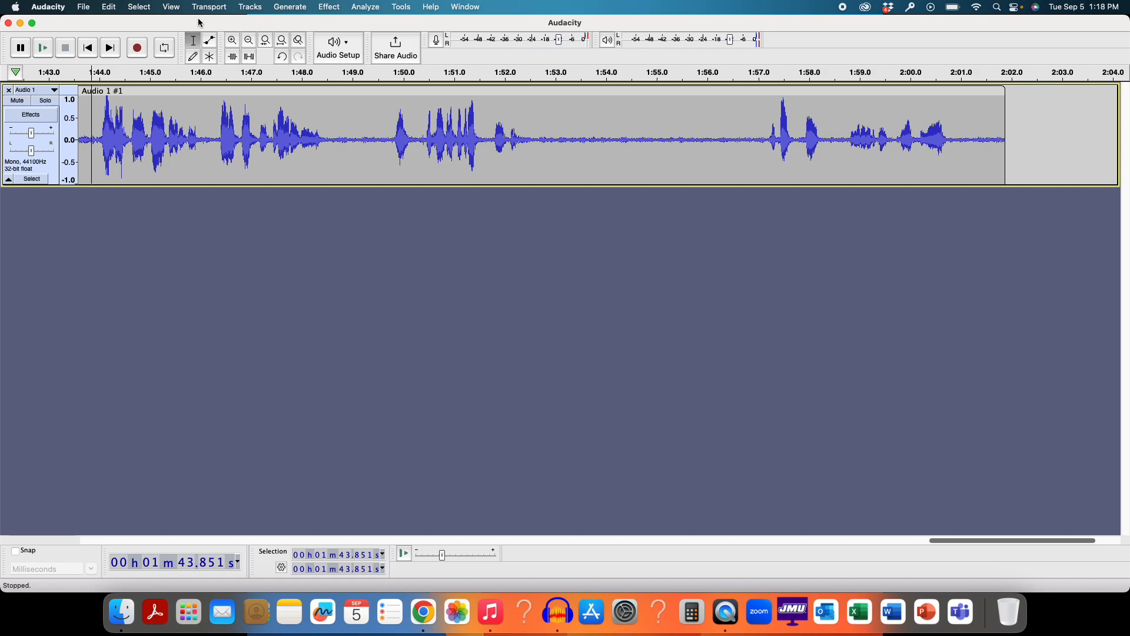
Save the project as "audacity 338" in the Sounds folder and quit Audacity.
key(super+s)
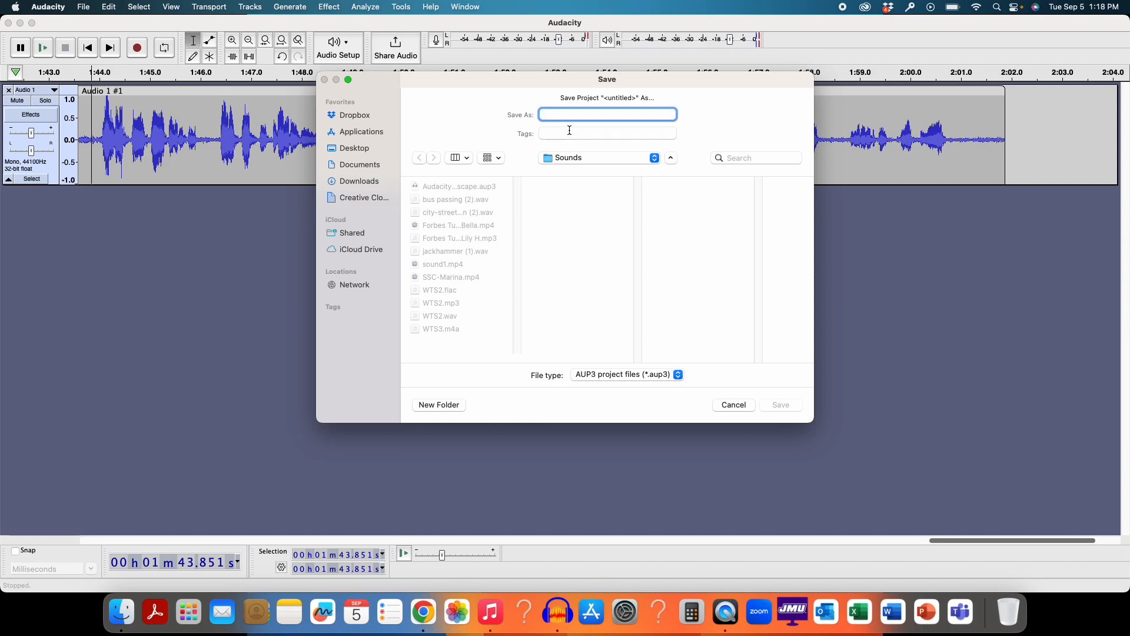
text(audacity 338)
key(Return)
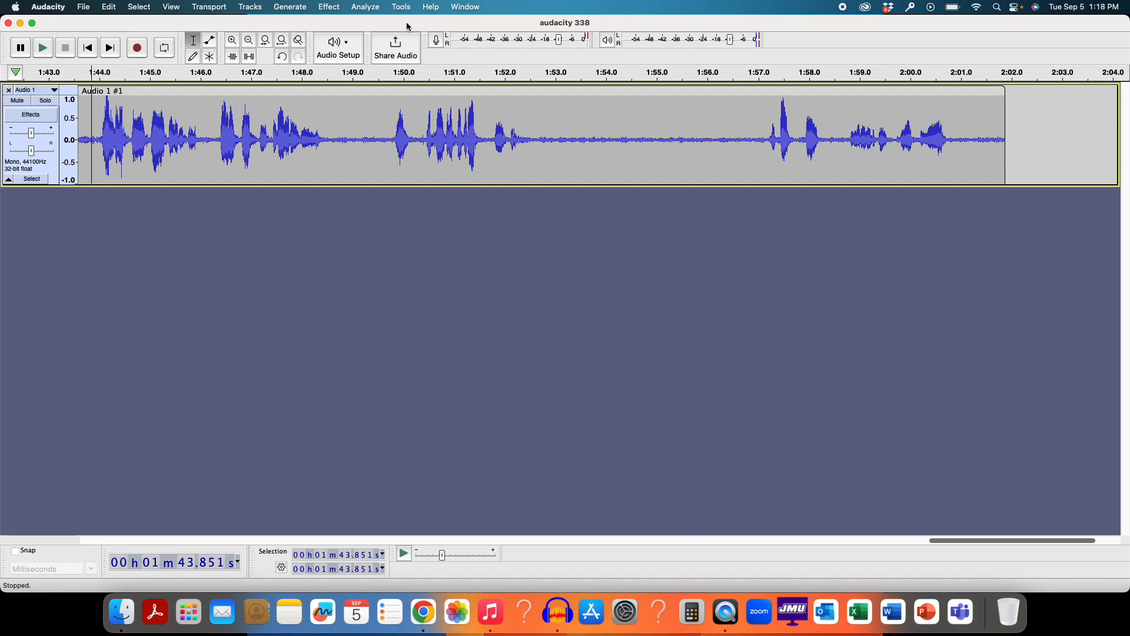
key(super+q)
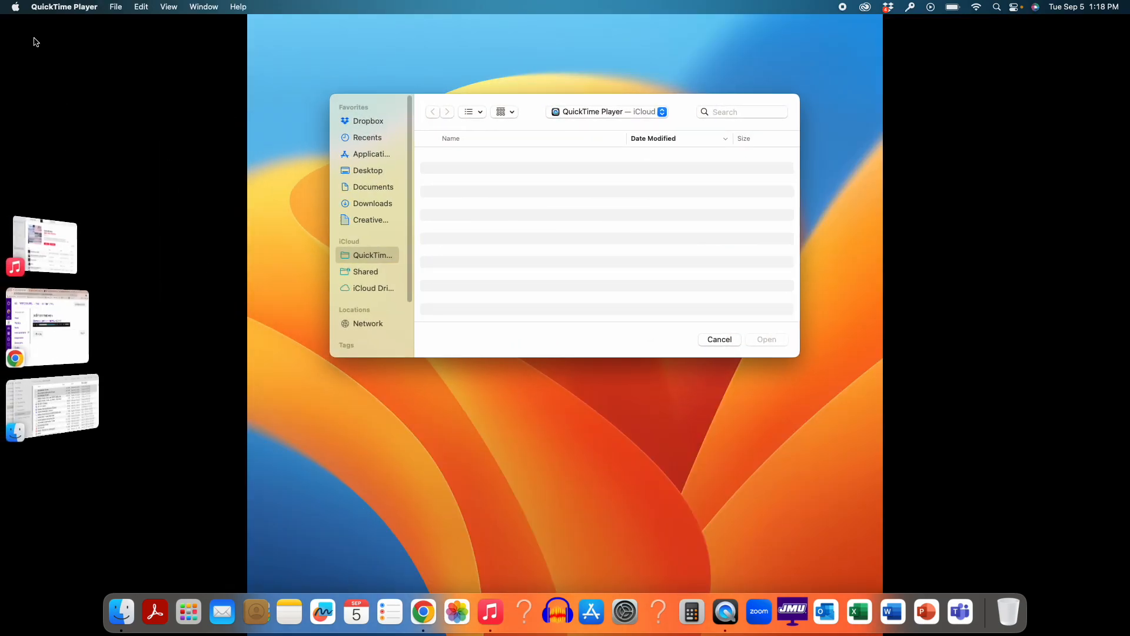
Reopen the sound settings in System Settings and select the Crestron HDMI output again.
click(15, 9)
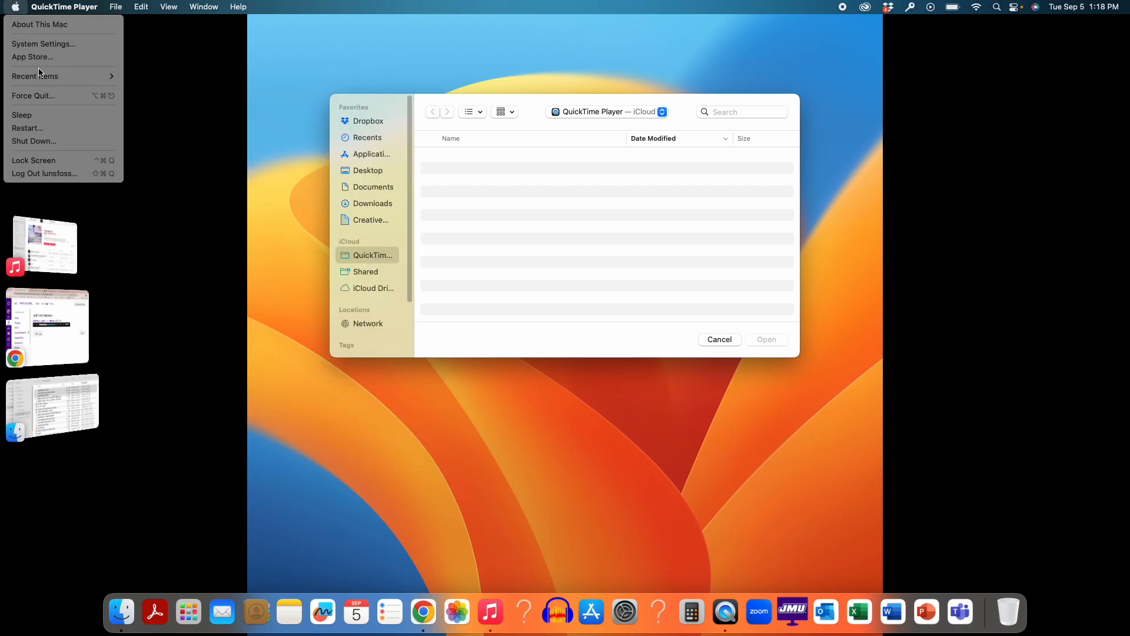
click(164, 70)
click(621, 615)
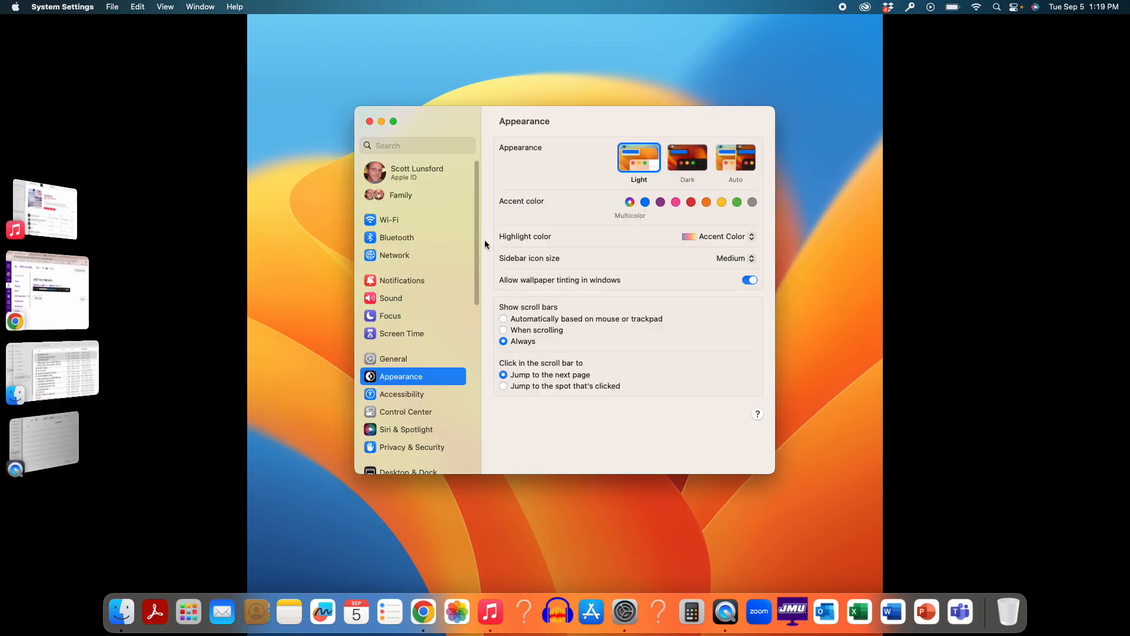
click(400, 333)
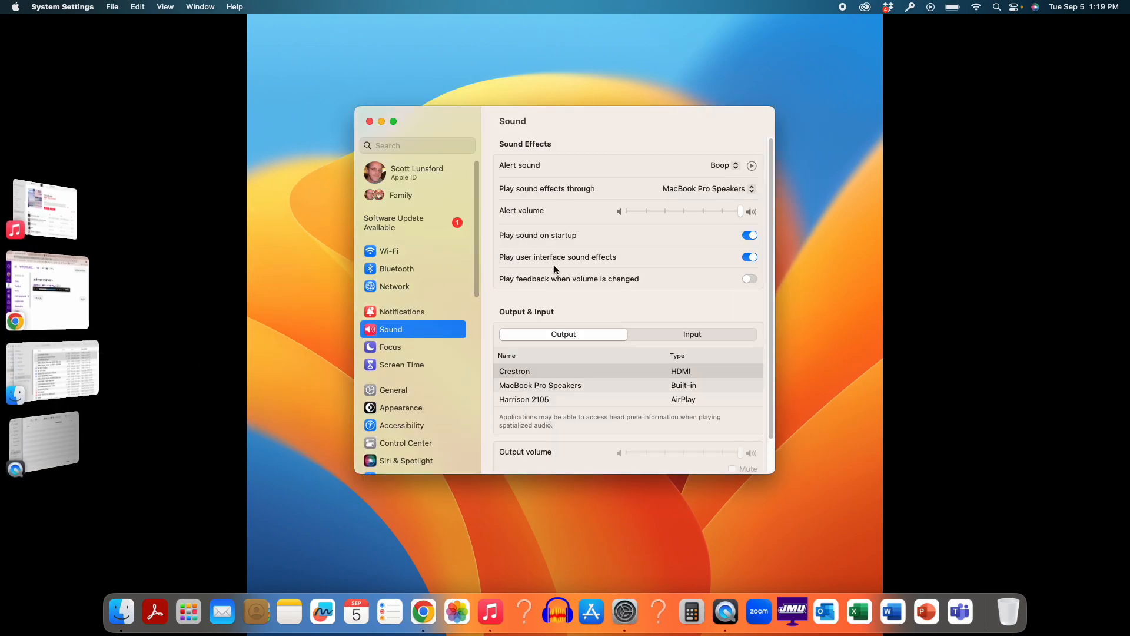
click(578, 371)
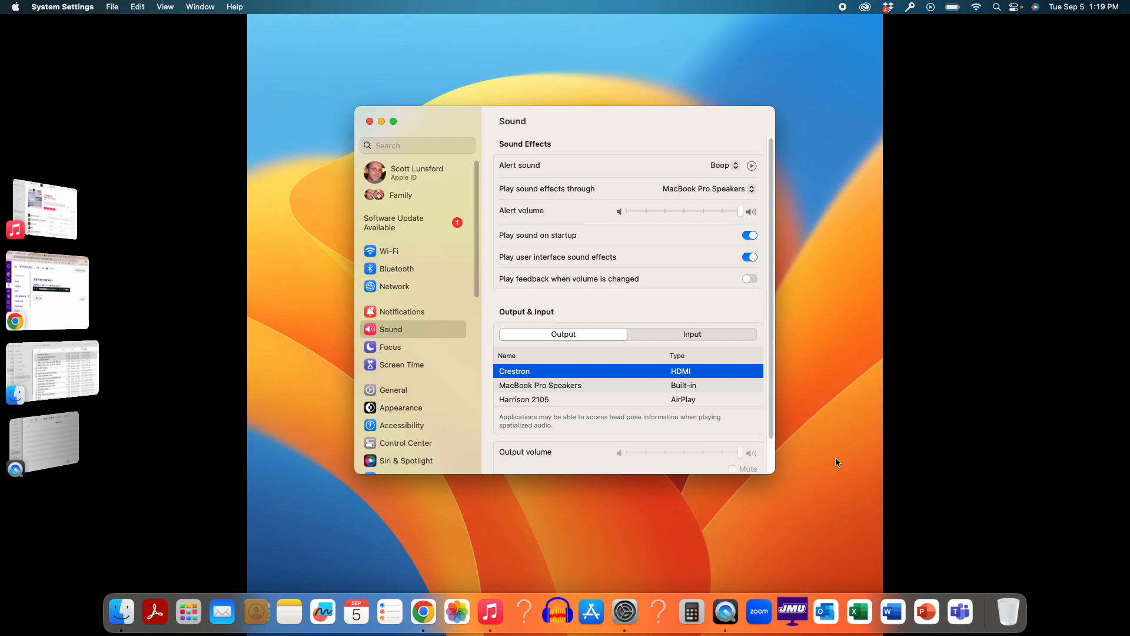
click(370, 121)
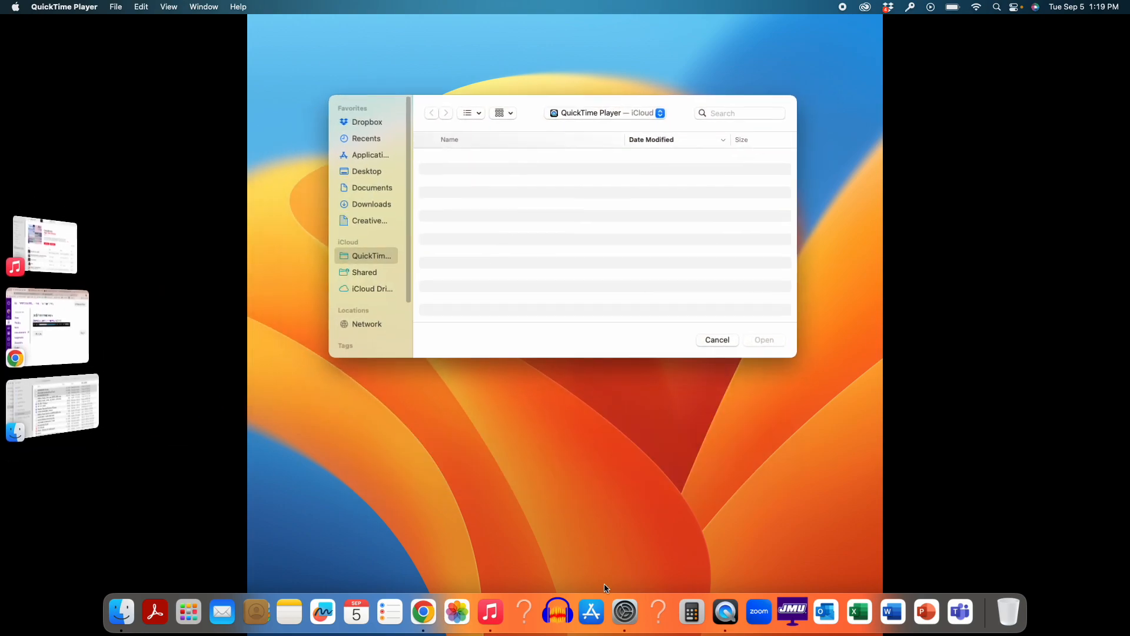
Relaunch Audacity and reopen the recent project audacity 338.aup3.
click(558, 614)
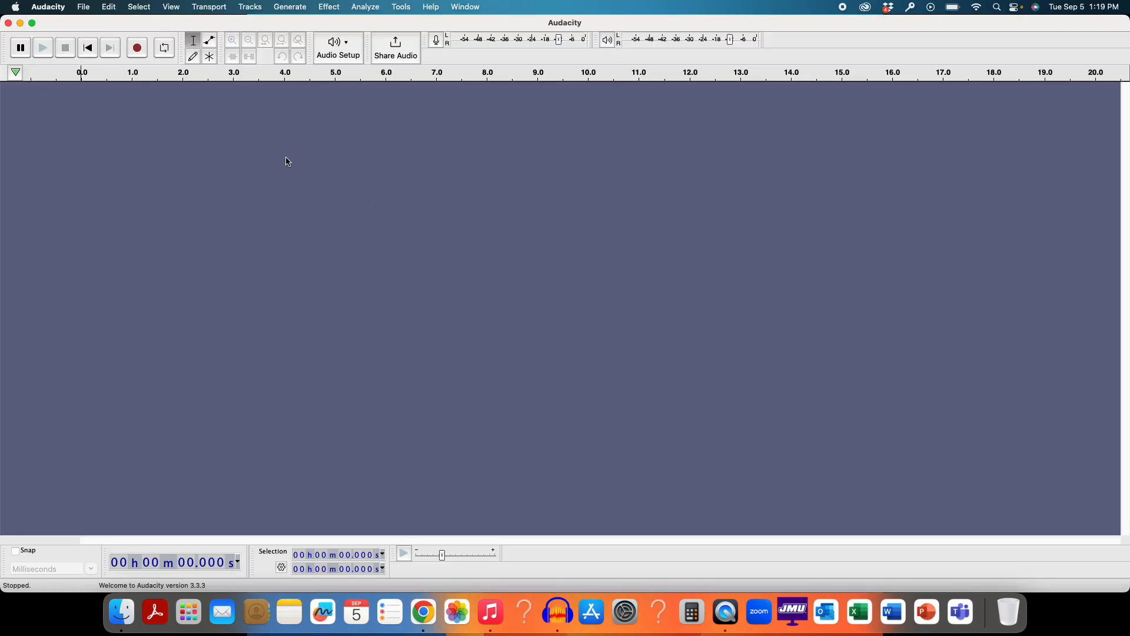
click(86, 9)
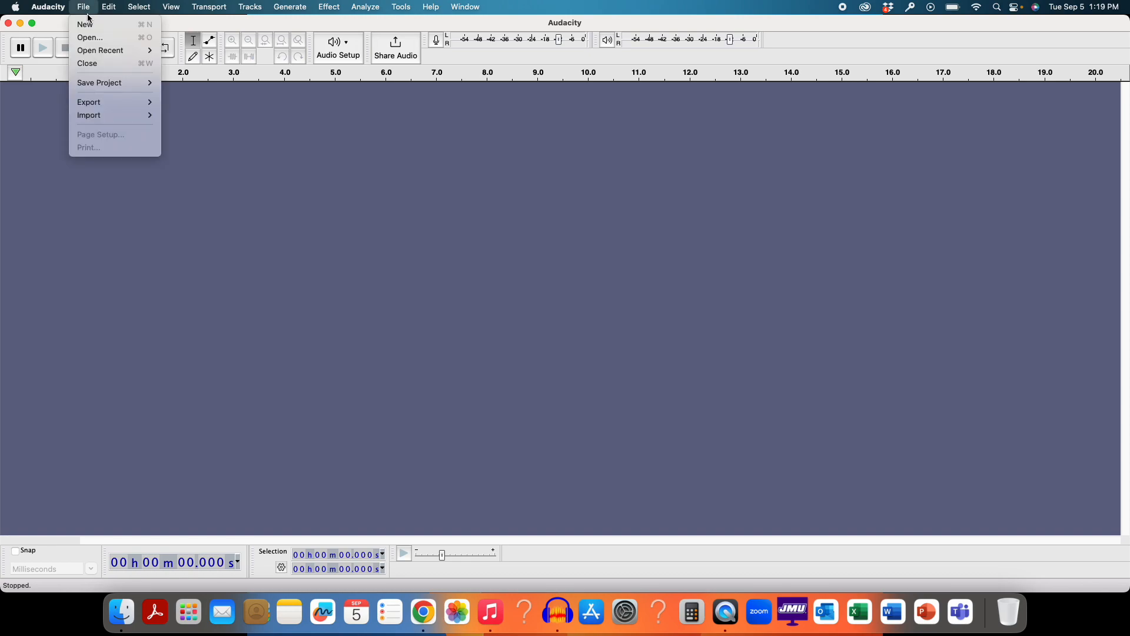
mouse_move(118, 51)
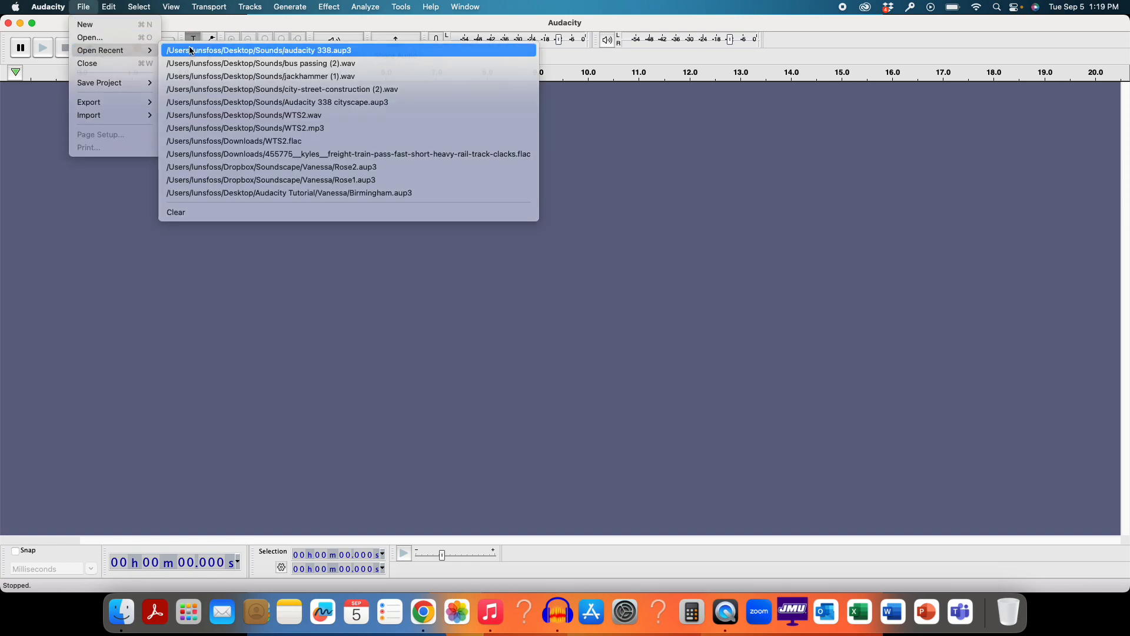
click(191, 51)
Play the voice track from about 1:48.9 to check the sound output, then stop playback.
click(347, 154)
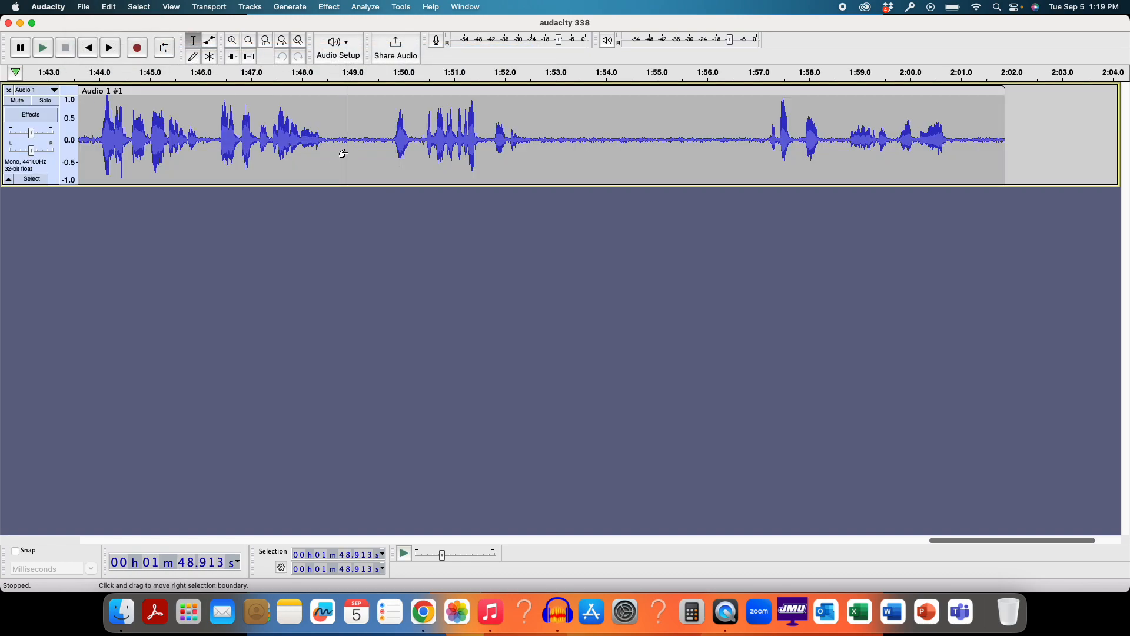
key(space)
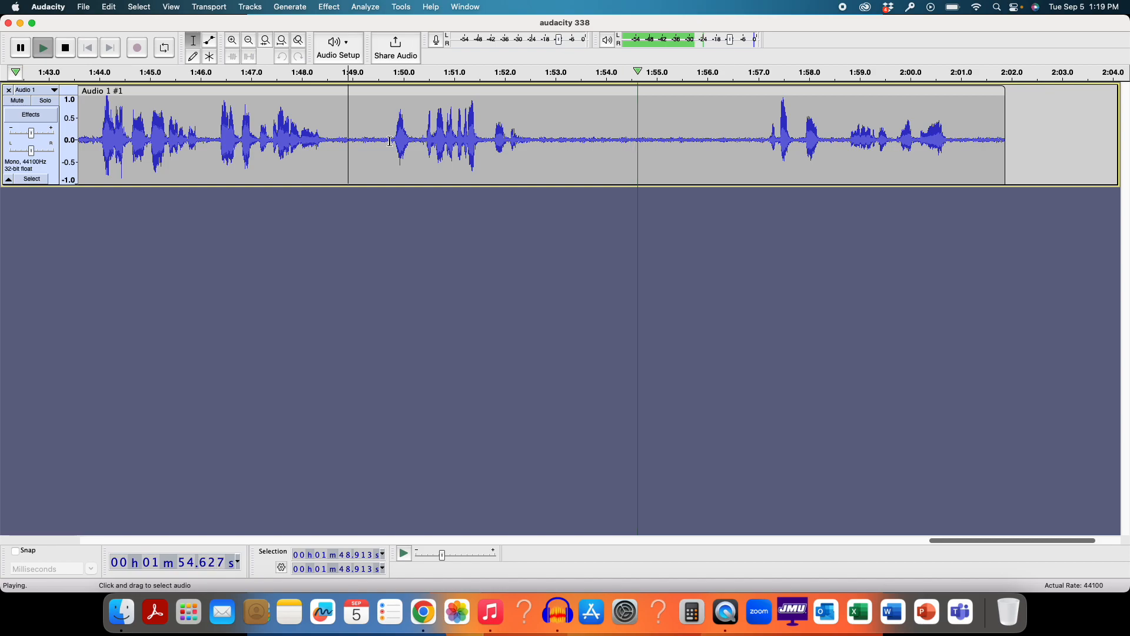
key(space)
Set Audacity's playback device to Crestron.
click(346, 45)
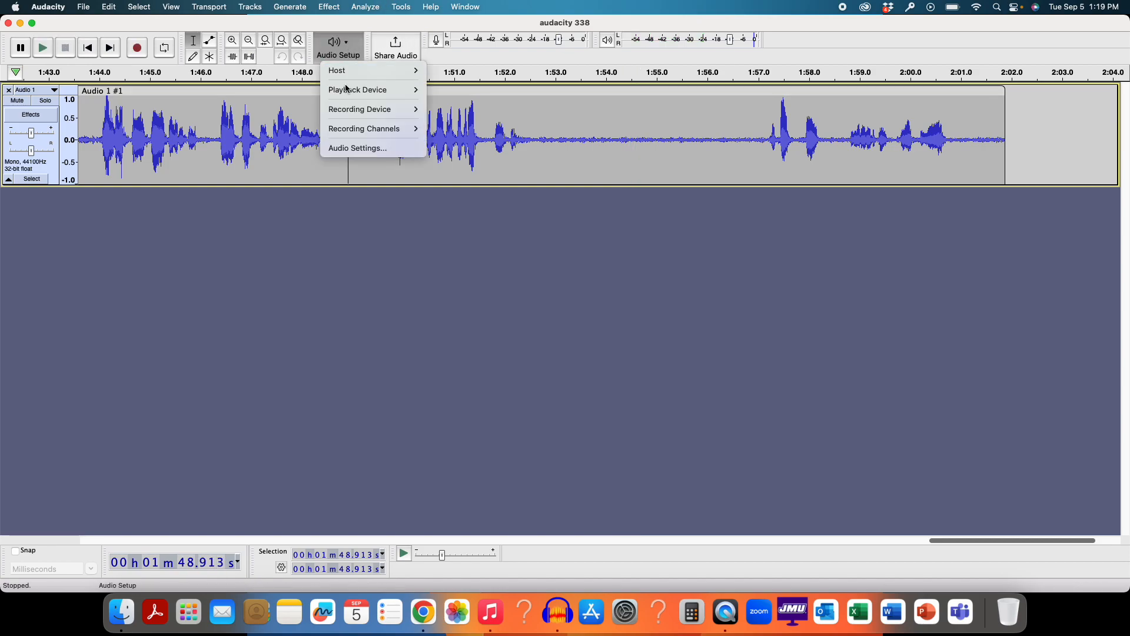
mouse_move(353, 91)
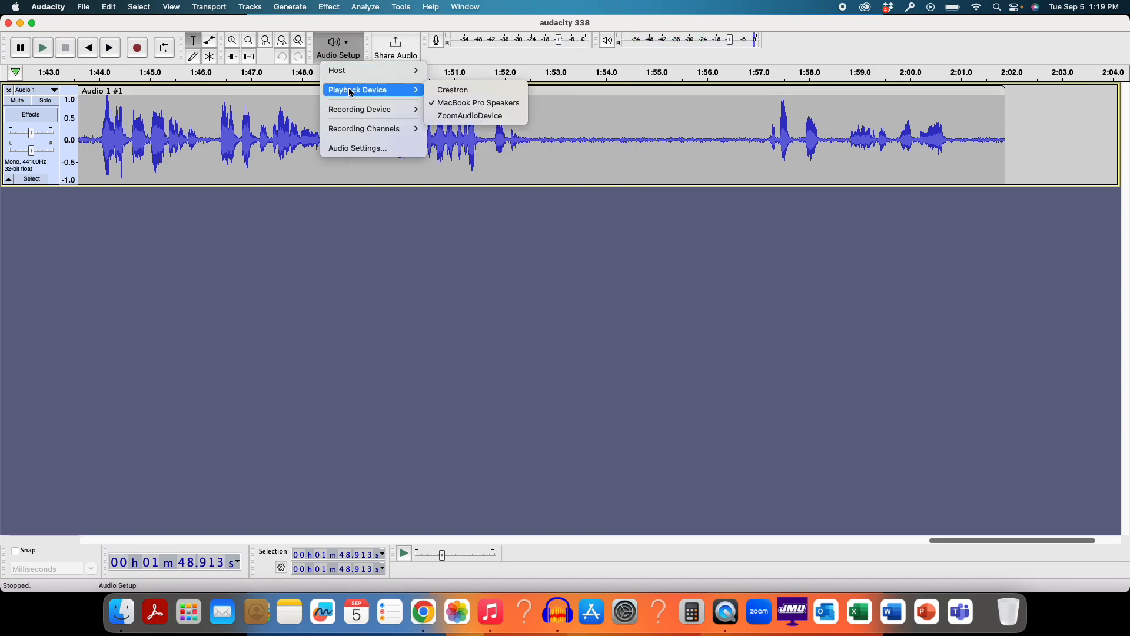
click(454, 91)
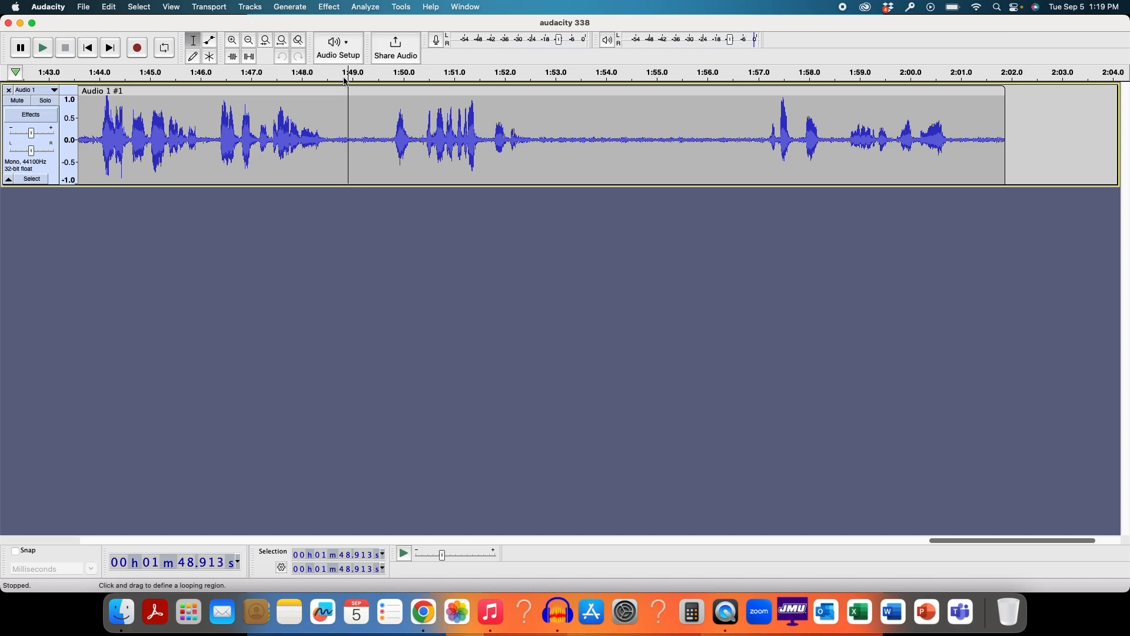
Test playback of the voice track from about 1:47.2 and again from about 1:43.9, stopping after each.
click(263, 113)
key(space)
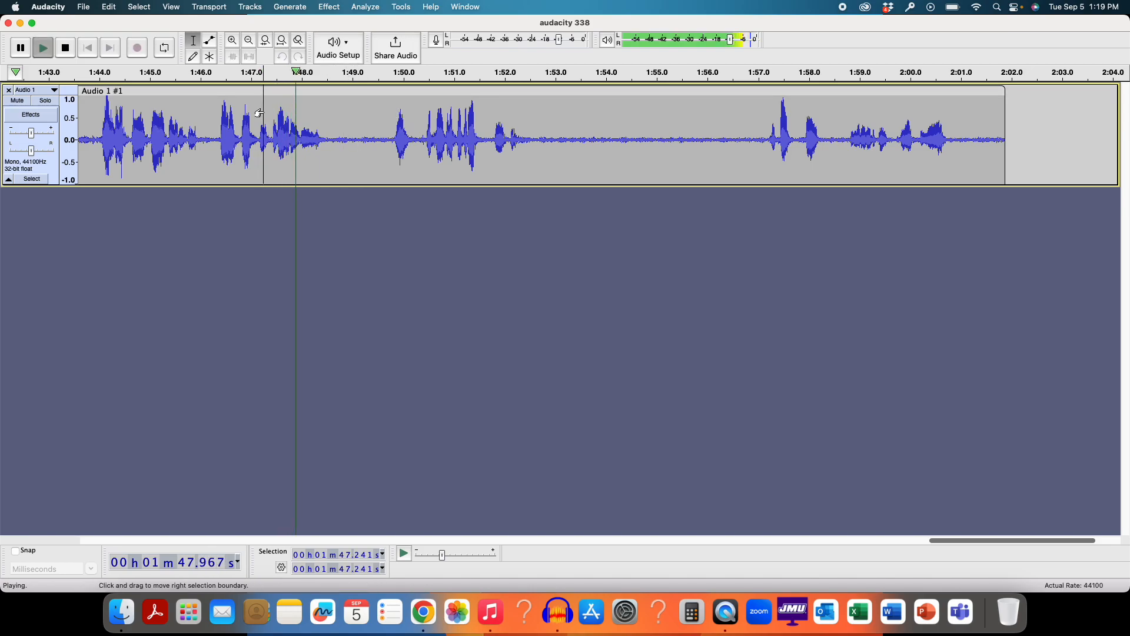
key(space)
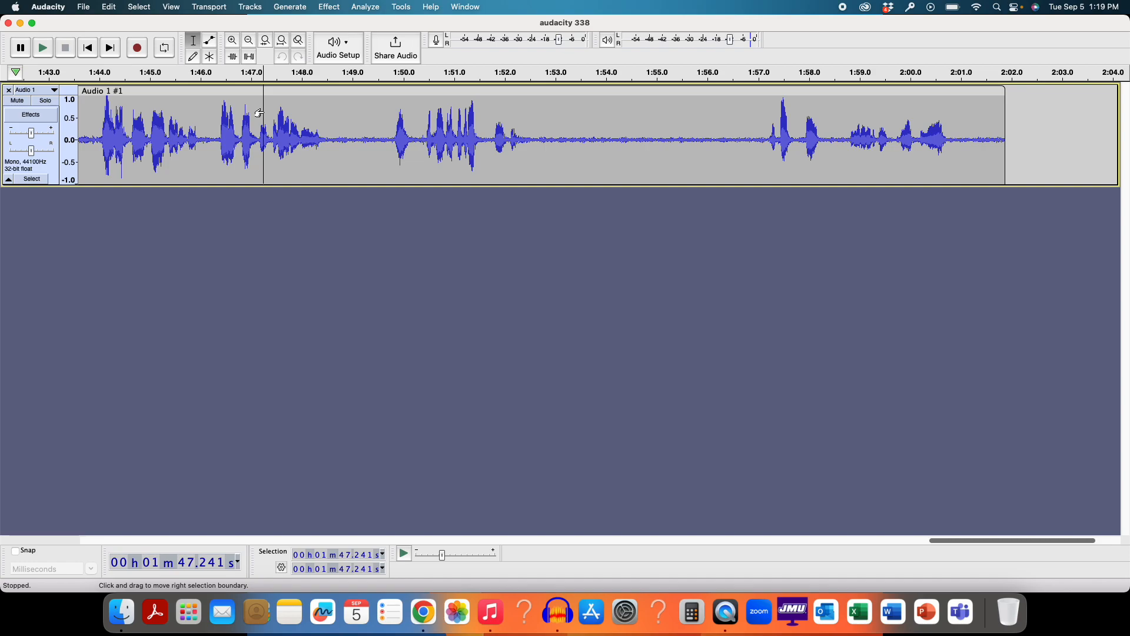
click(93, 129)
key(space)
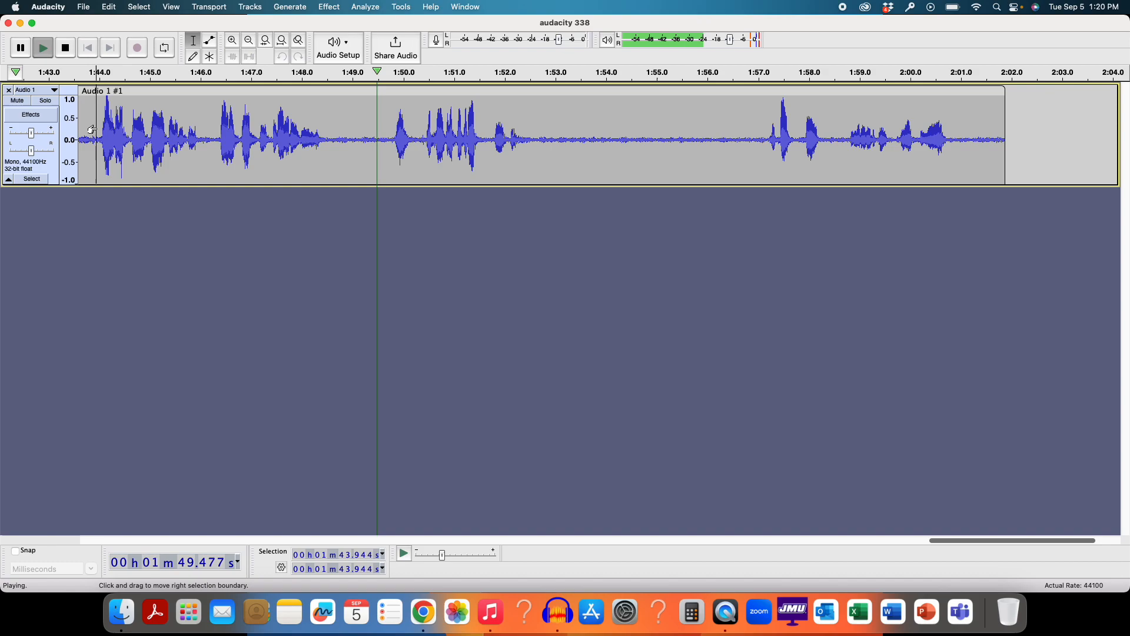
key(space)
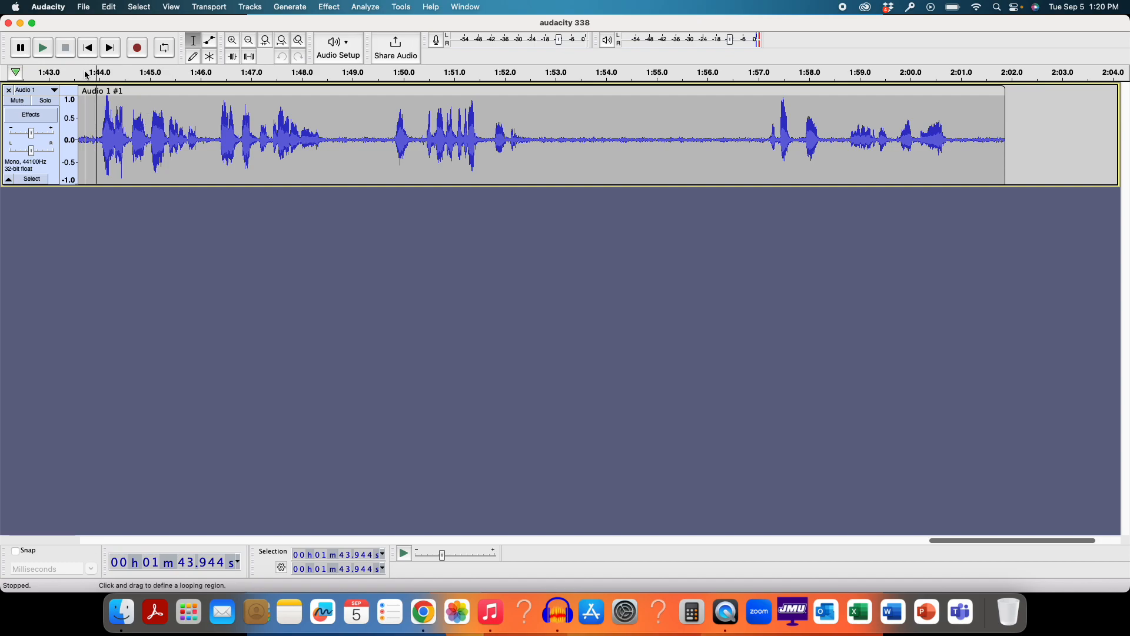
Import the audio file bus passing (2).wav from the Sounds folder into the project.
click(84, 8)
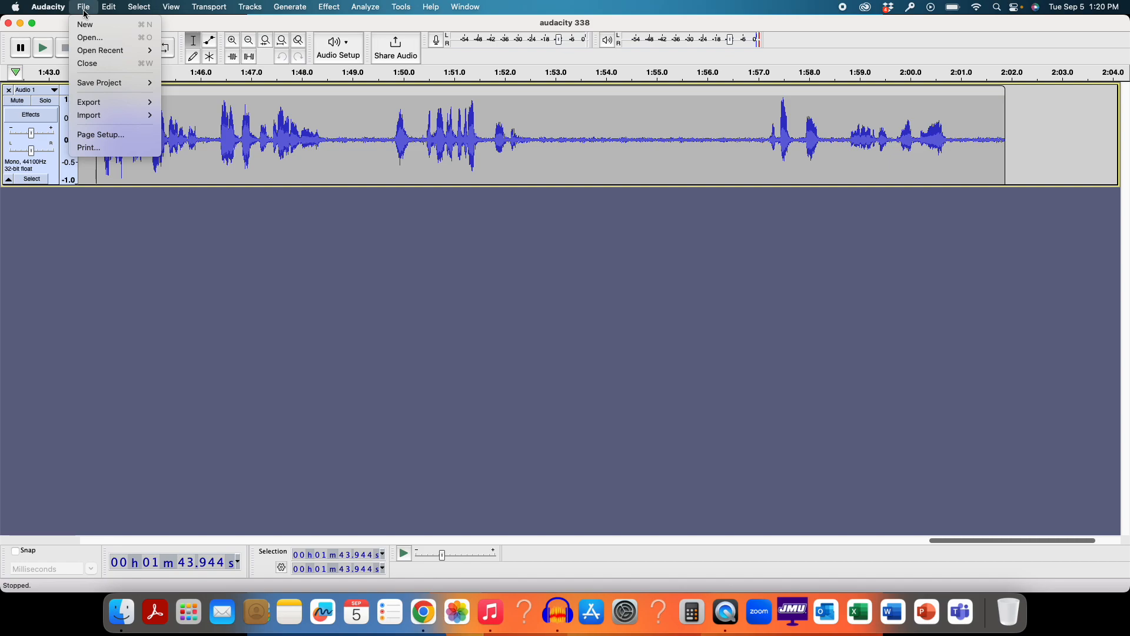
mouse_move(94, 116)
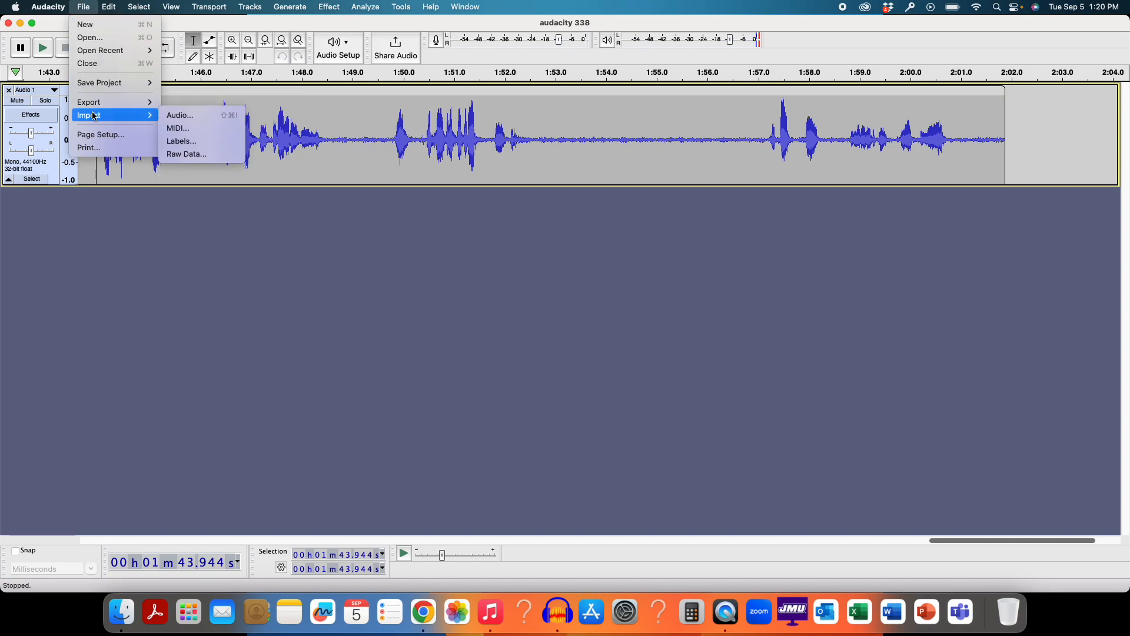
click(195, 118)
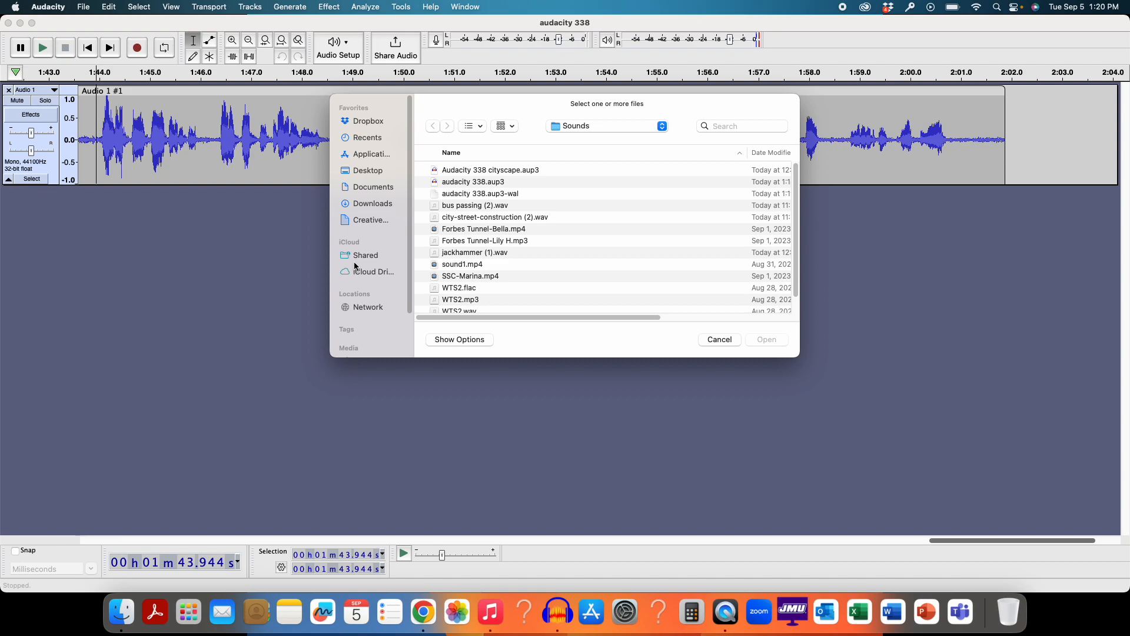
double_click(457, 206)
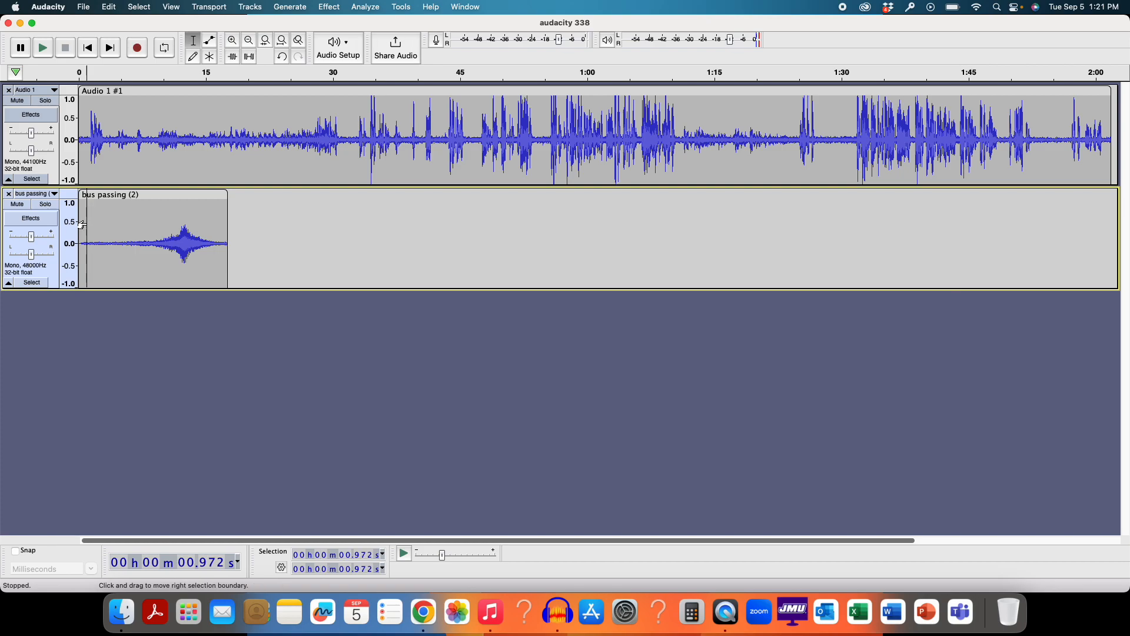
Play both tracks together from about 8.3 seconds, then stop playback.
click(148, 237)
key(space)
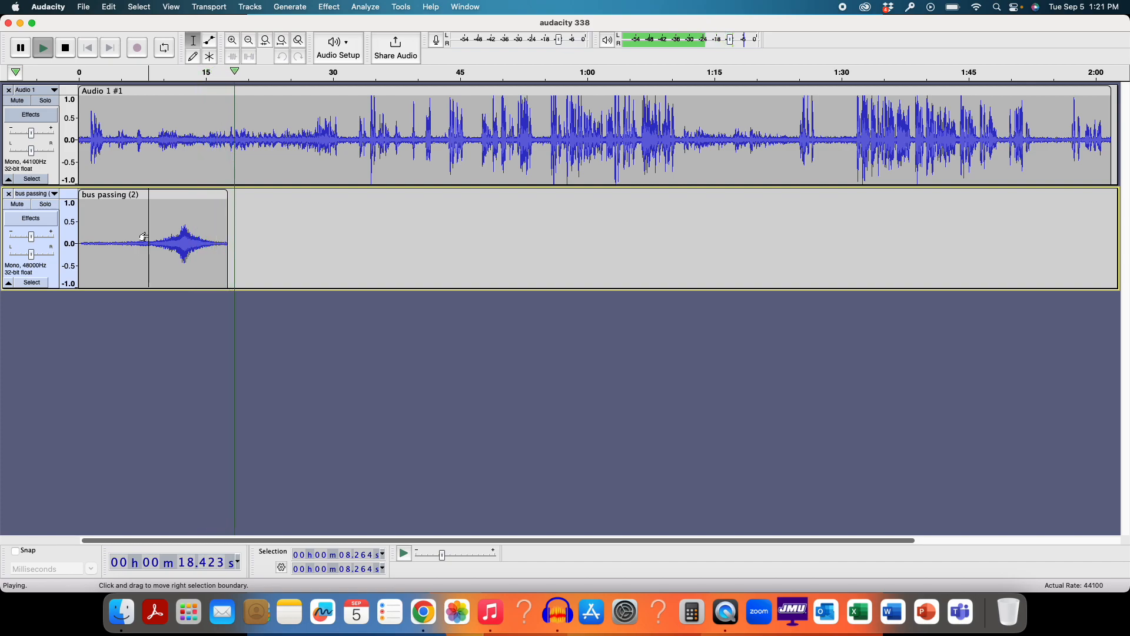
key(space)
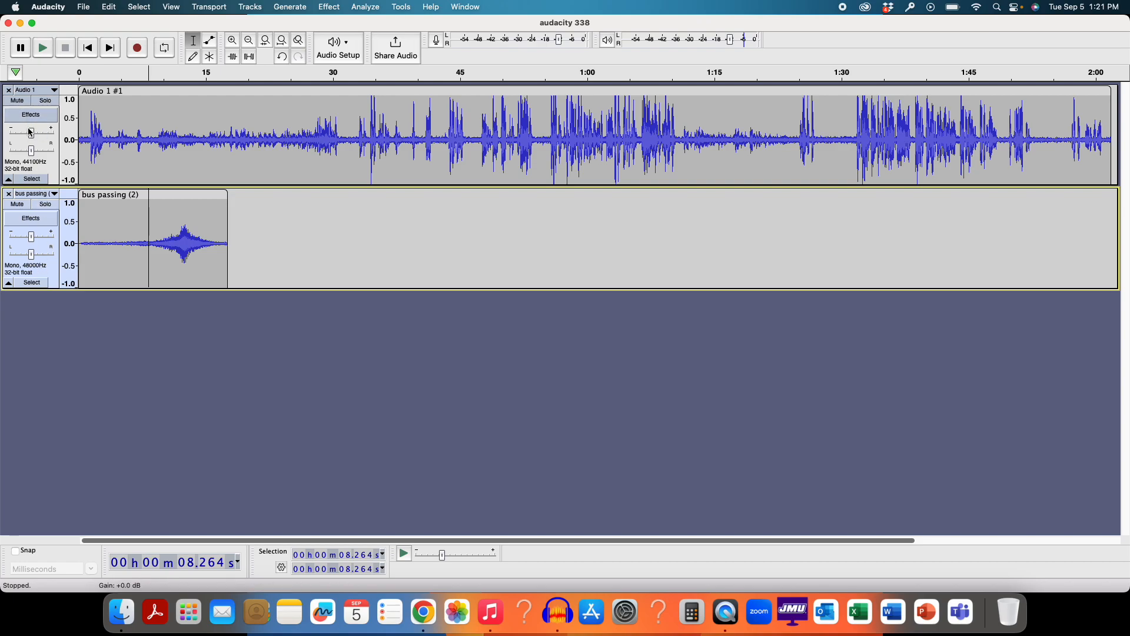
Rename the Audio 1 track as Intro.
mouse_move(30, 132)
click(31, 93)
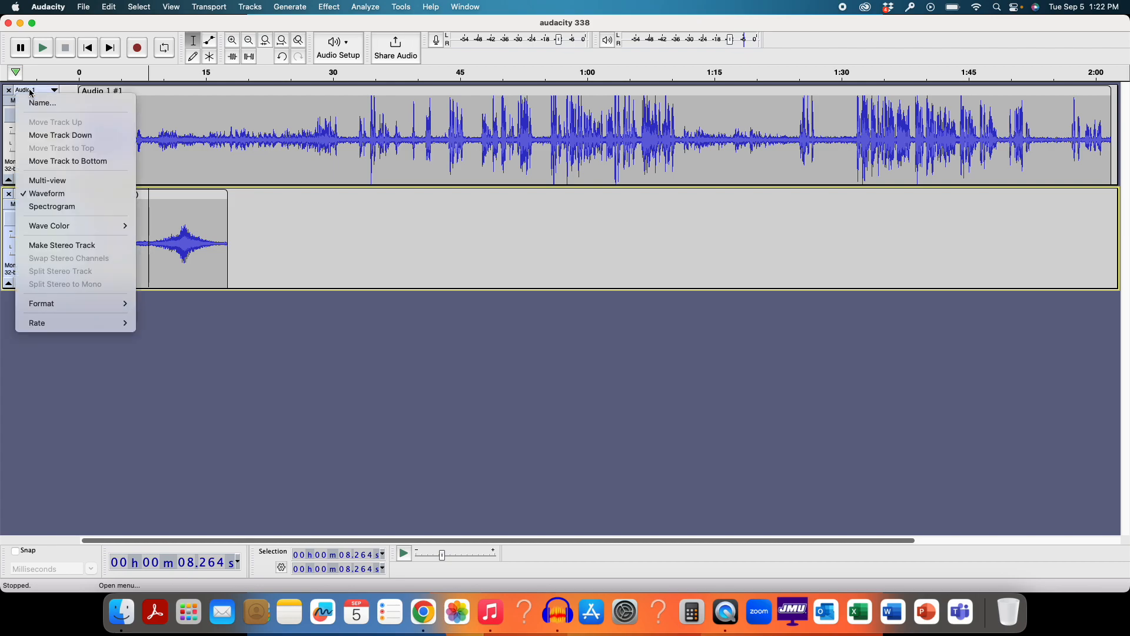
click(40, 103)
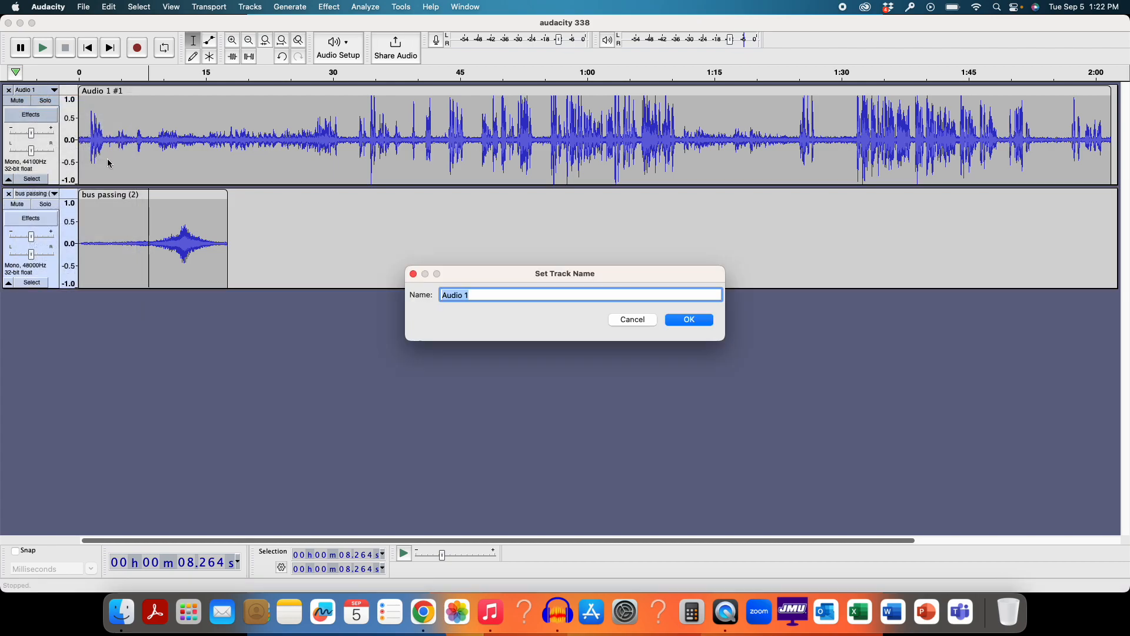
key(BackSpace)
text(Intro)
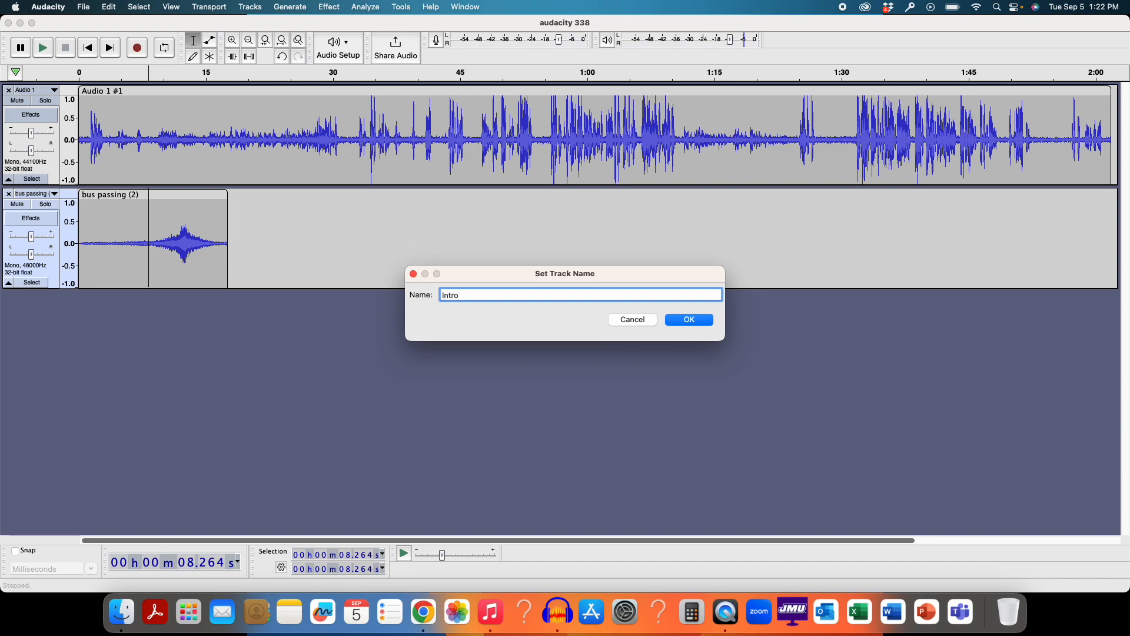
key(Return)
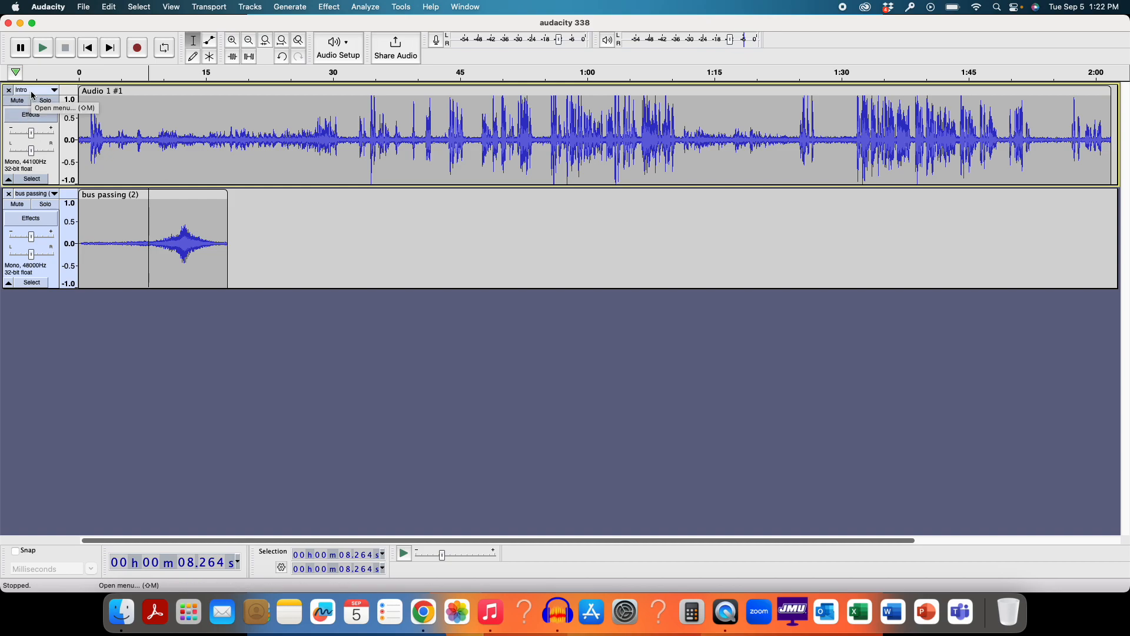
Move the Intro clip onto the bus passing track at about 20.7 seconds, and undo the move.
click(124, 93)
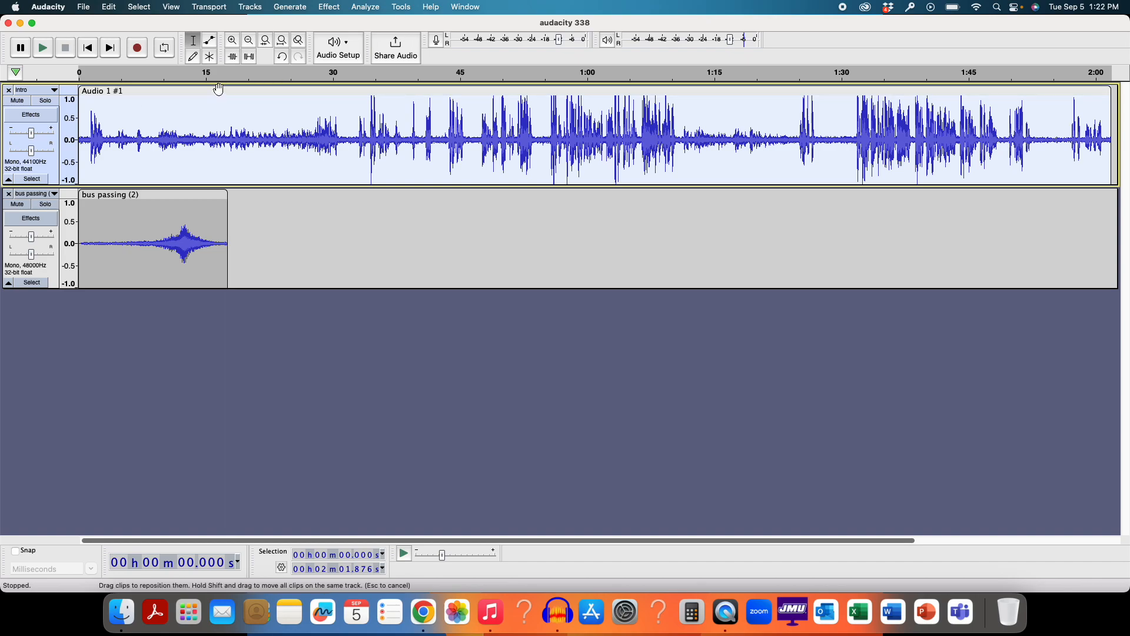
drag(220, 91, 394, 300)
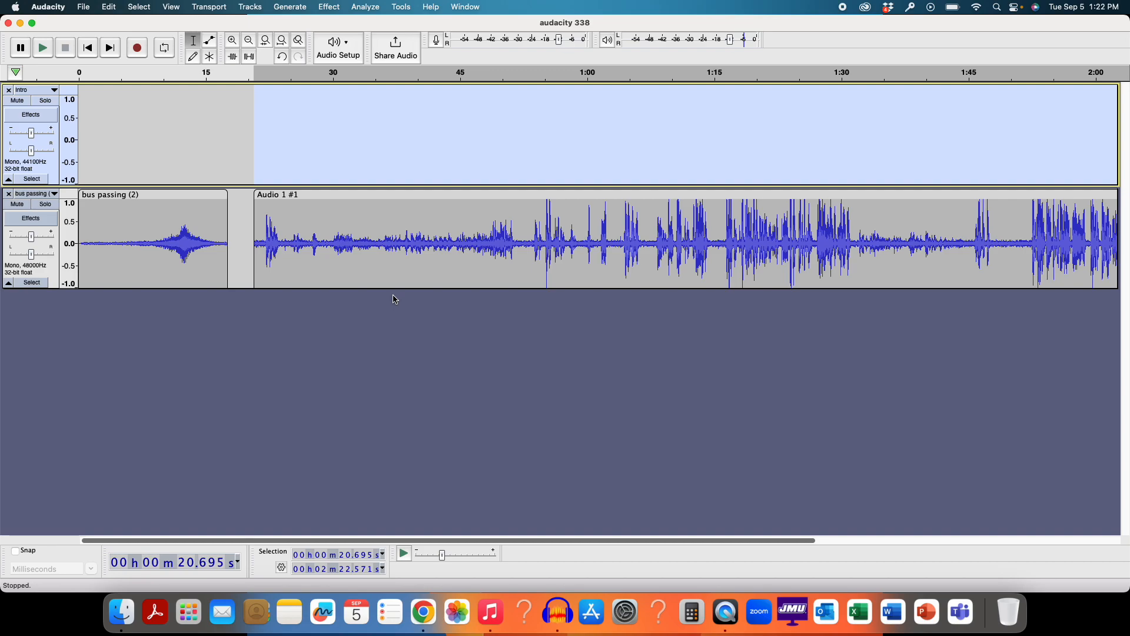
key(super+z)
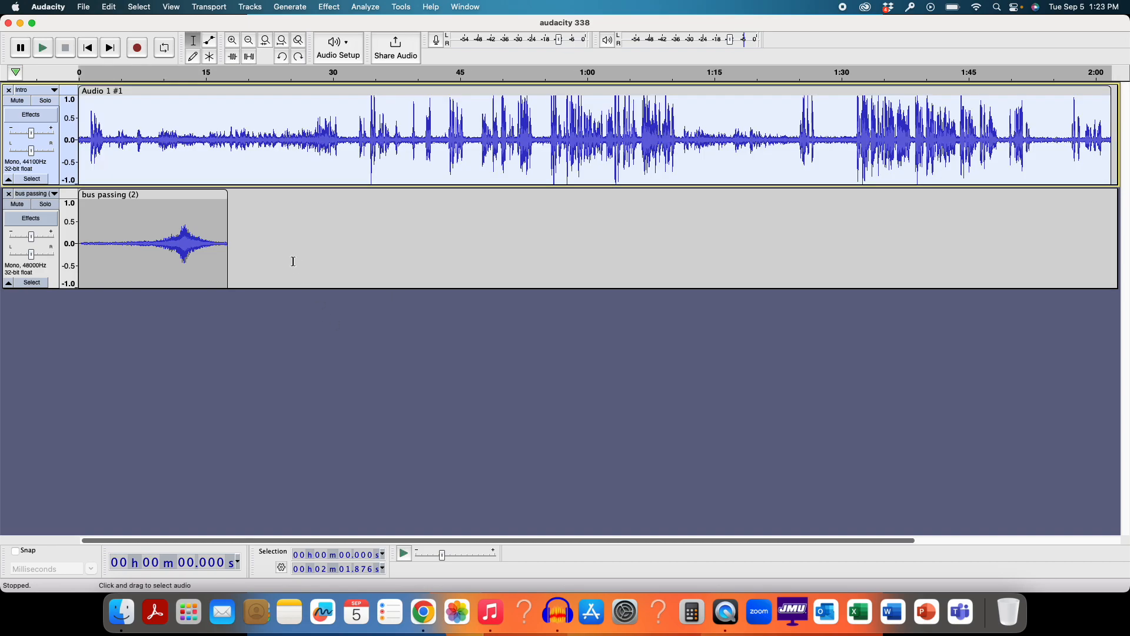
click(263, 230)
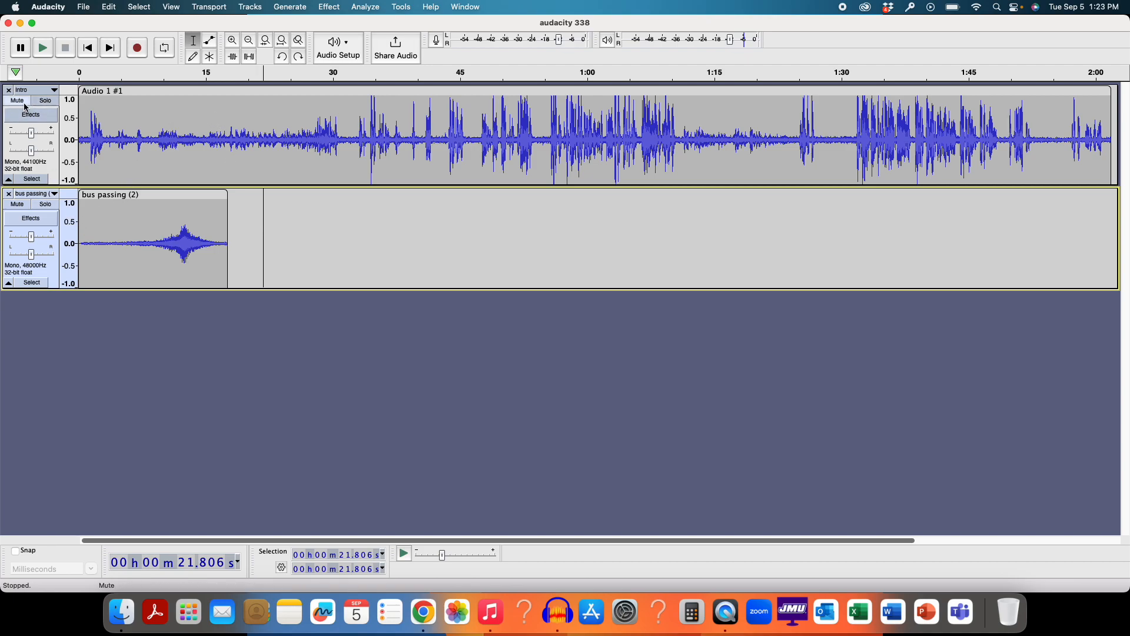
Play both tracks together from about 0.8 seconds while raising the system volume, and stop playback.
click(86, 117)
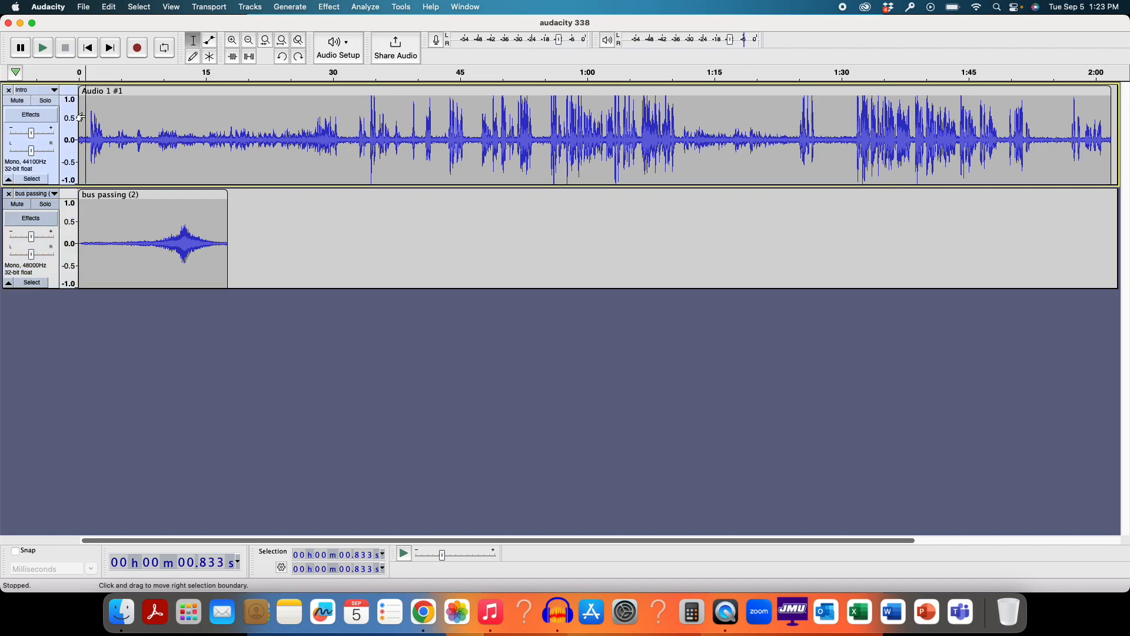
key(space)
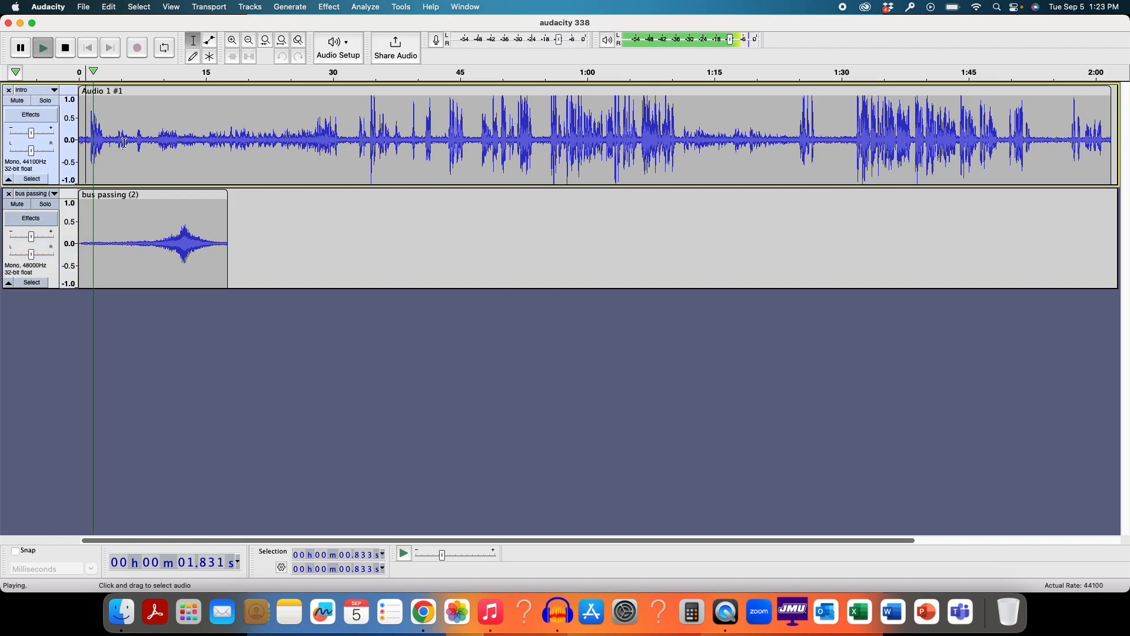
key(XF86AudioRaiseVolume)
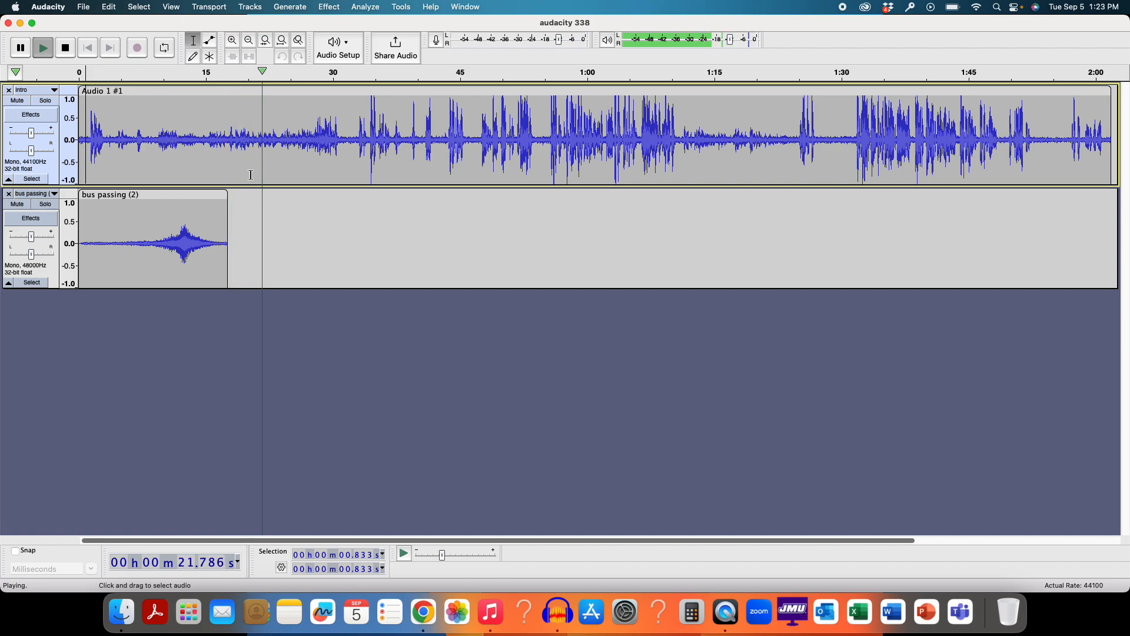
key(space)
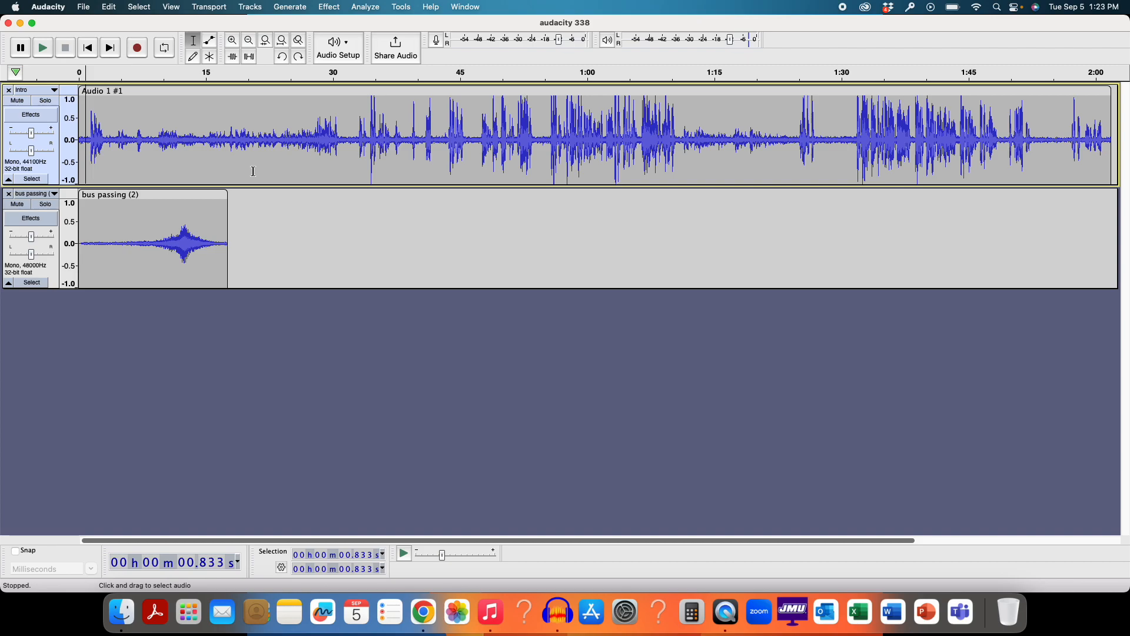
Mute the Intro track with the bus passing track soloed, play from about 0.8 seconds, and stop playback.
click(17, 102)
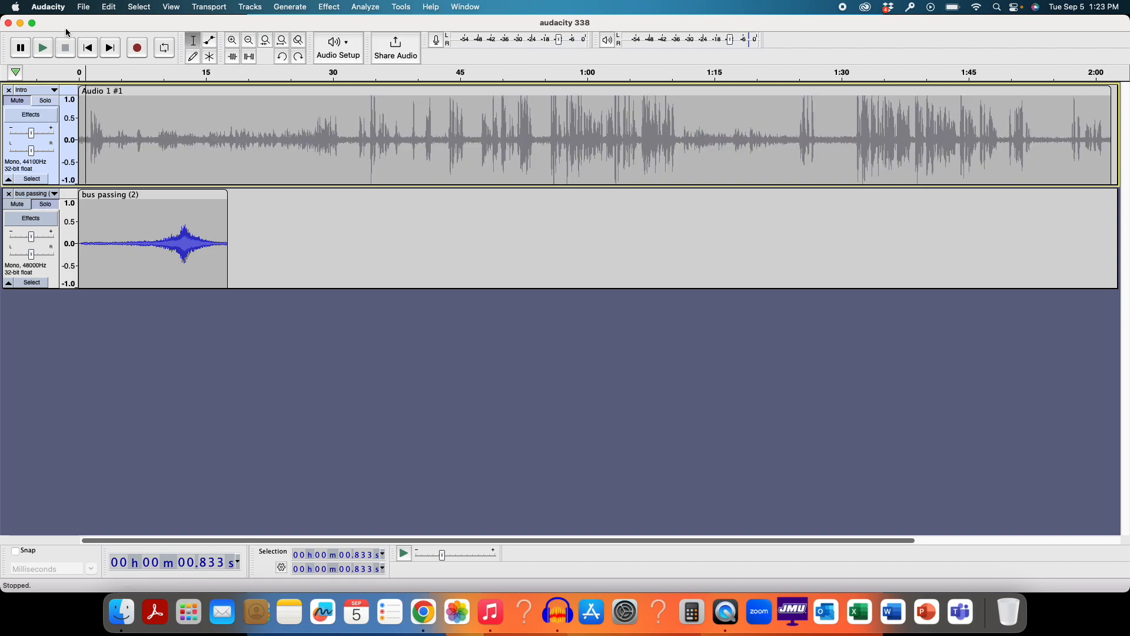
click(42, 47)
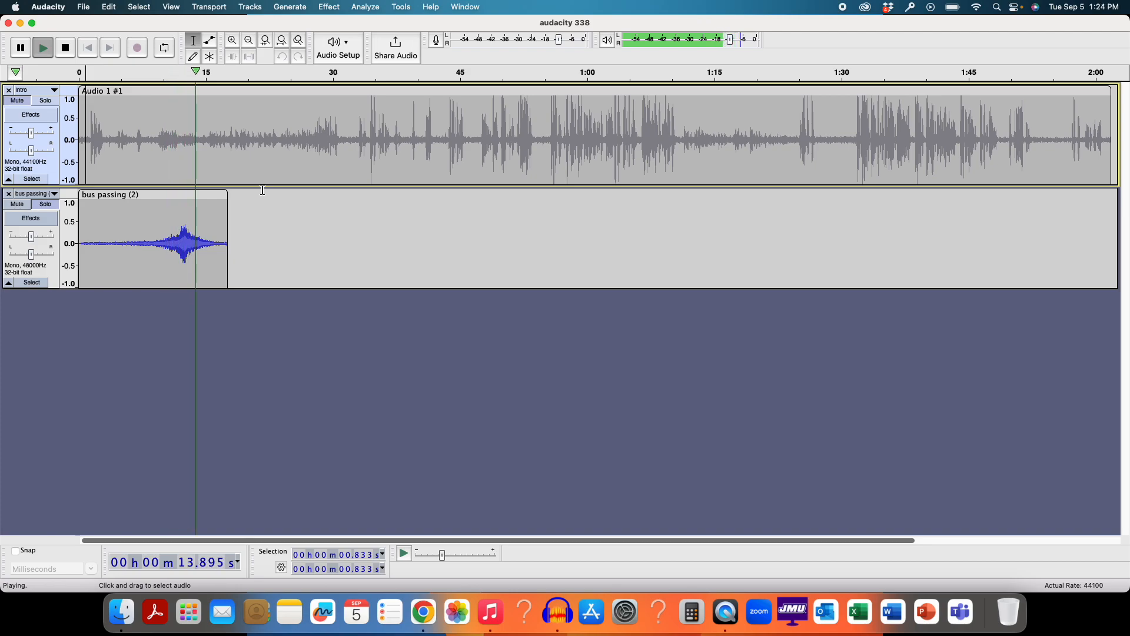
key(space)
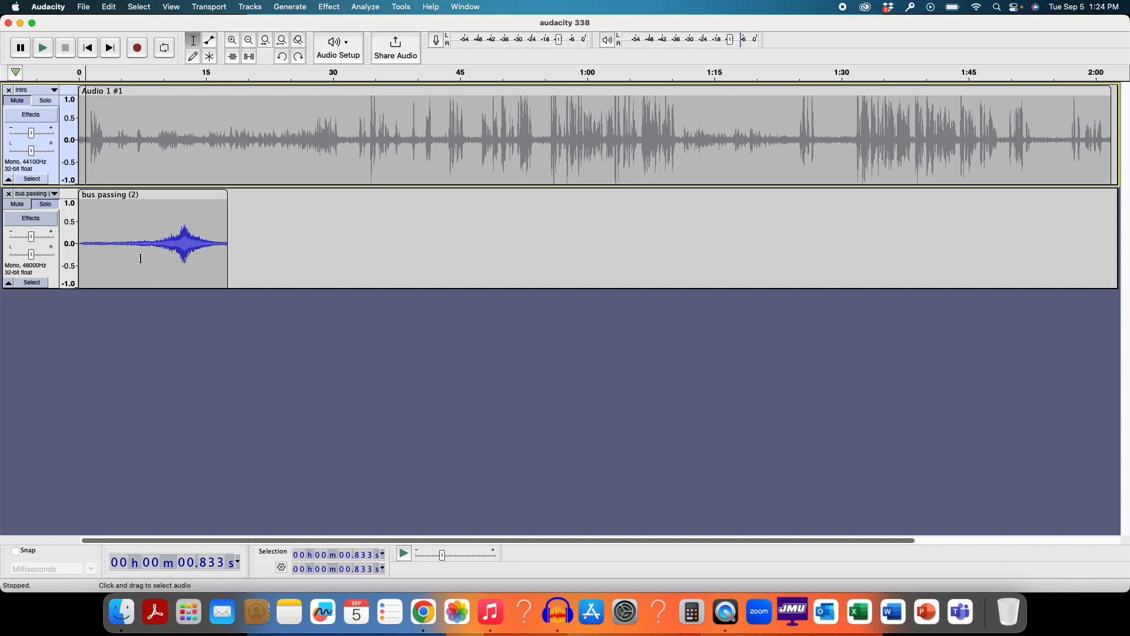
click(16, 102)
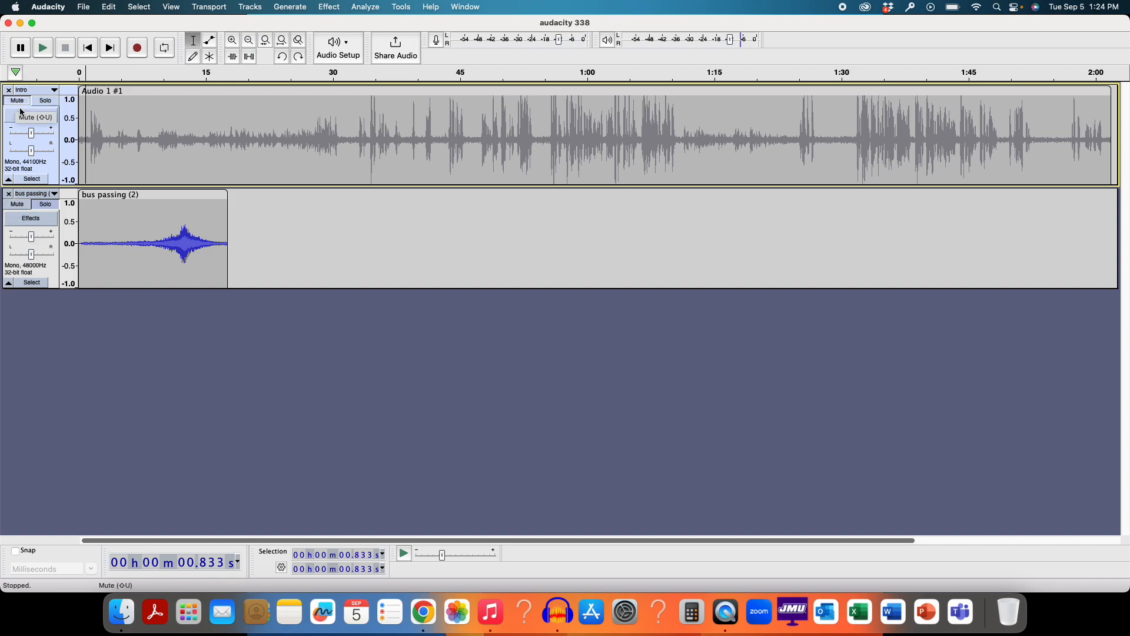
click(47, 209)
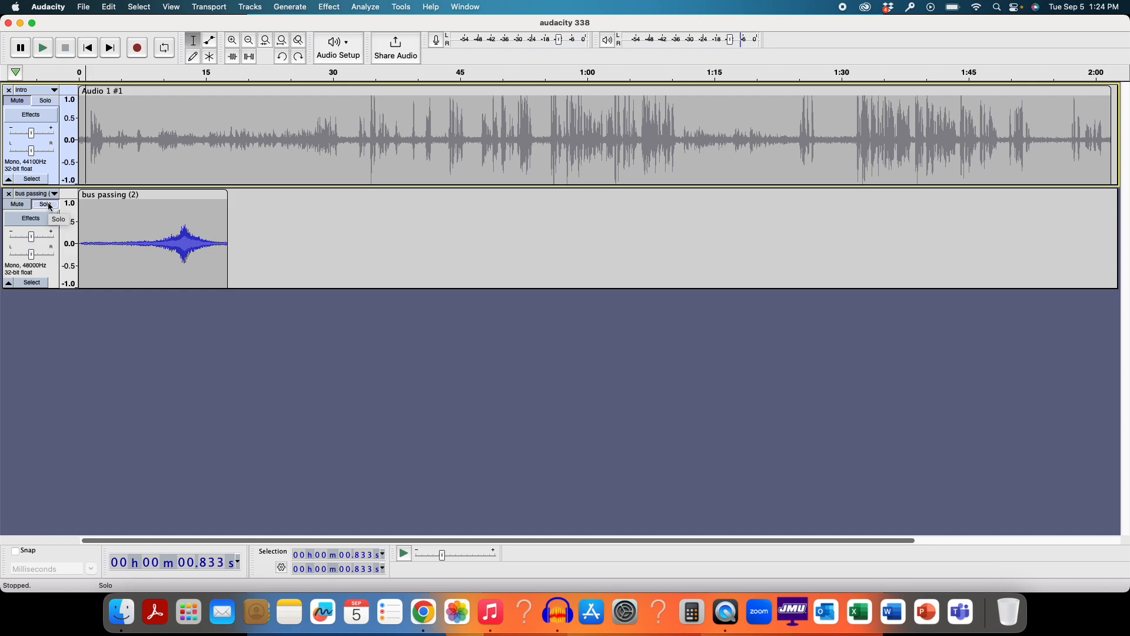
click(131, 325)
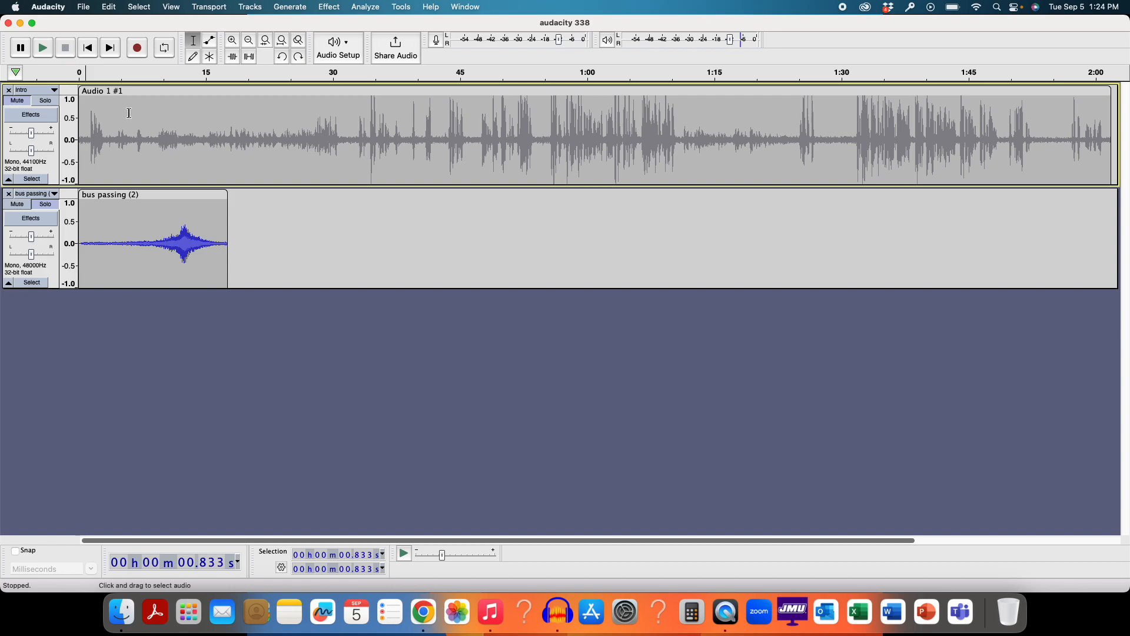
Import city-street-construction (2).wav and jackhammer (1).wav together from the Sounds folder into the project.
click(84, 6)
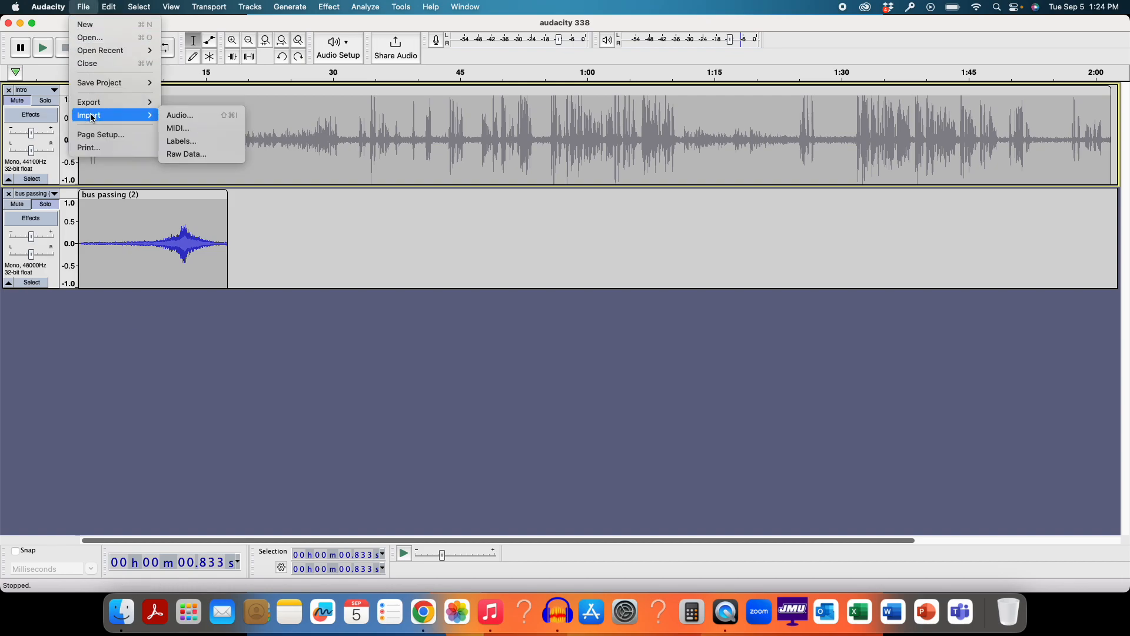
mouse_move(118, 116)
click(176, 116)
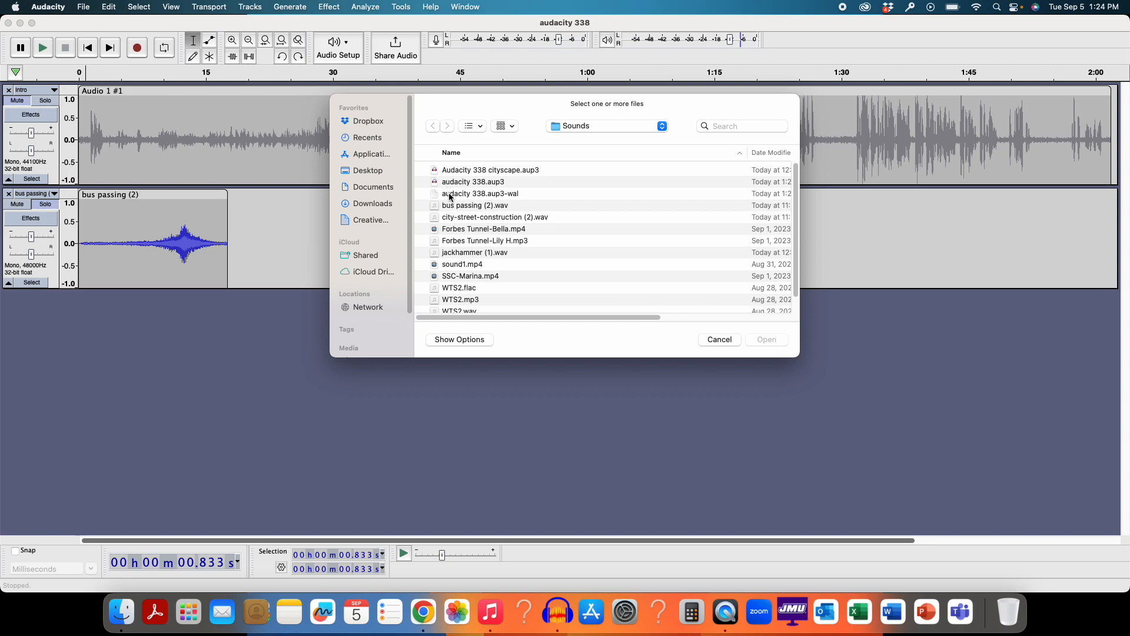
click(447, 219)
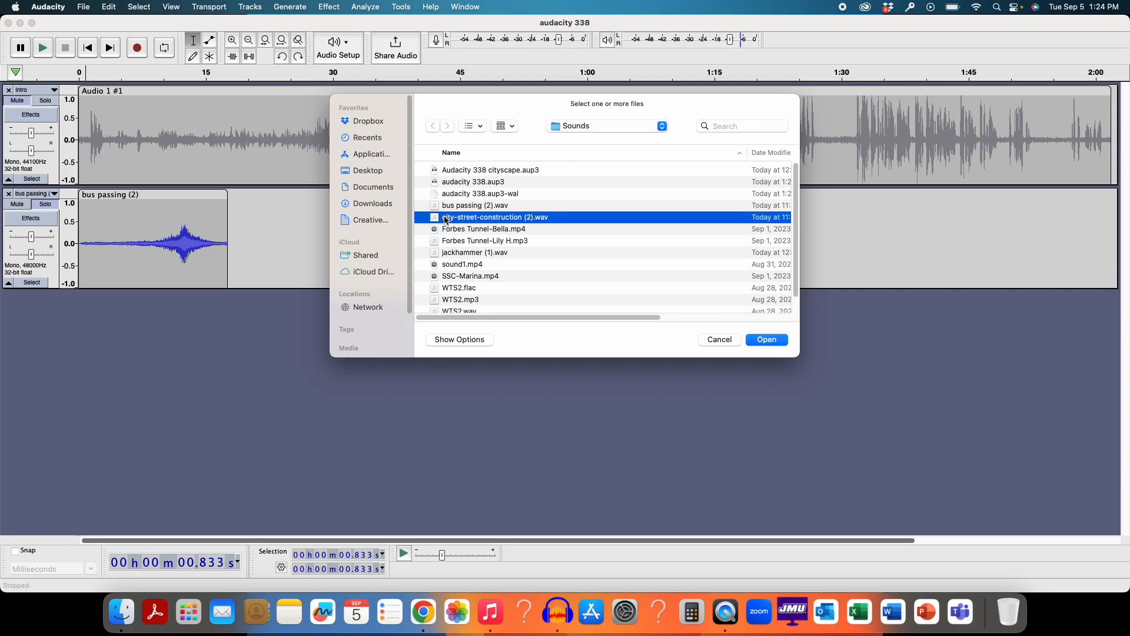
super+click(451, 253)
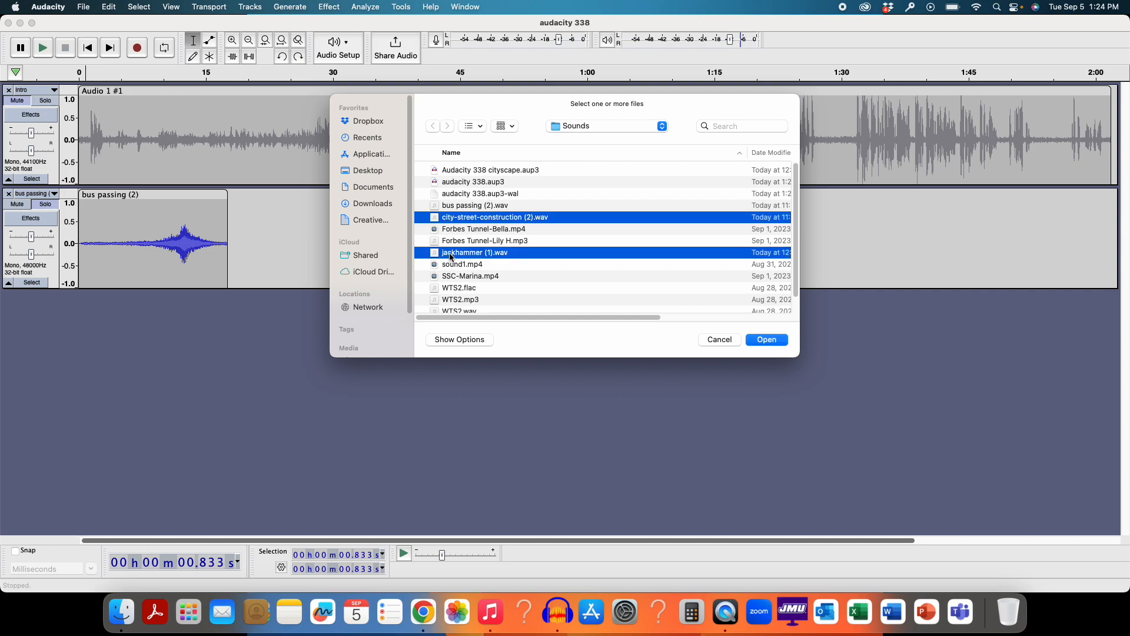
click(766, 341)
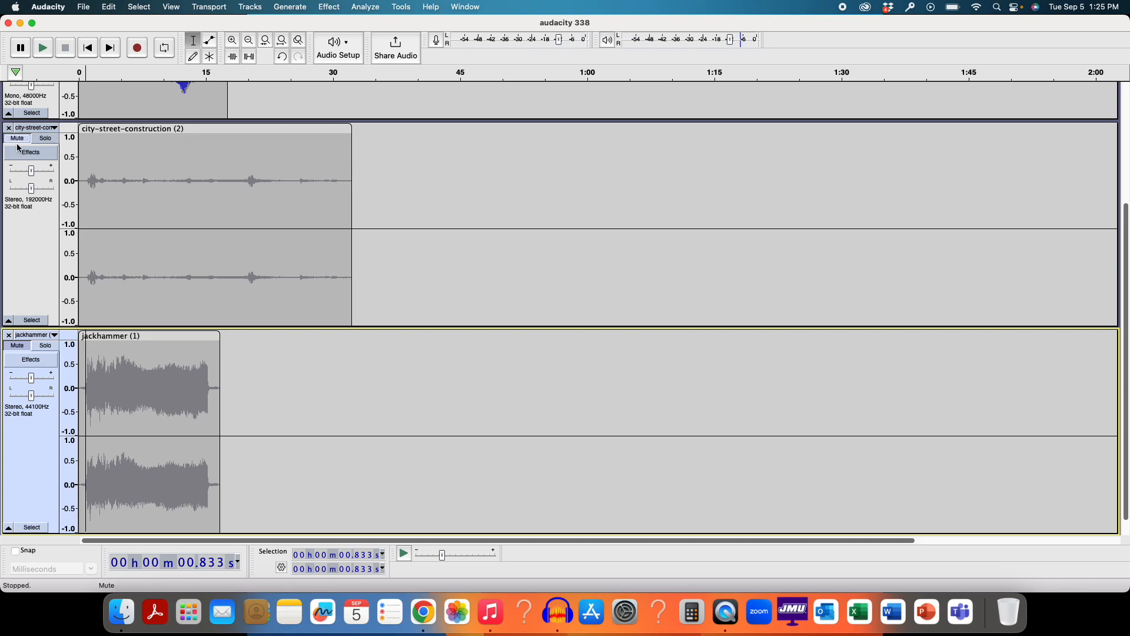
Turn off solo on the bus passing track, play all four tracks from about 9.7 seconds, and stop playback.
scroll(25, 206, up, 5)
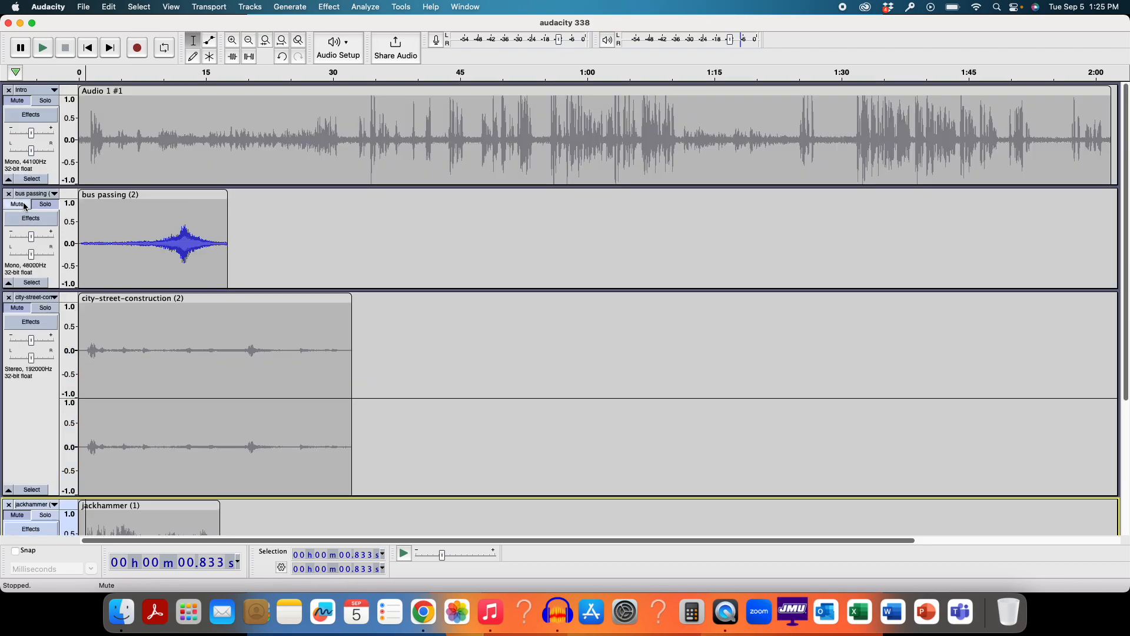
click(45, 206)
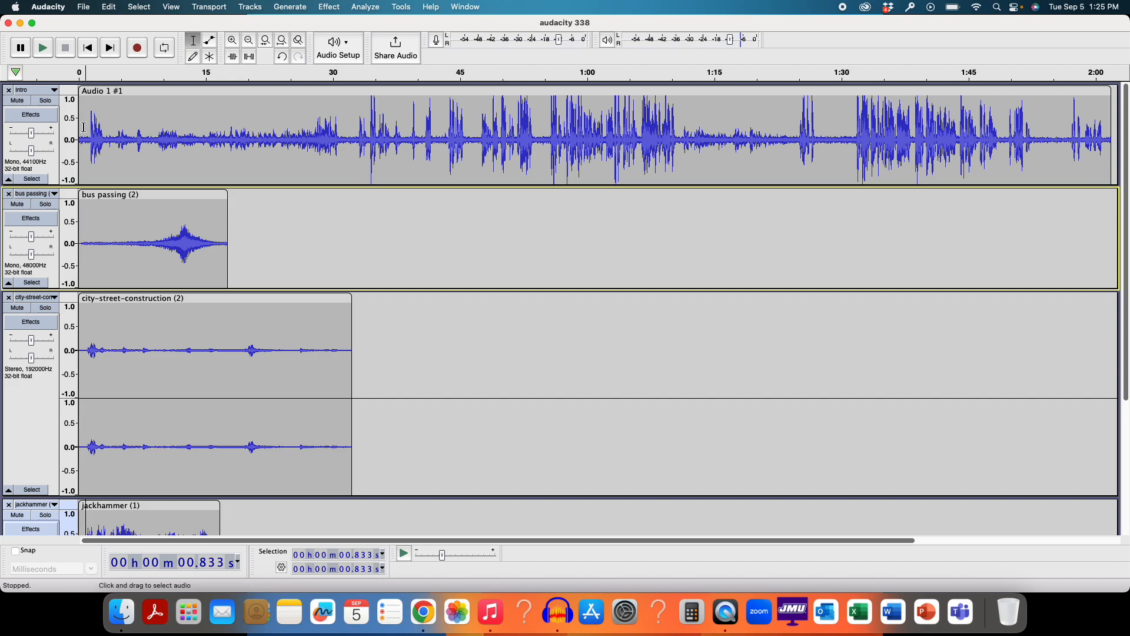
click(161, 123)
key(space)
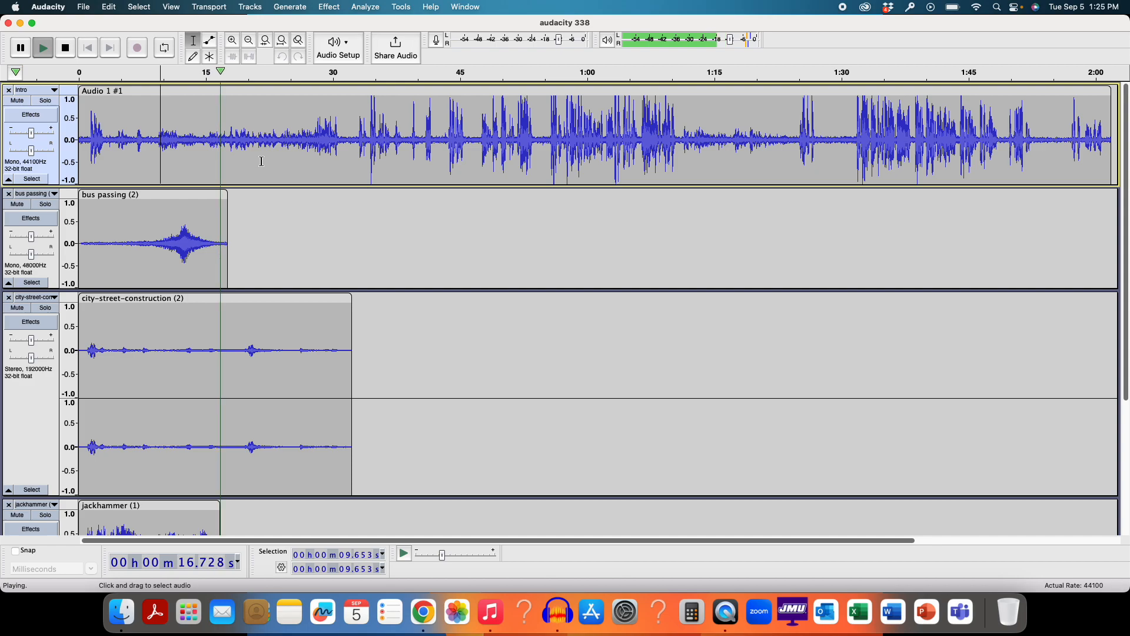
key(space)
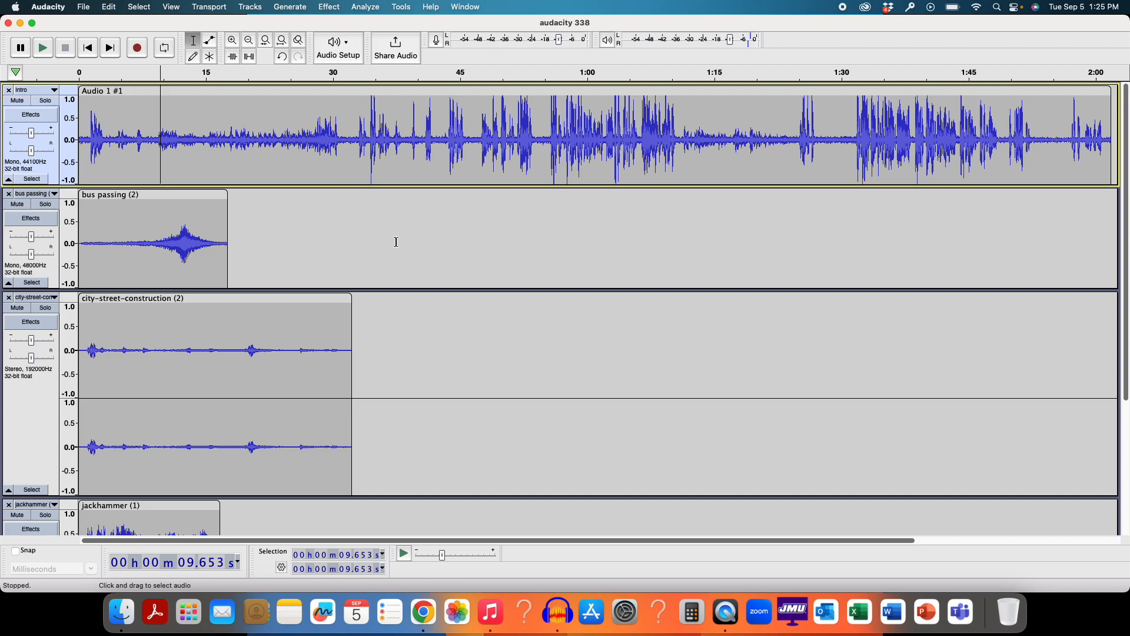
Solo the city-street-construction track, play it from about 0.8 seconds, and stop playback.
scroll(396, 242, down, 5)
scroll(396, 242, up, 3)
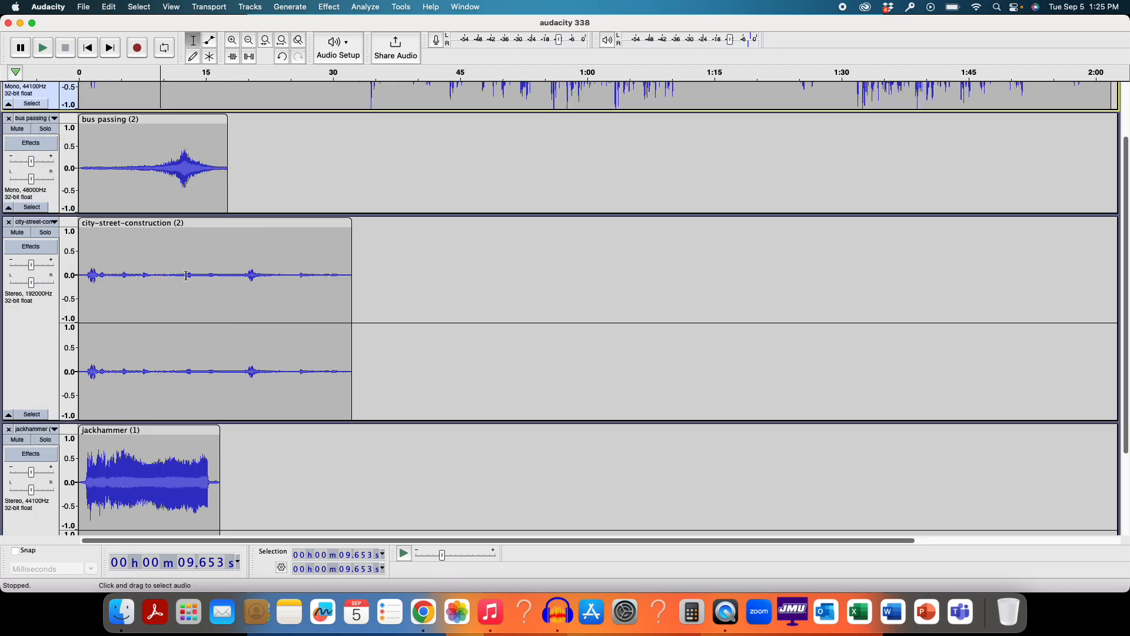
click(42, 236)
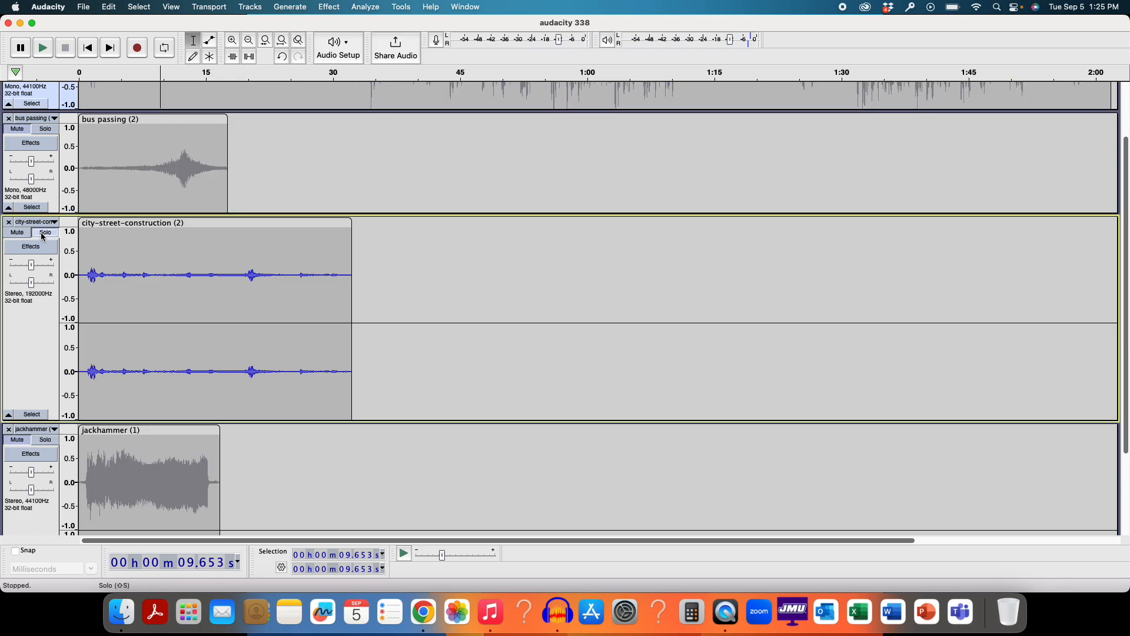
click(86, 254)
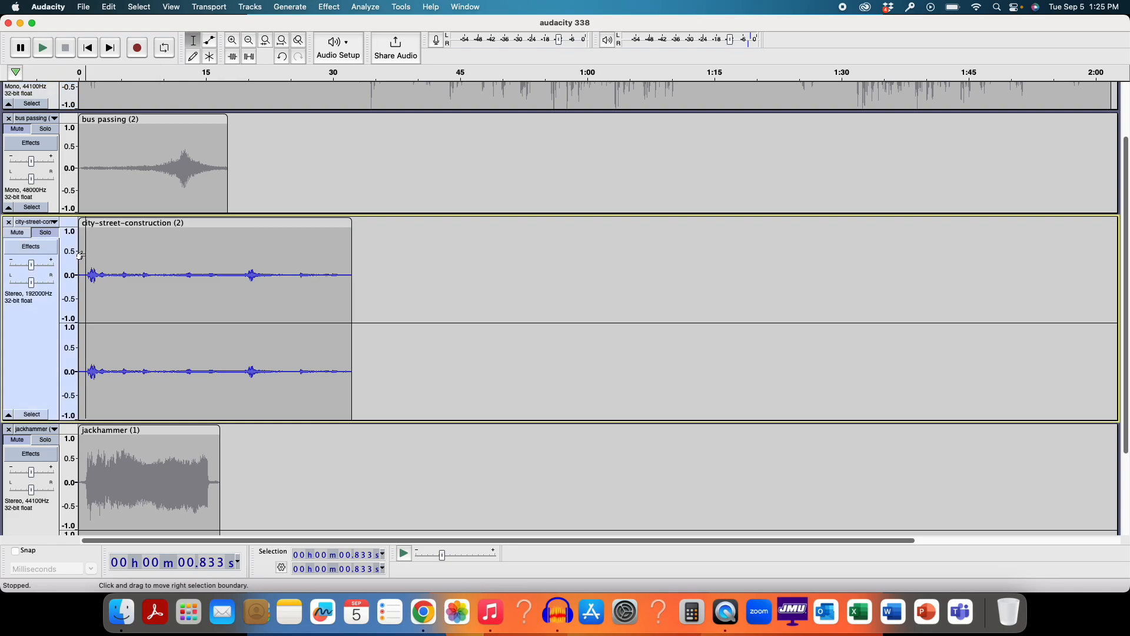
key(space)
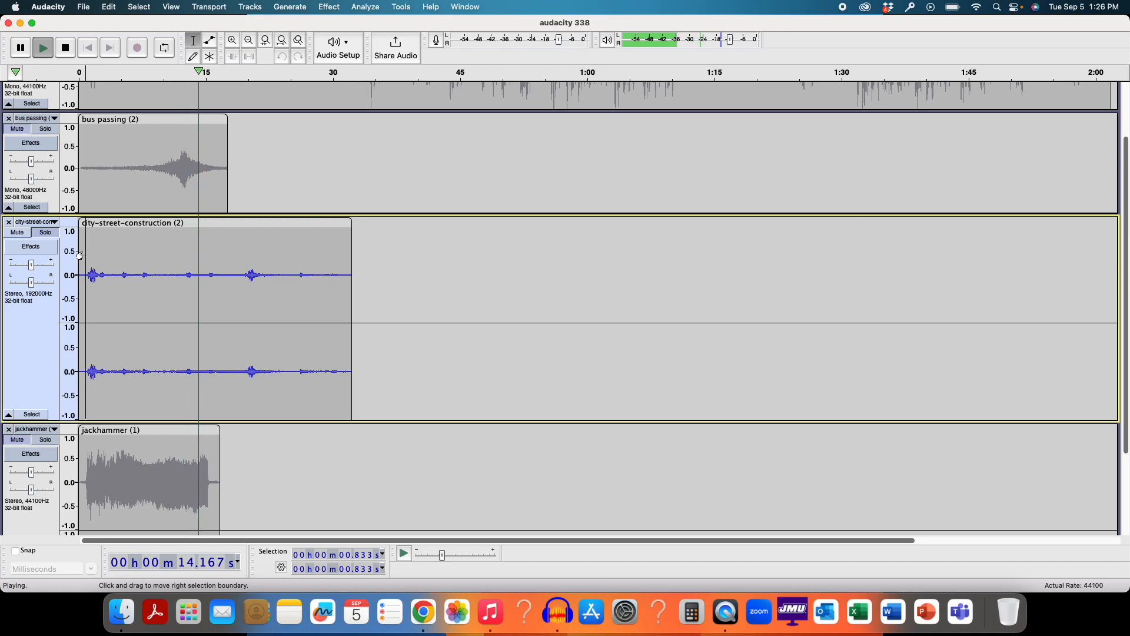
key(space)
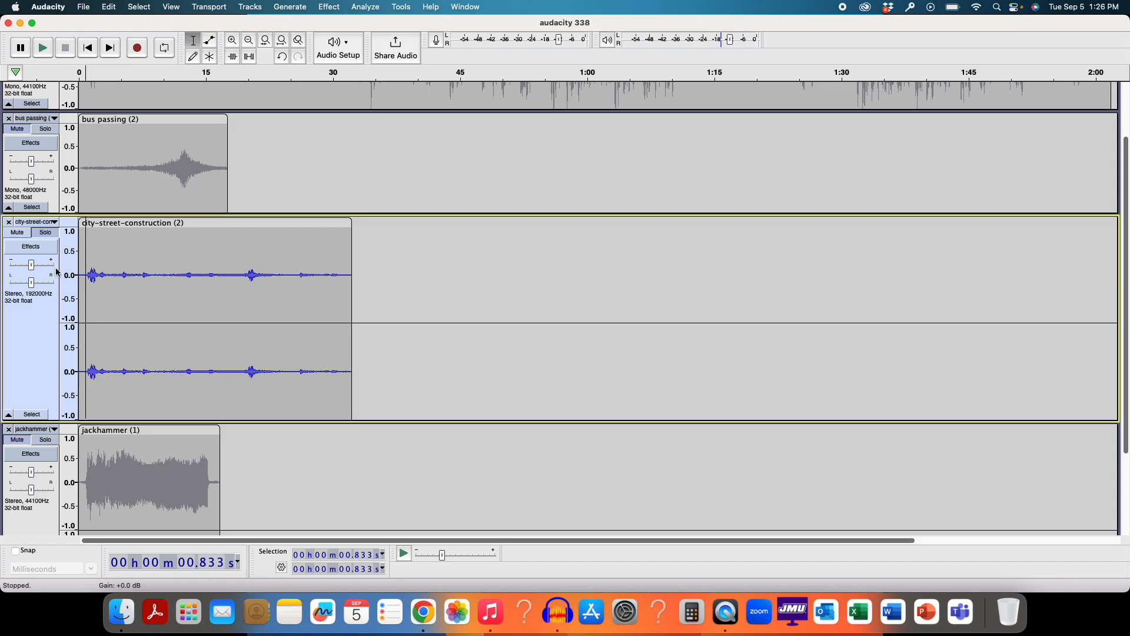
Replay the soloed city-street-construction track while setting its gain to +25 dB, to -25 dB, and back to the centre.
key(space)
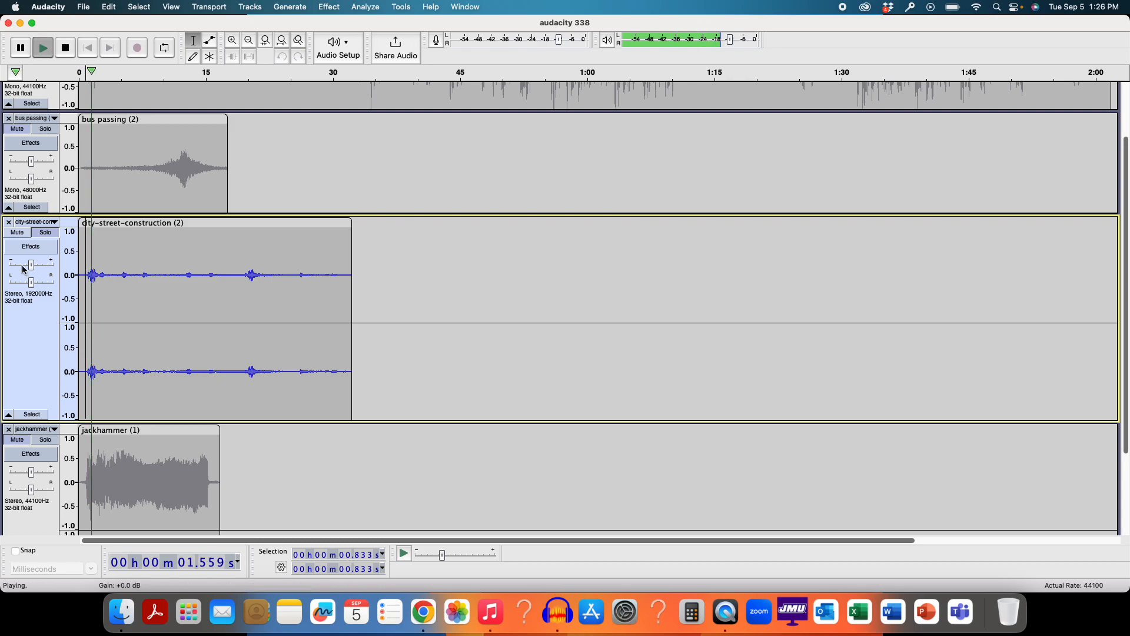
drag(32, 264, 57, 268)
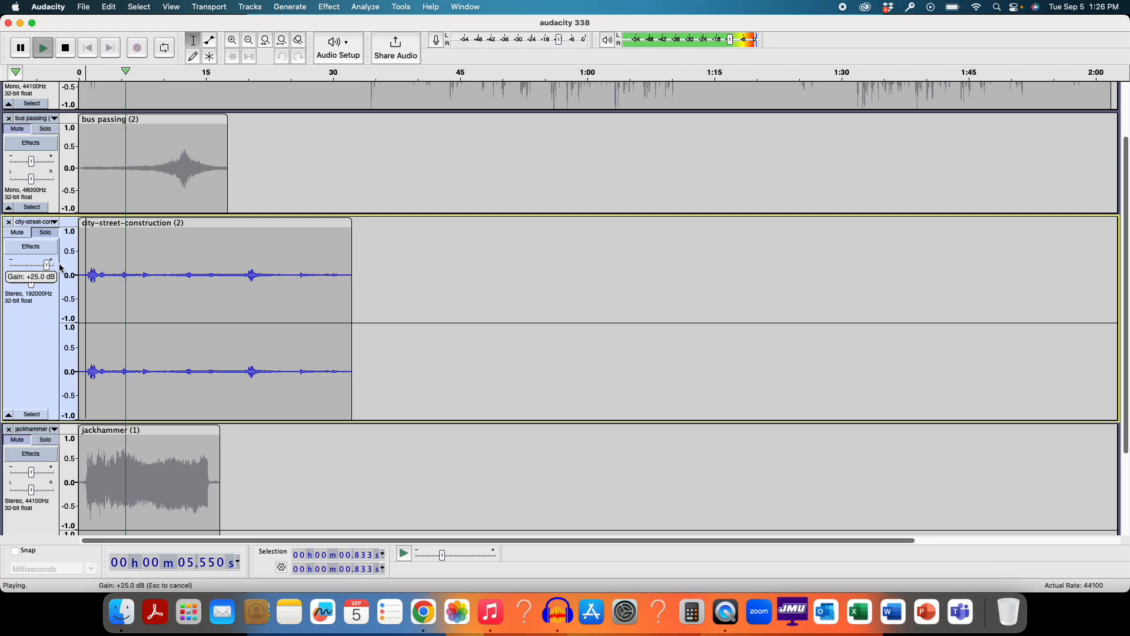
drag(56, 269, 1, 269)
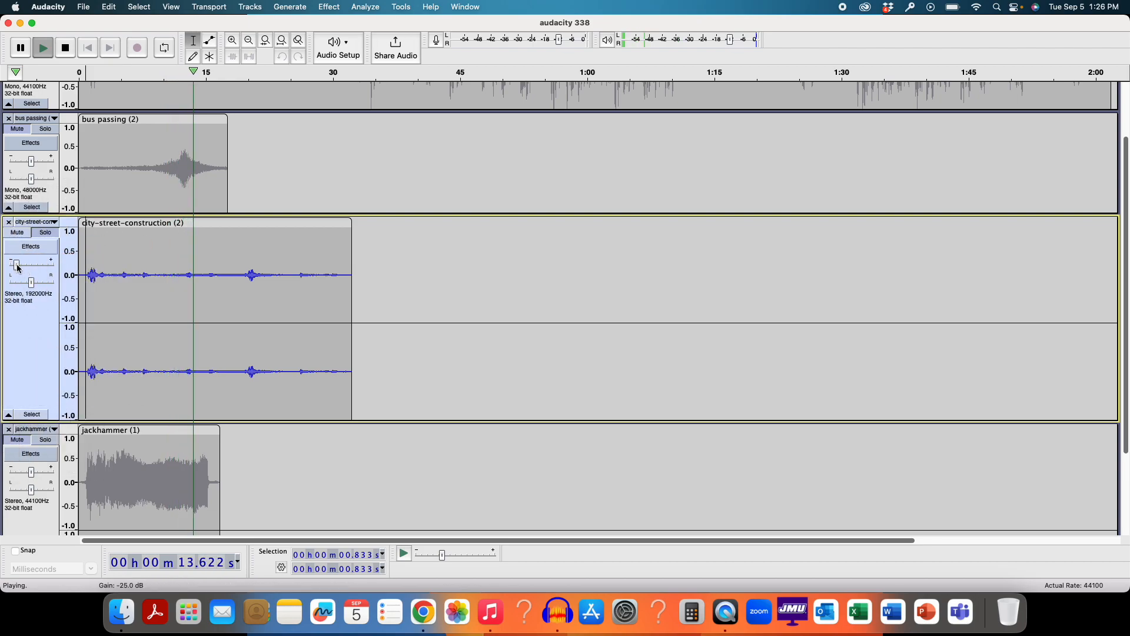
drag(17, 269, 47, 267)
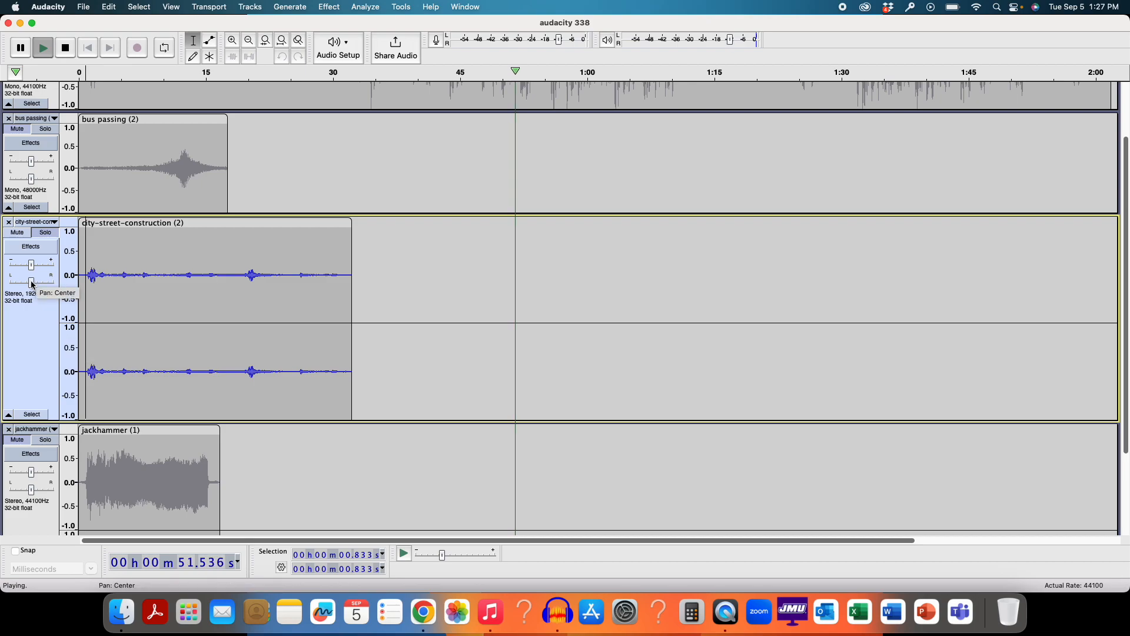
Pan the city-street-construction track to the left and reactivate the muted bus passing and jackhammer tracks.
drag(32, 284, 17, 284)
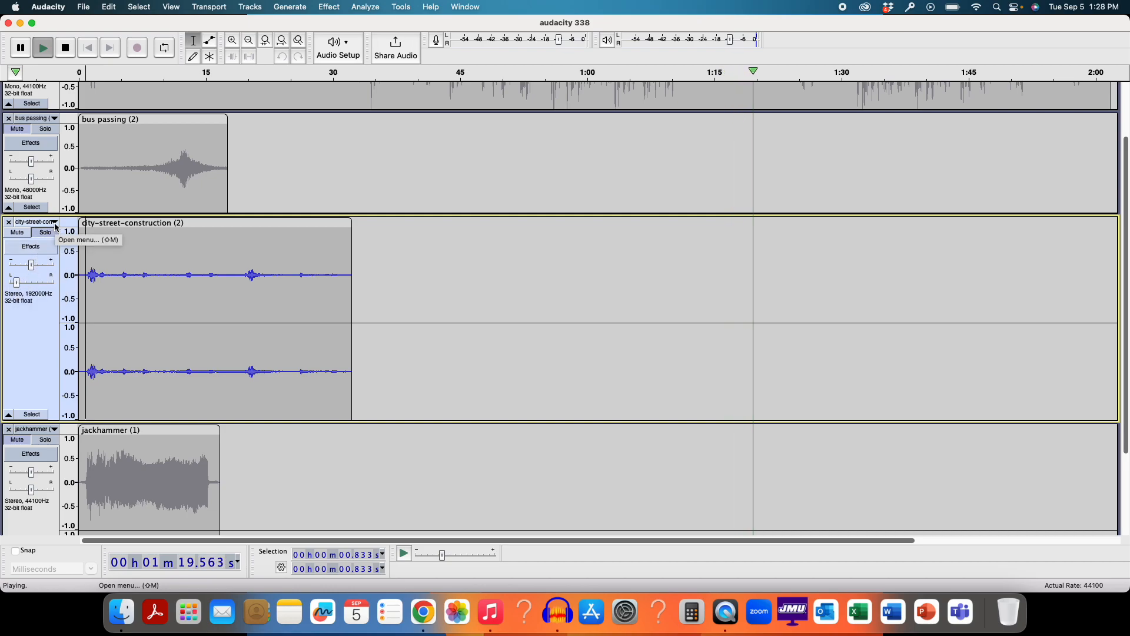
click(20, 130)
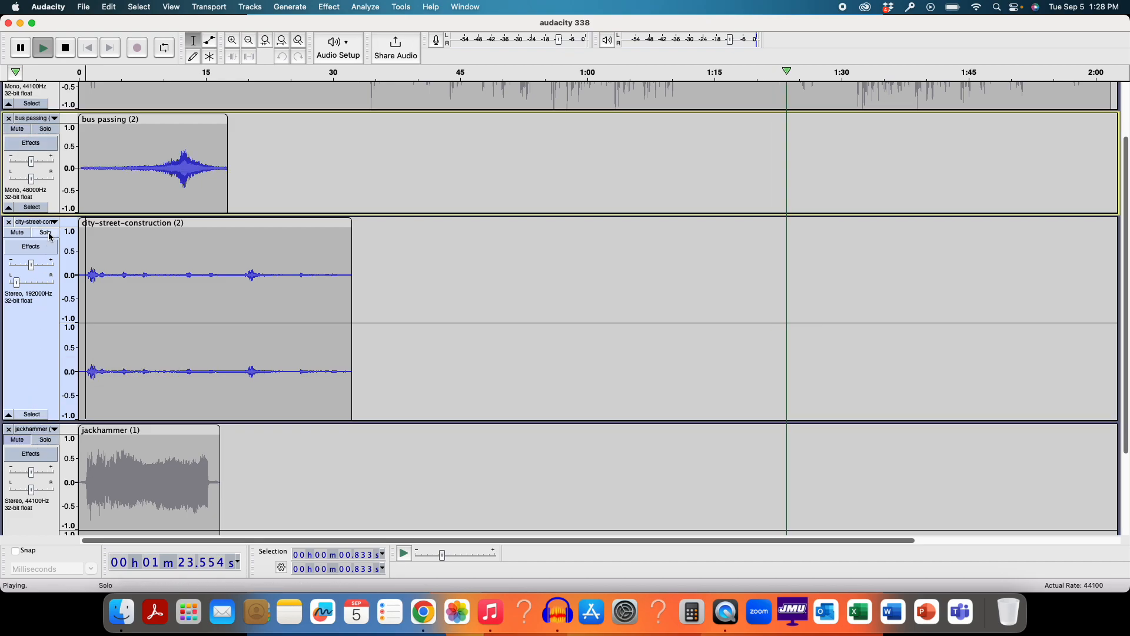
click(18, 446)
scroll(151, 327, down, 3)
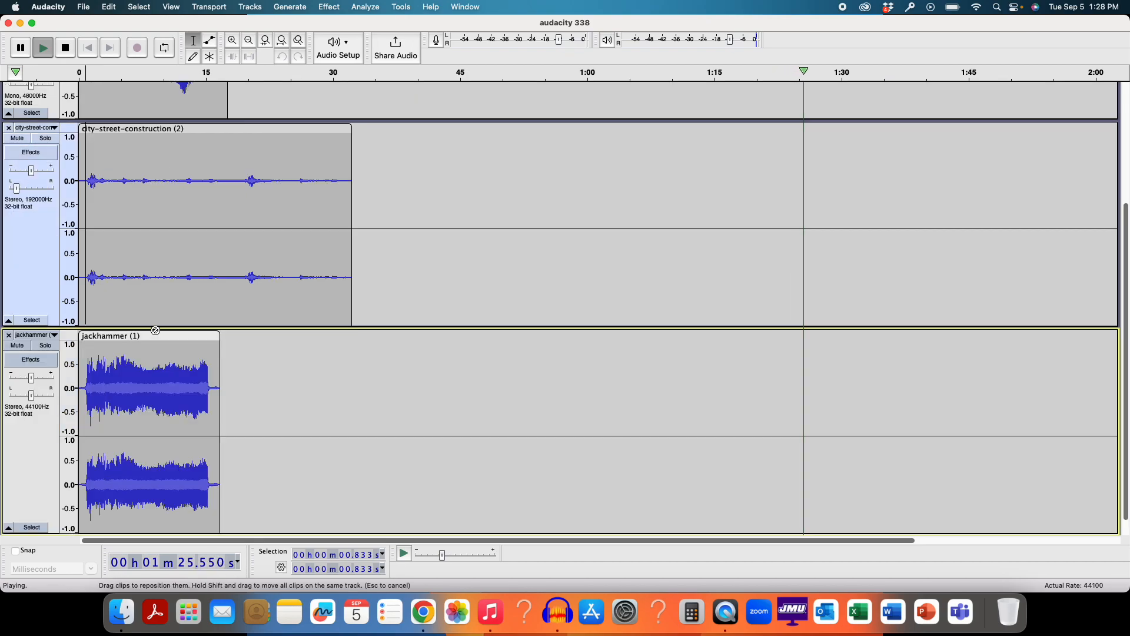
Unmute the intro track during playback.
scroll(153, 327, up, 5)
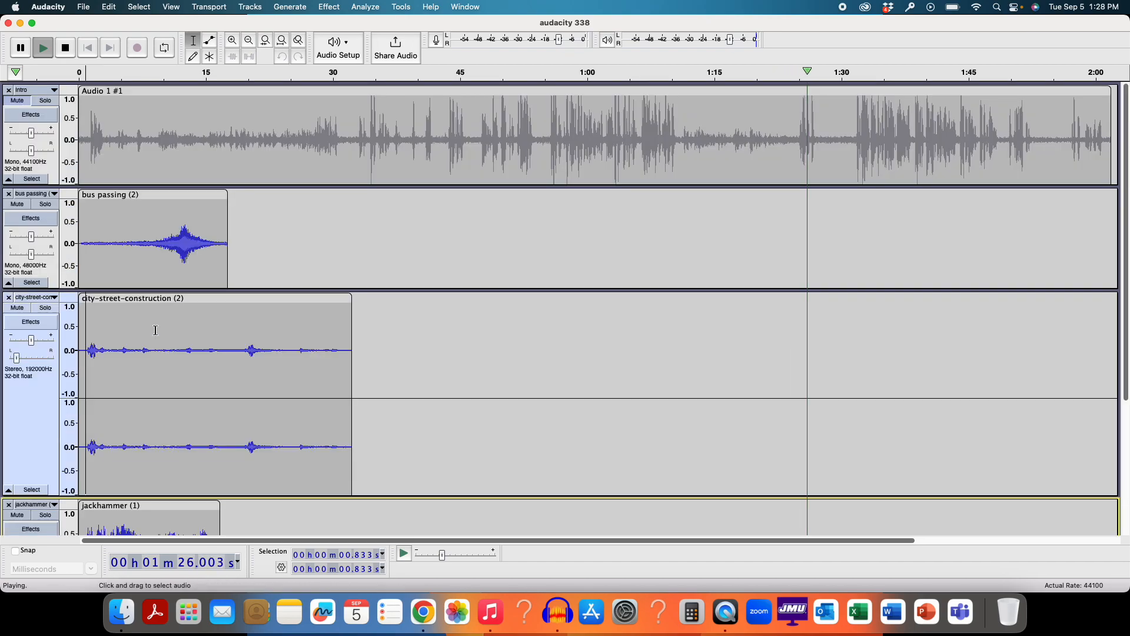
click(21, 104)
Return the city-street-construction track's pan to centre, raise its gain, and stop playback.
scroll(32, 318, down, 2)
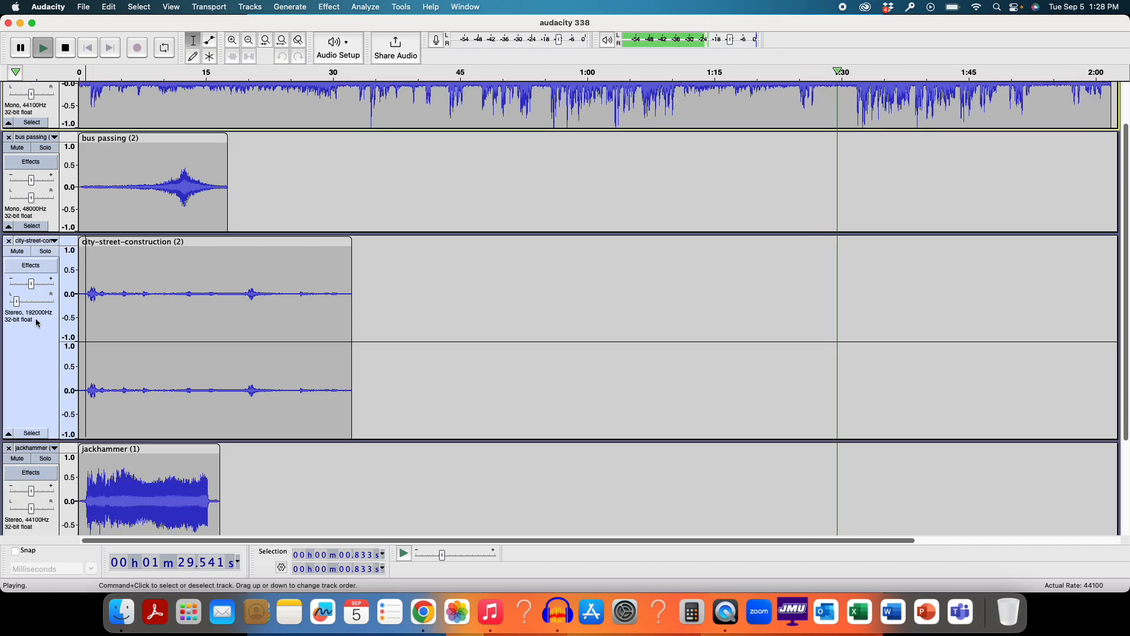
drag(21, 305, 33, 305)
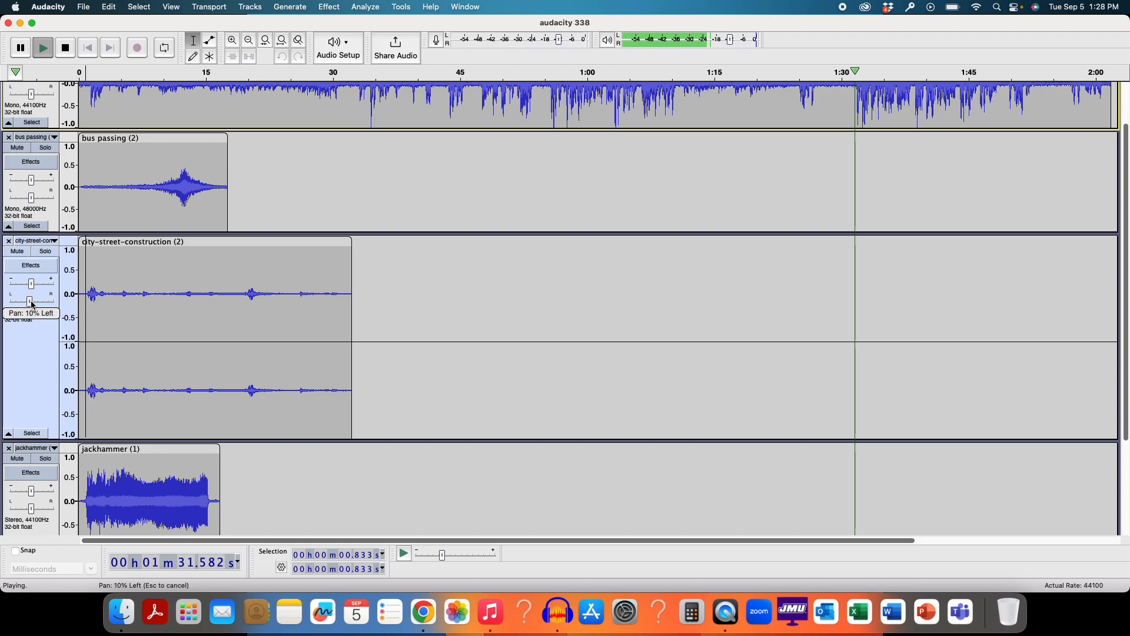
drag(34, 304, 49, 287)
key(space)
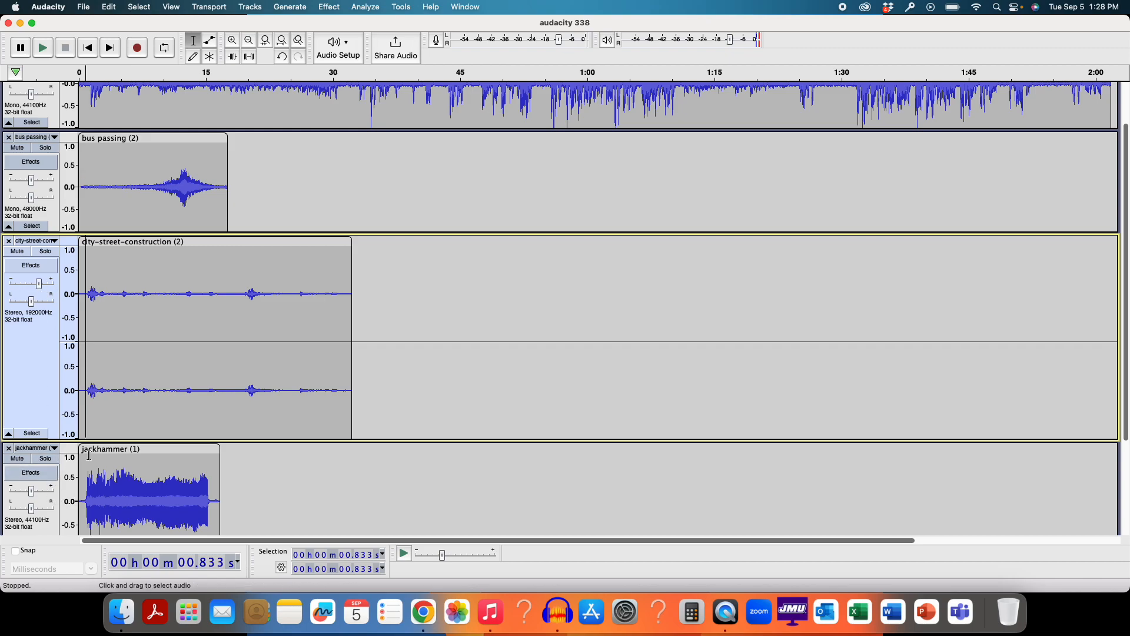
Solo the jackhammer track, lower its gain to -12 dB while it plays, and stop playback.
click(46, 459)
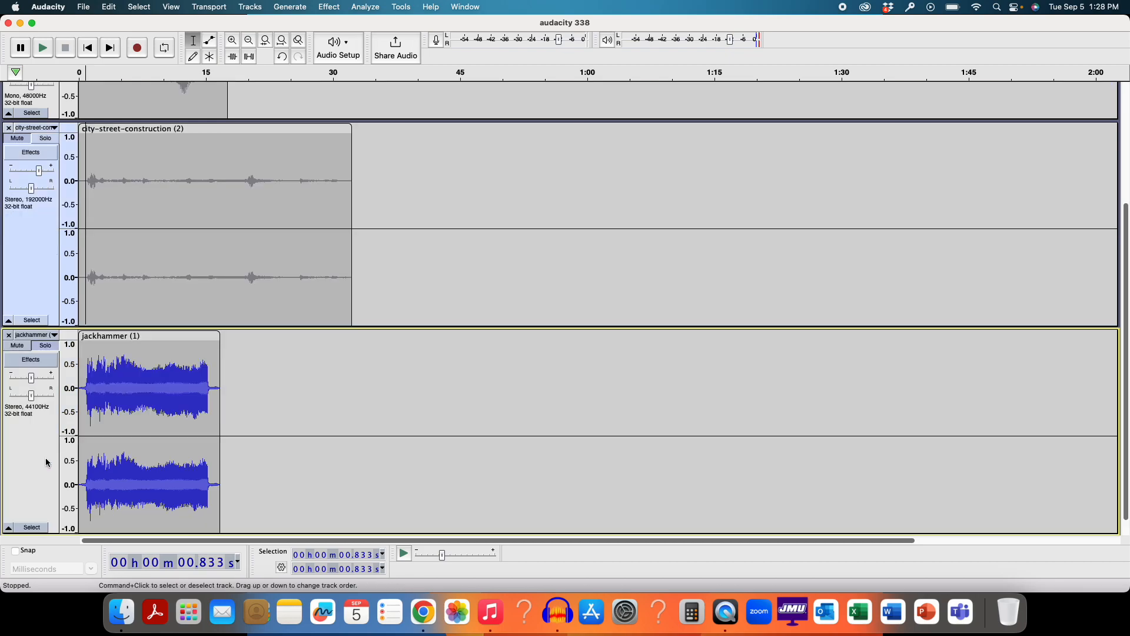
key(space)
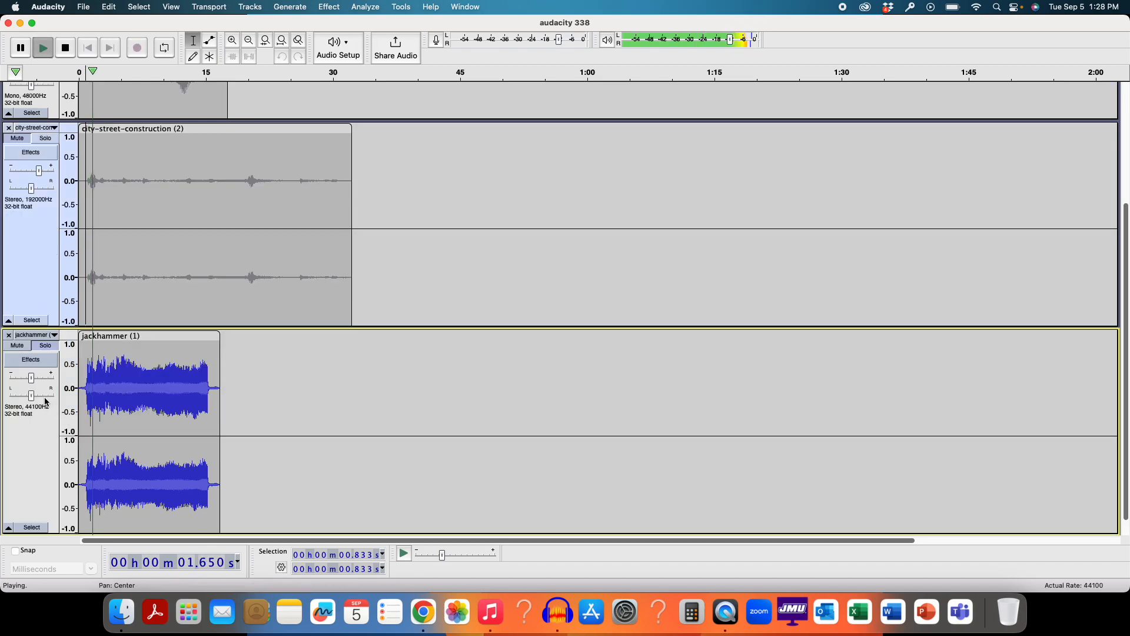
drag(34, 383, 27, 383)
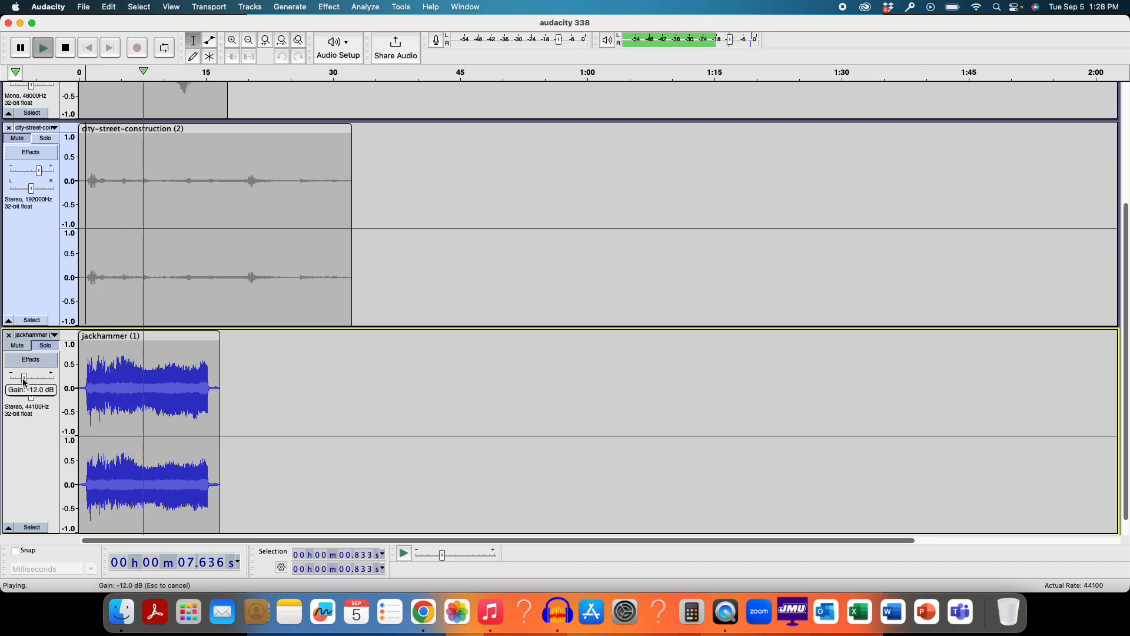
key(space)
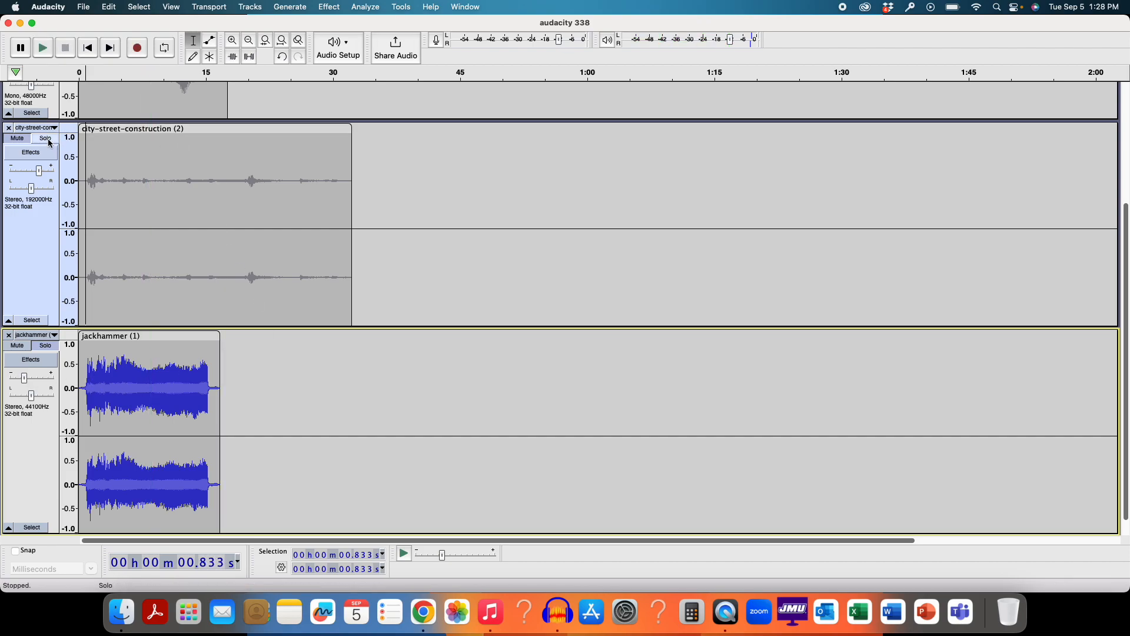
Reactivate the muted city-street-construction, intro and bus passing tracks.
click(26, 140)
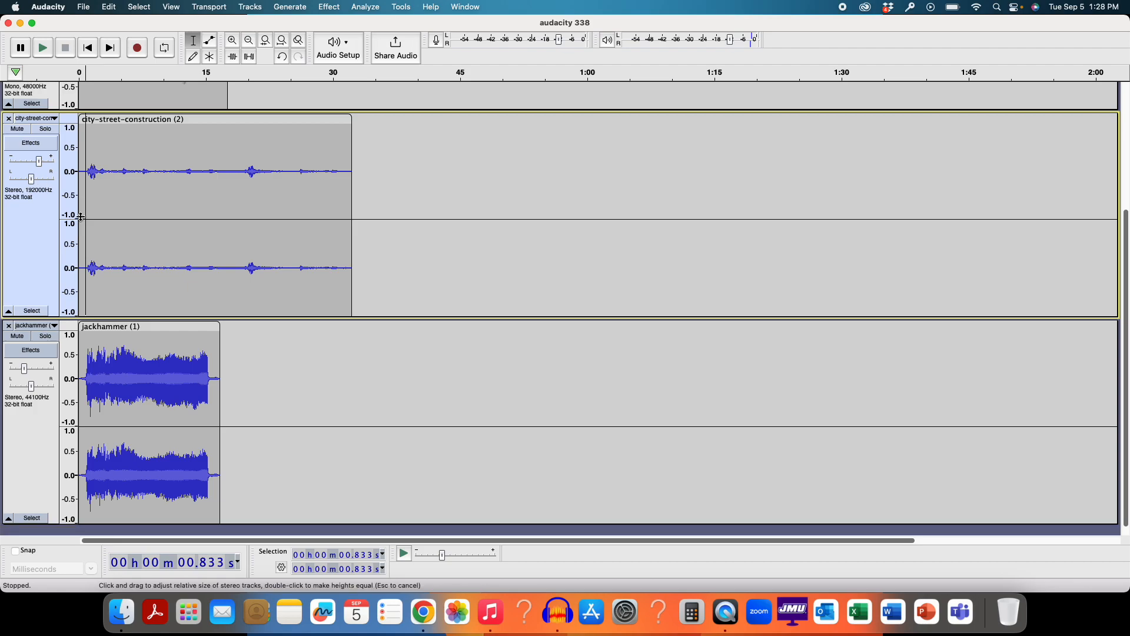
scroll(81, 217, up, 5)
click(17, 101)
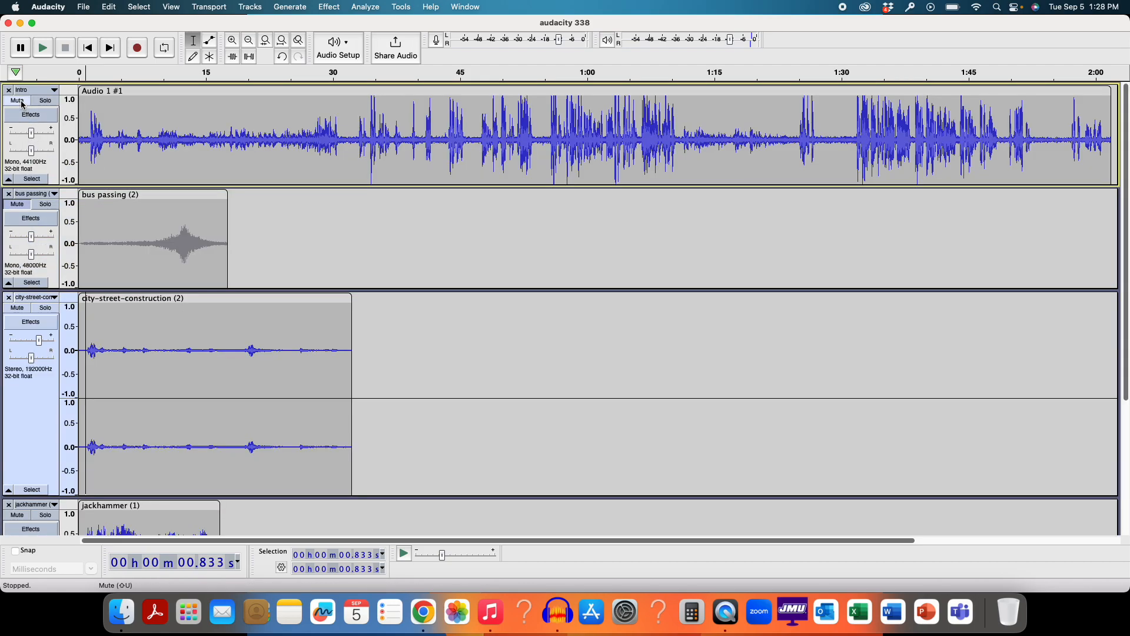
click(21, 204)
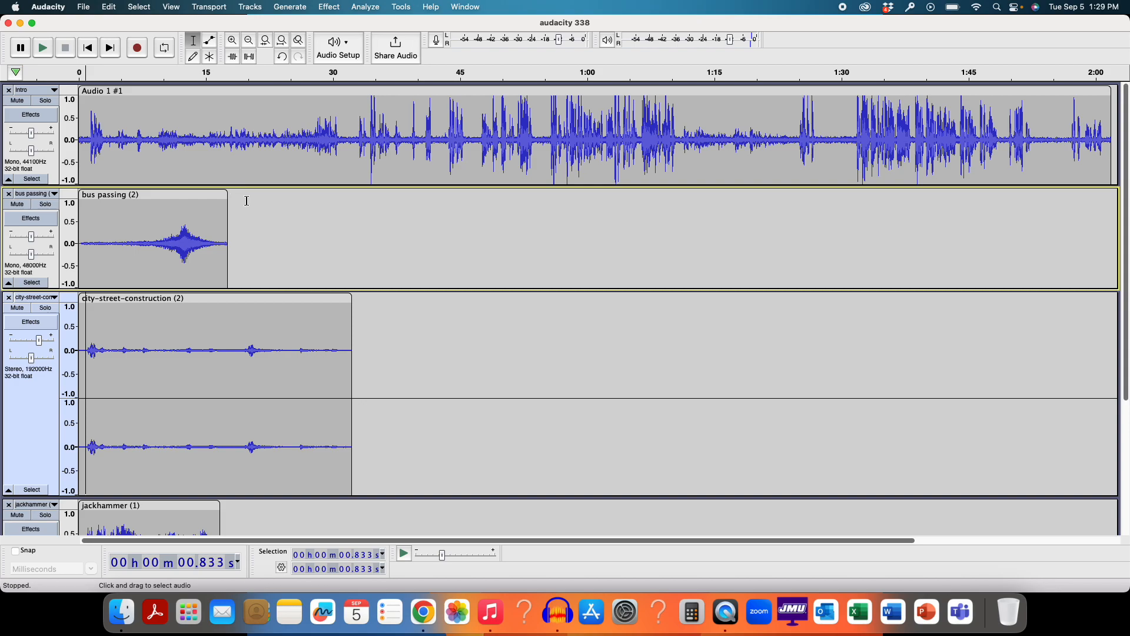
Move the city-street-construction clip to about 21 seconds, into the jackhammer track, and back to the start of its own track.
drag(226, 295, 391, 299)
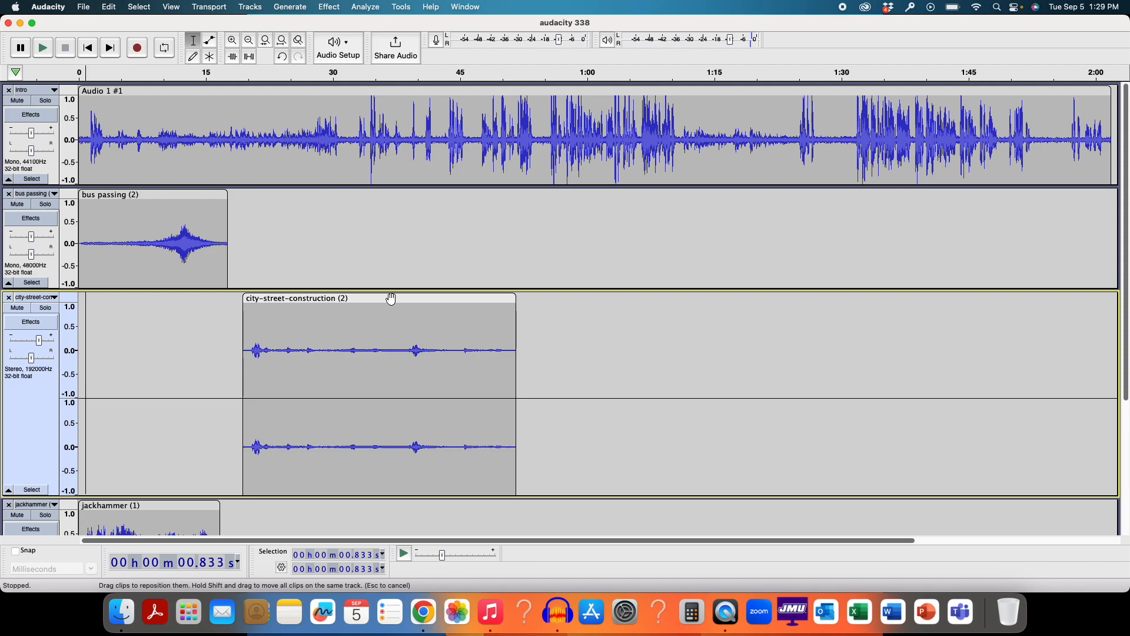
drag(392, 299, 412, 242)
scroll(506, 271, down, 5)
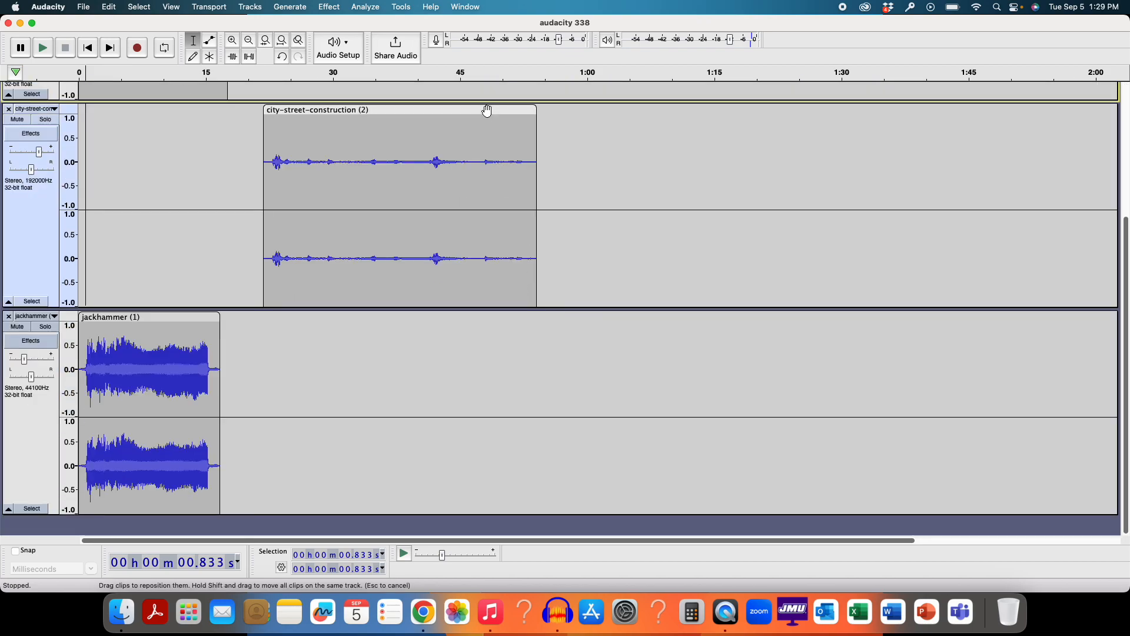
drag(479, 114, 479, 397)
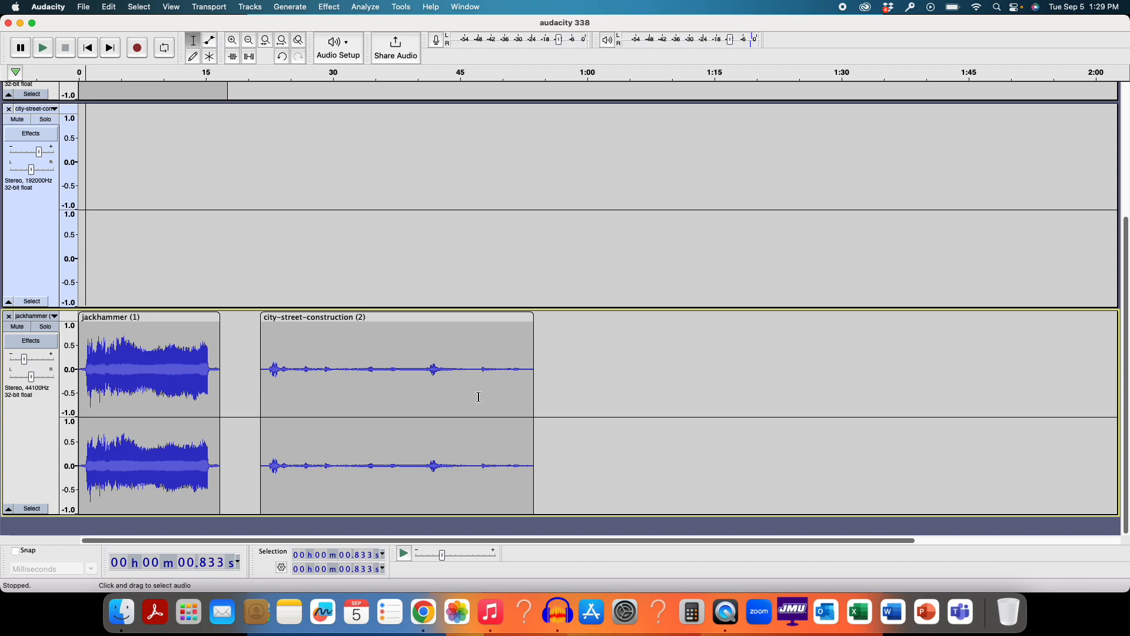
drag(434, 318, 252, 179)
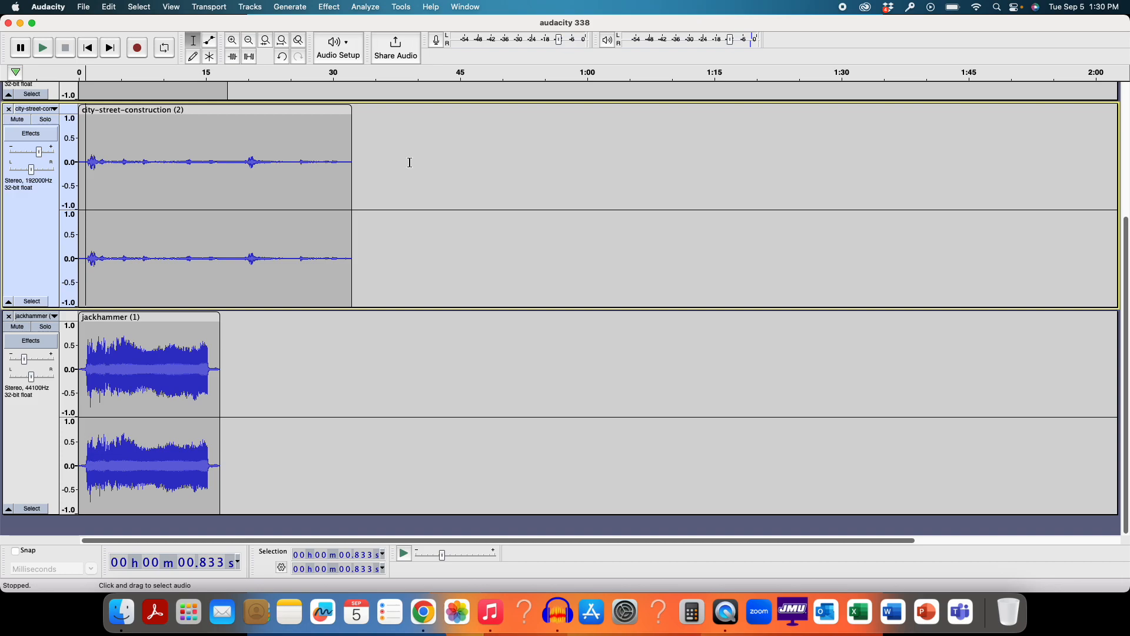
Select the whole city-street-construction clip and mix its stereo track down to mono.
double_click(269, 124)
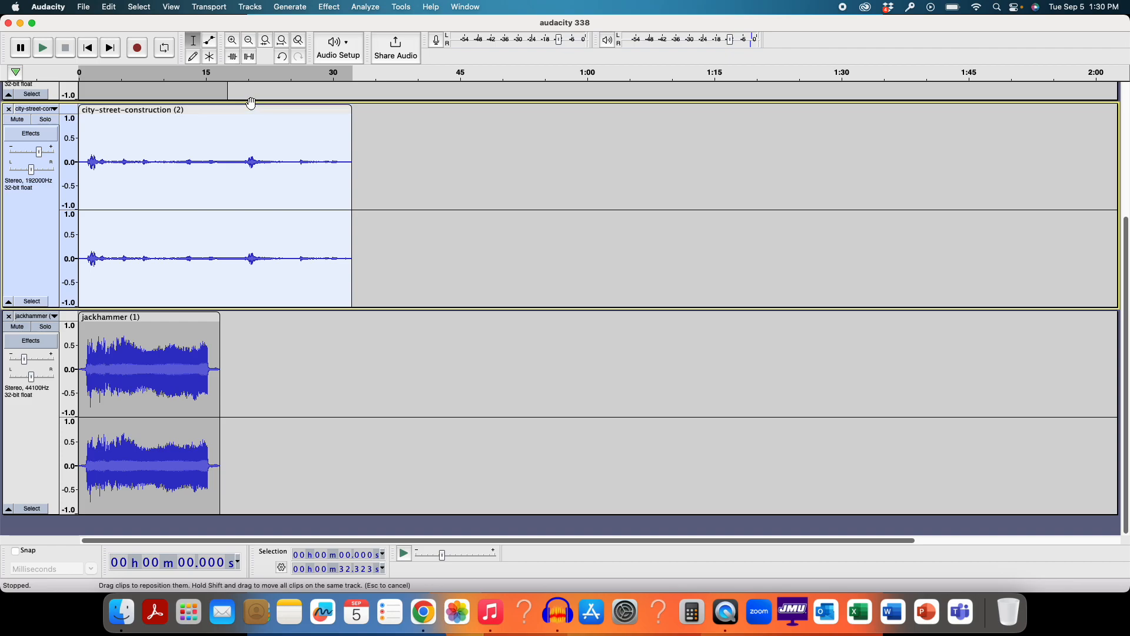
click(252, 9)
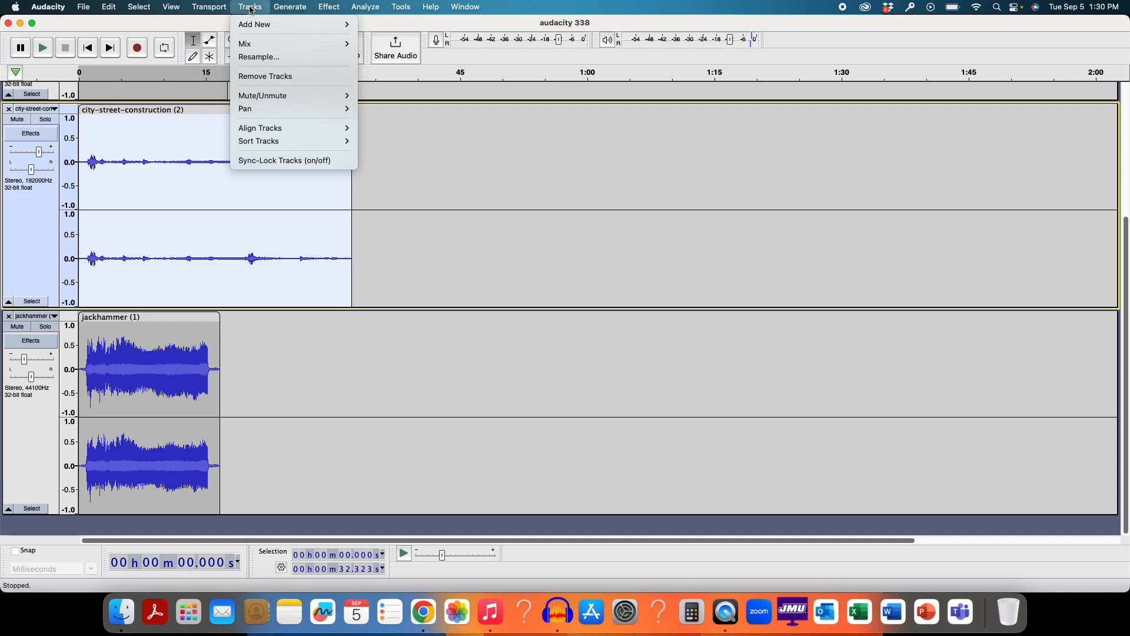
mouse_move(250, 45)
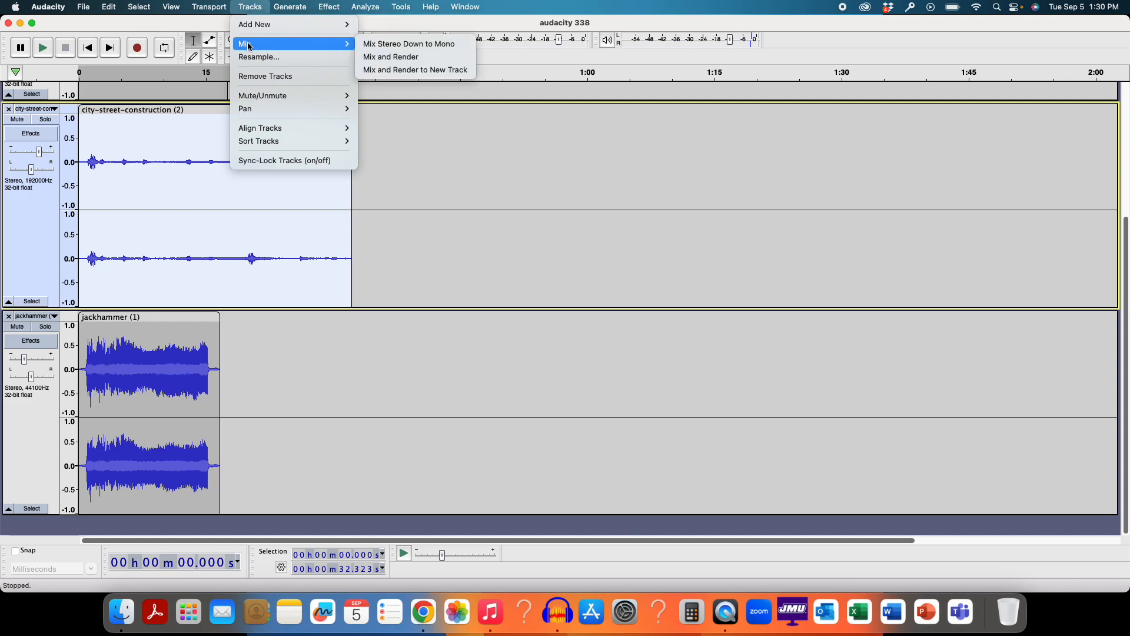
click(381, 45)
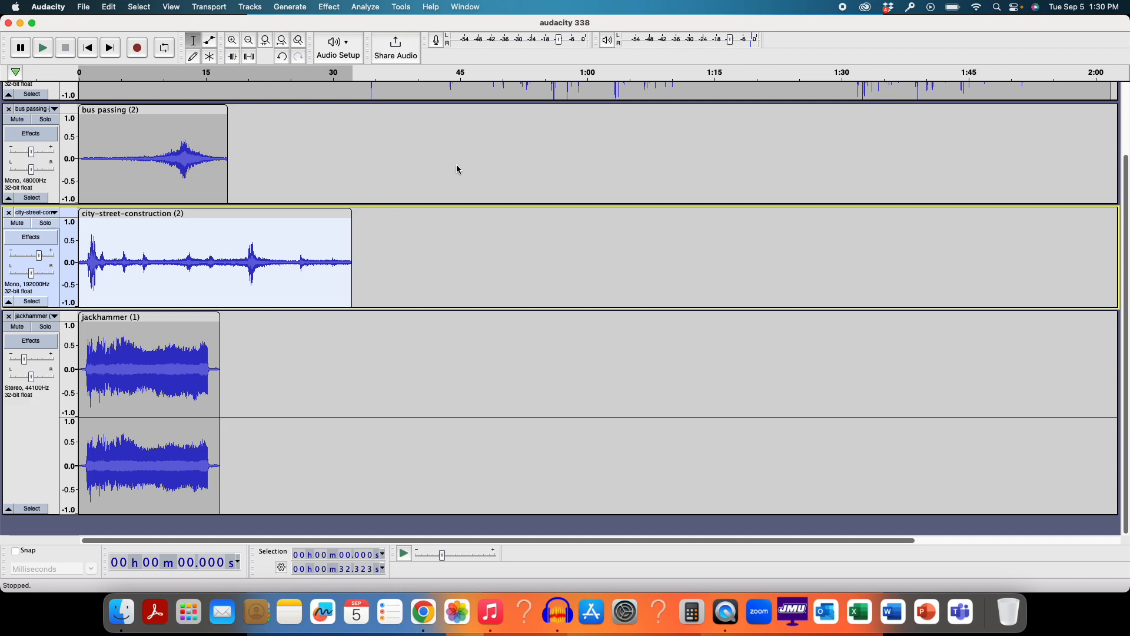
Select the whole jackhammer clip and mix its stereo track down to mono.
double_click(175, 333)
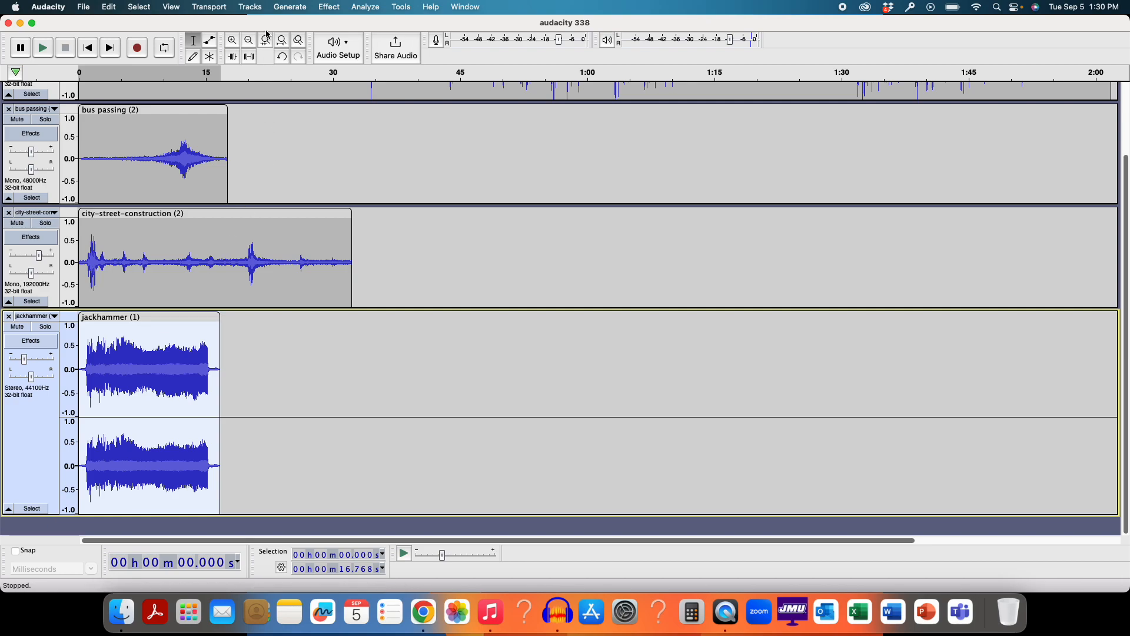
click(249, 8)
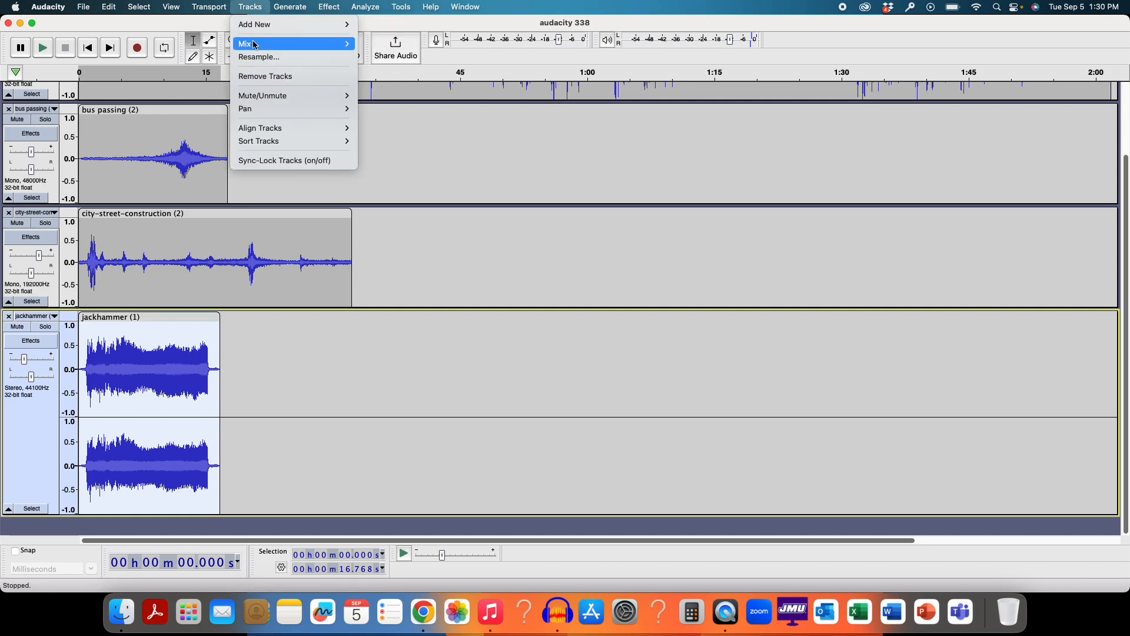
click(363, 43)
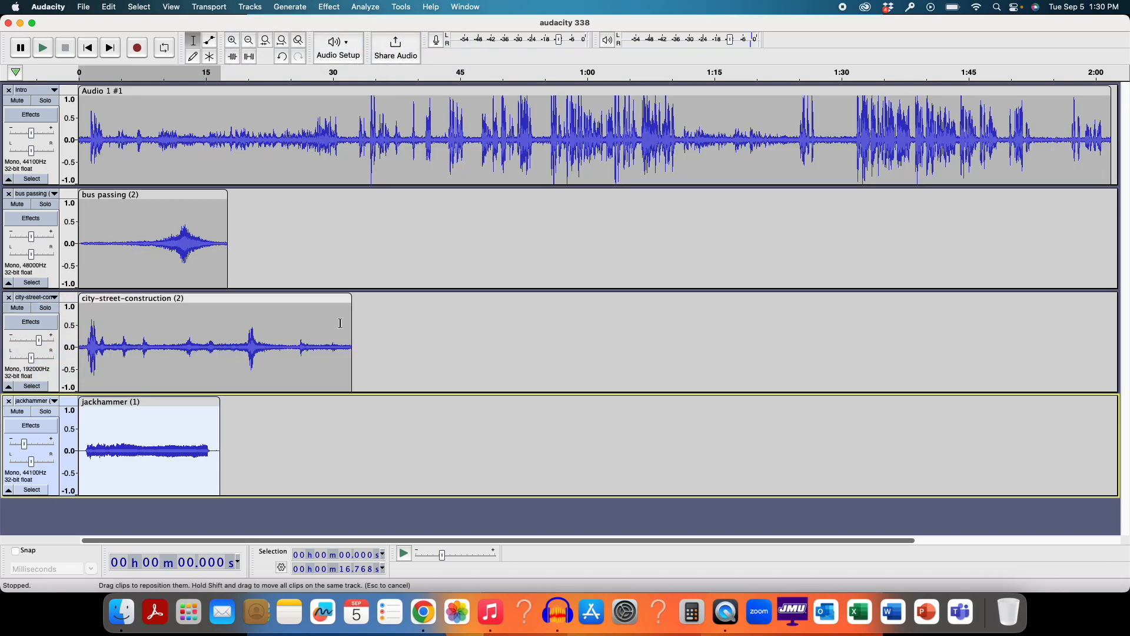
click(373, 341)
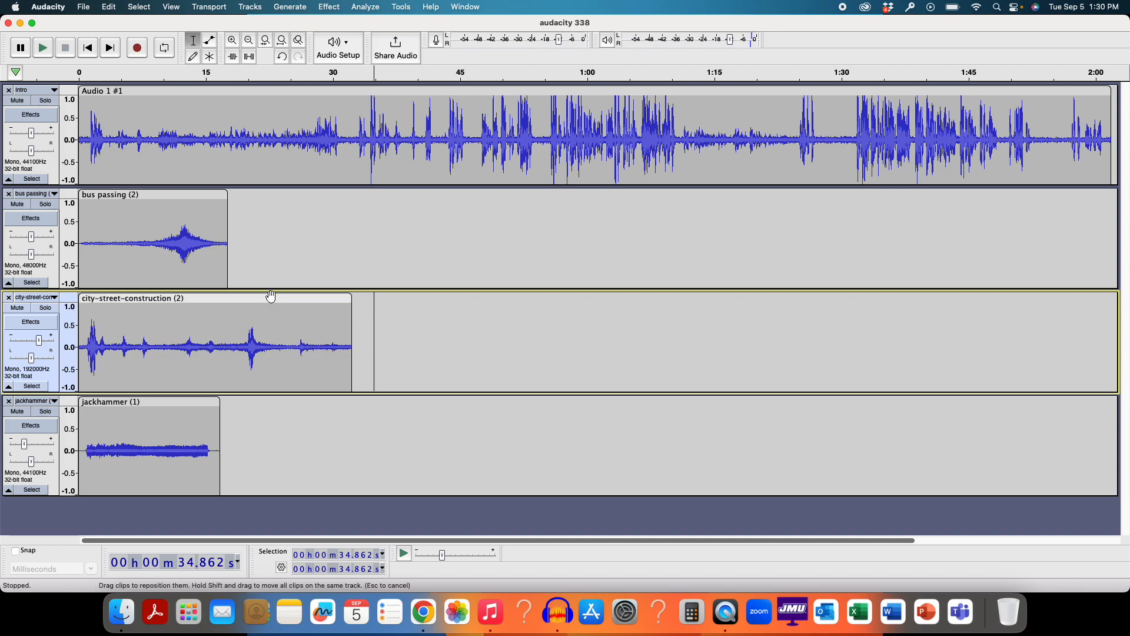
drag(270, 298, 269, 328)
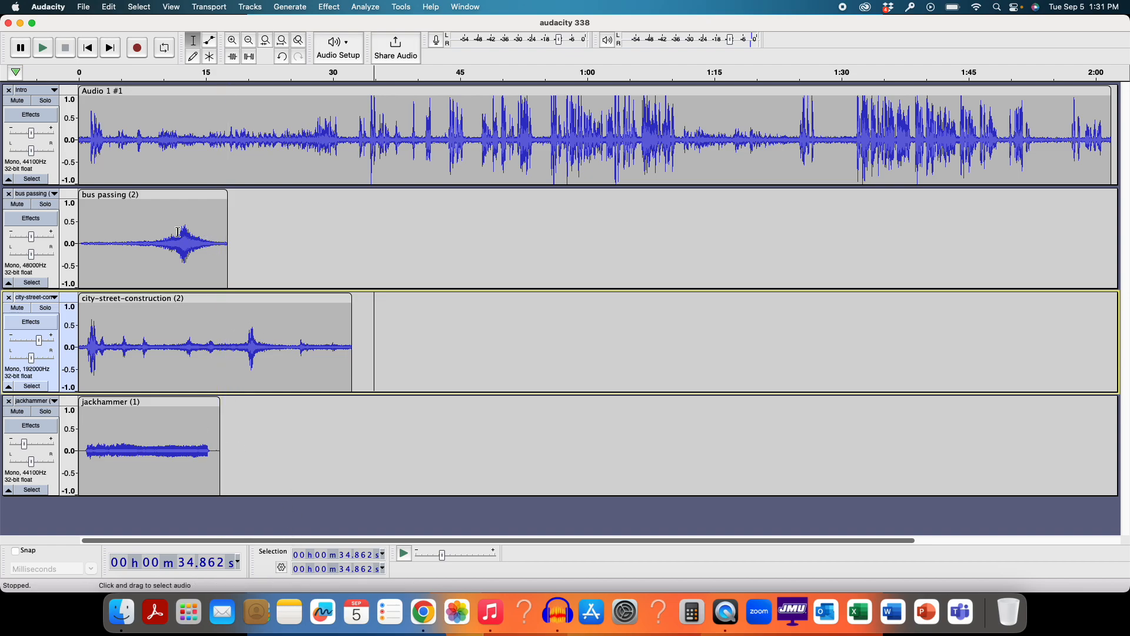
Mute the intro track and shift the bus passing clip so it starts at about 5.5 seconds.
click(17, 100)
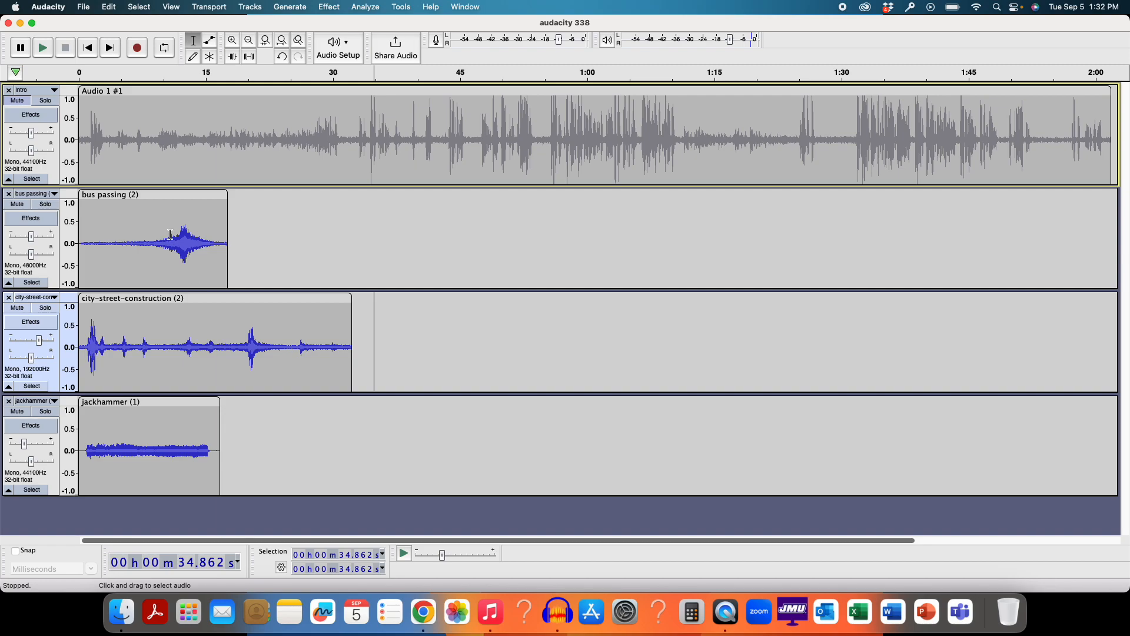
drag(153, 196, 201, 196)
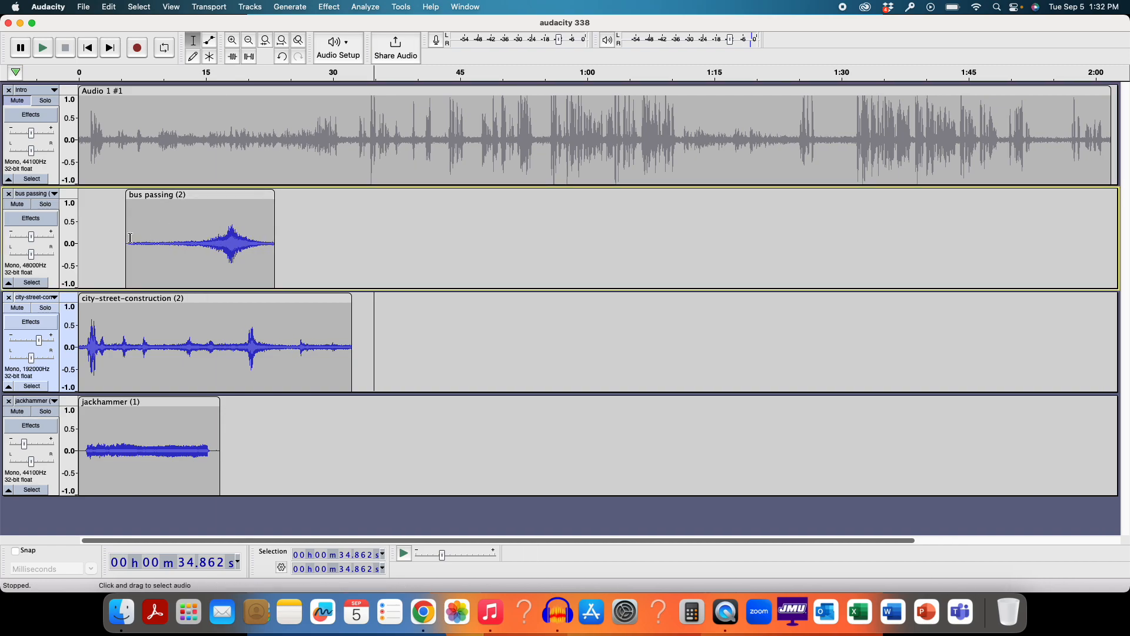
Try deleting the opening of the bus passing clip from 5.556 to 12.153 seconds, and undo the deletion.
drag(129, 237, 195, 239)
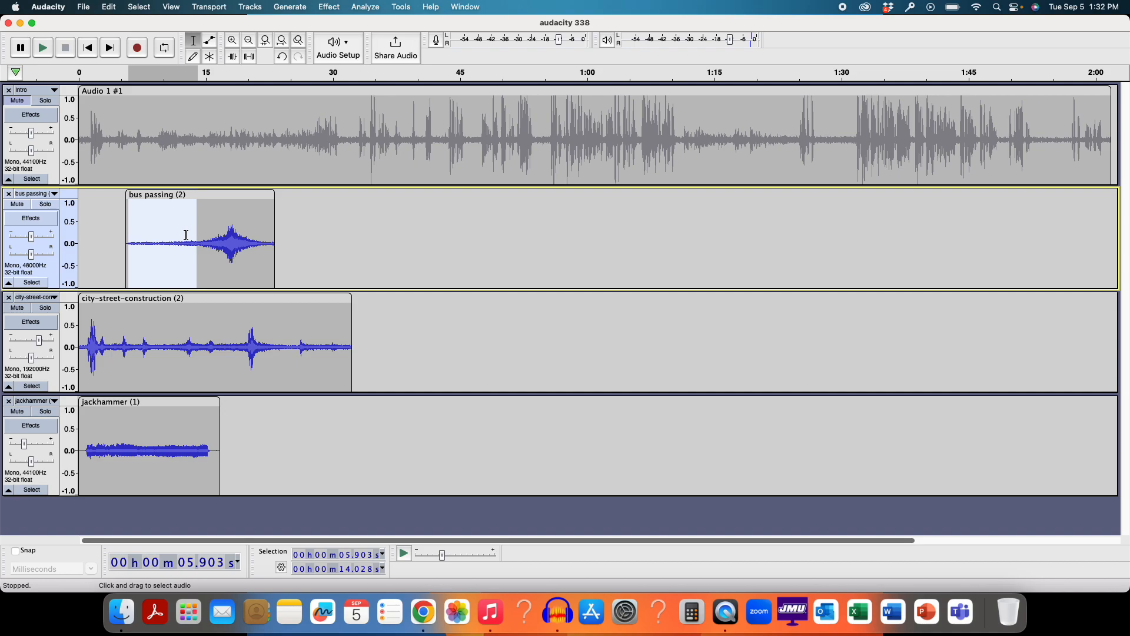
click(186, 235)
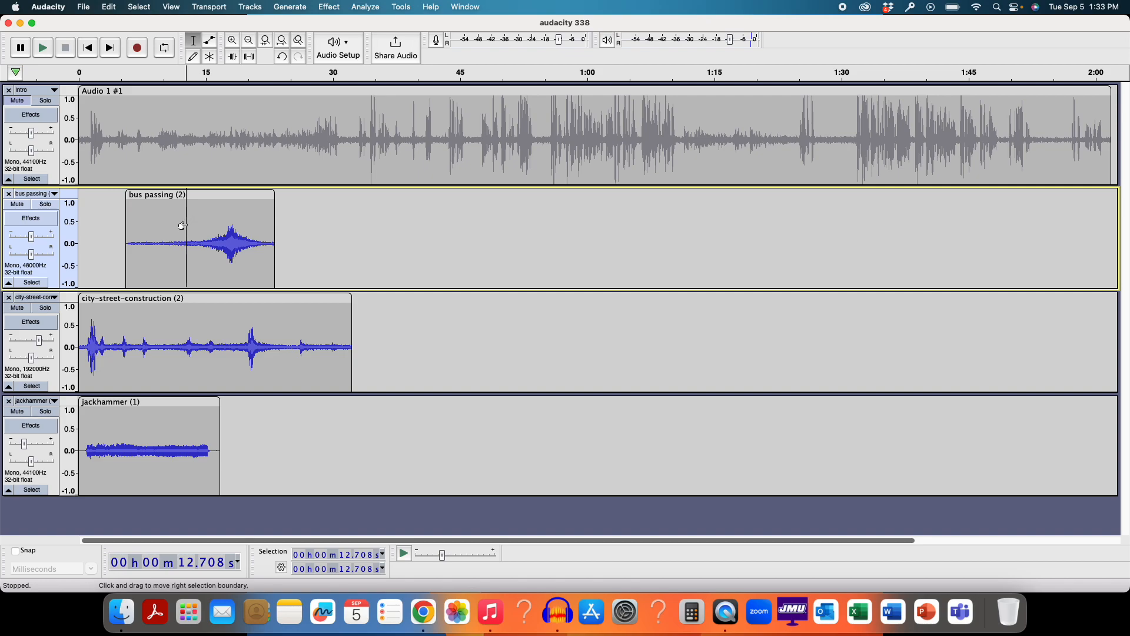
click(182, 228)
drag(177, 229, 122, 230)
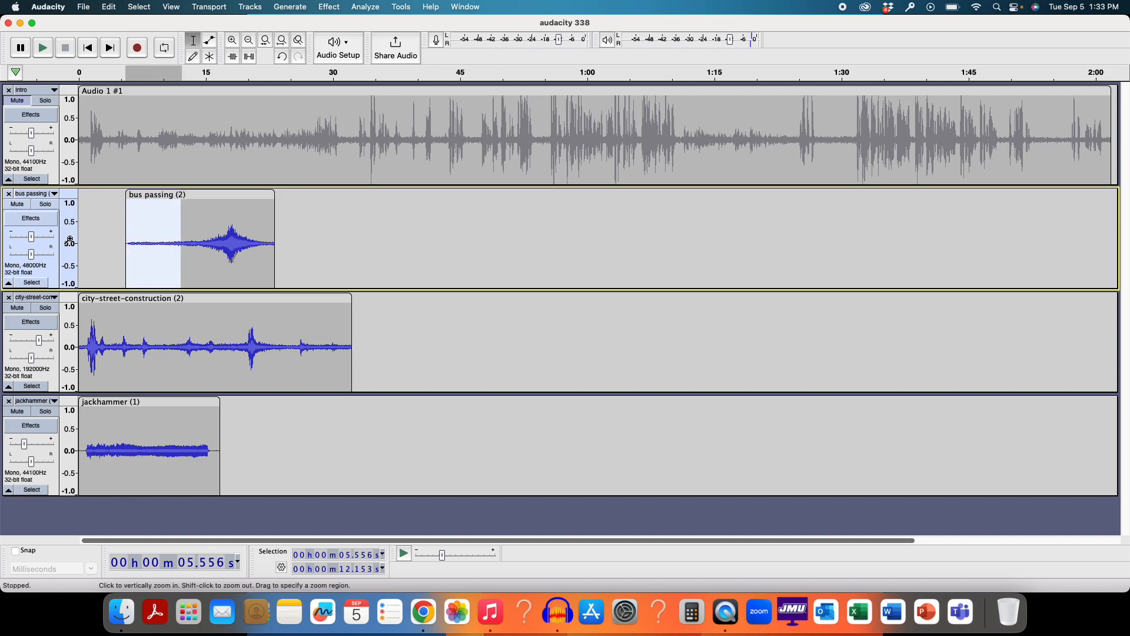
key(Delete)
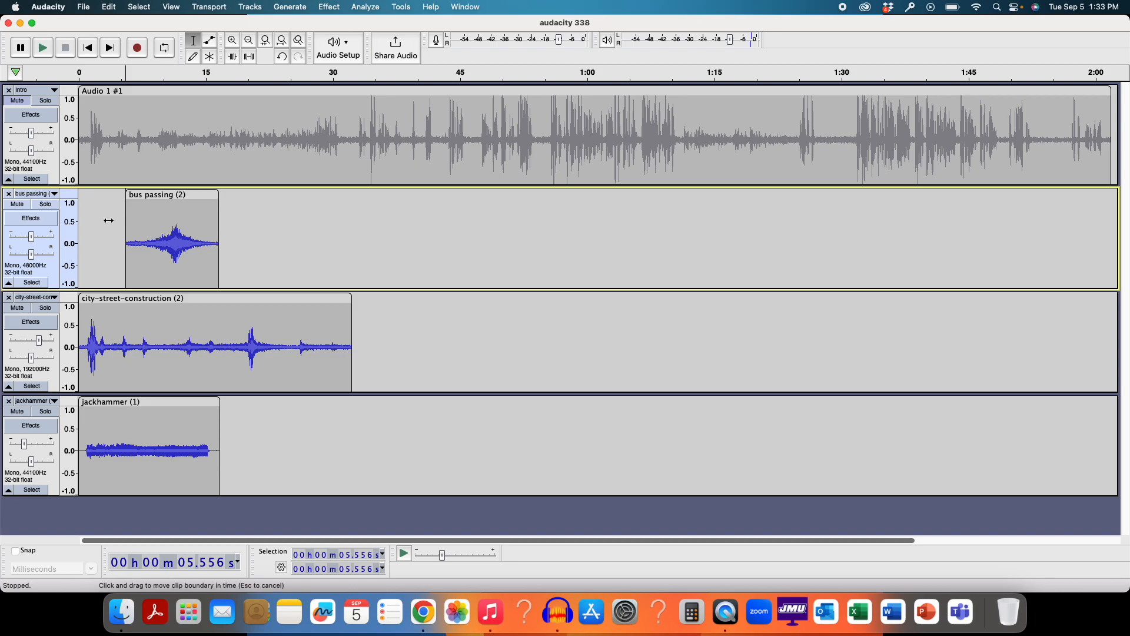
key(super+z)
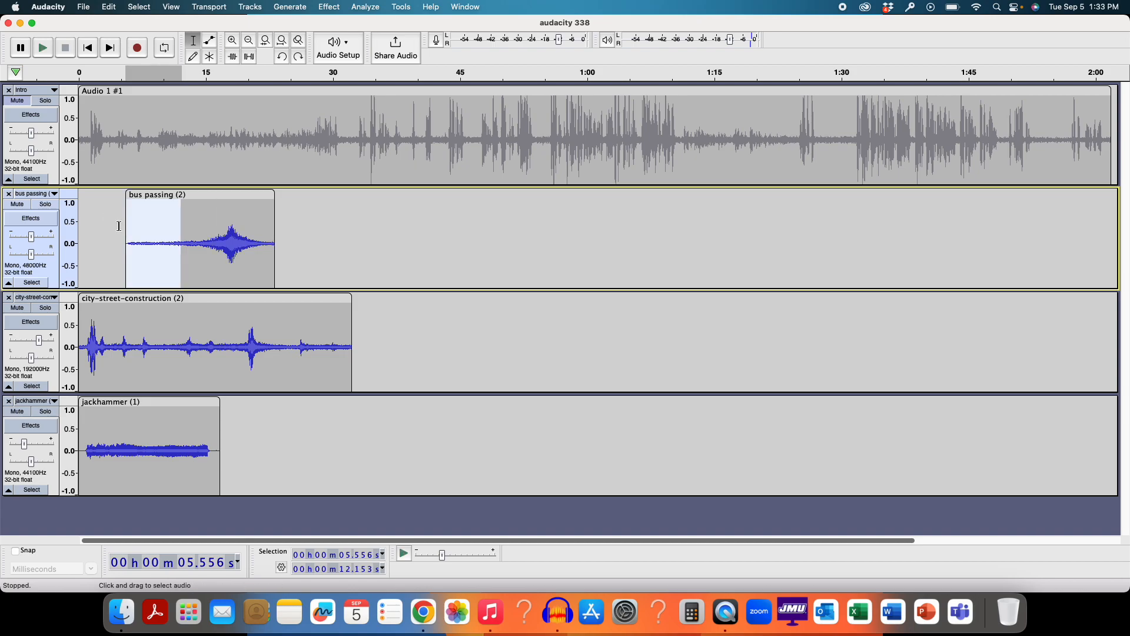
Trim the start of the bus passing clip to about 11.6 seconds and play the project from 11.042 seconds.
click(193, 216)
click(172, 225)
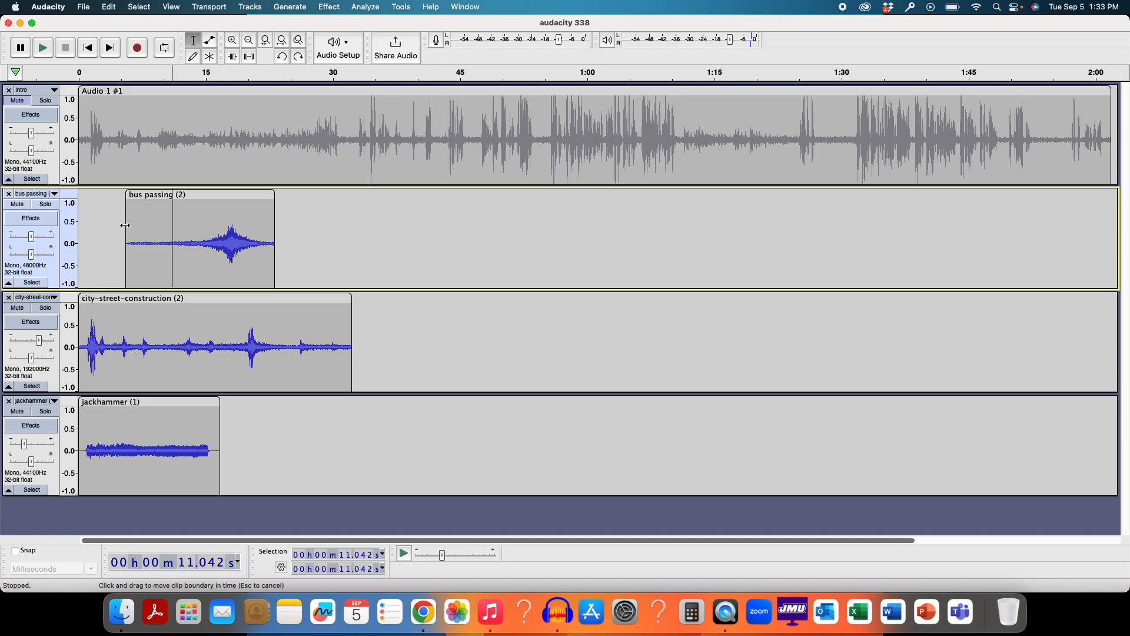
drag(125, 225, 172, 215)
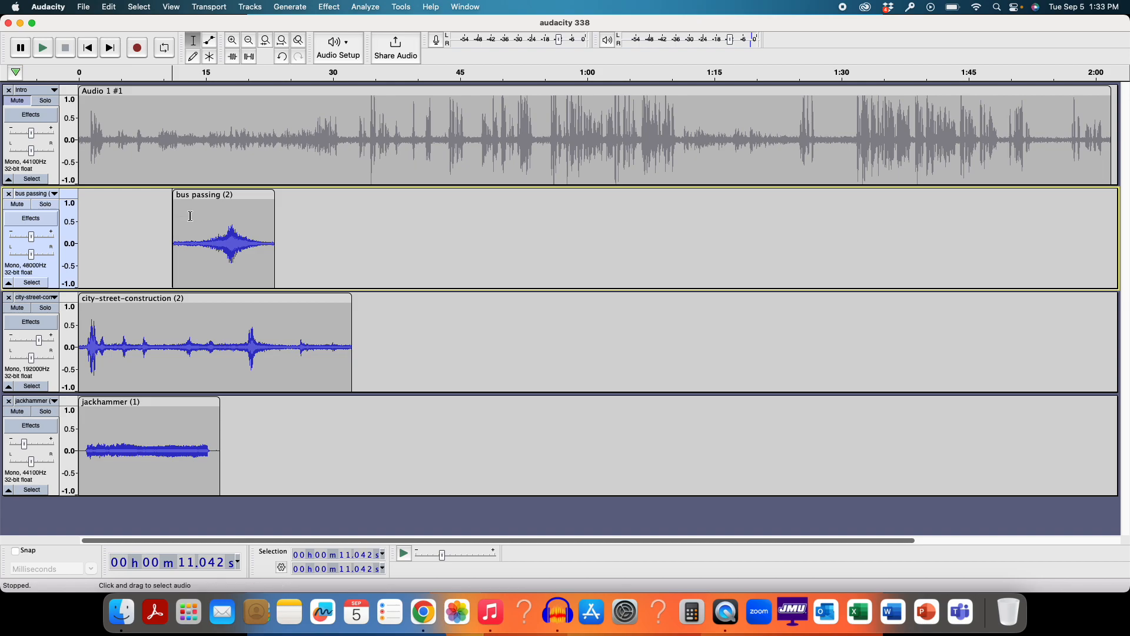
mouse_move(172, 214)
mouse_down()
mouse_move(112, 218)
mouse_move(177, 221)
mouse_up()
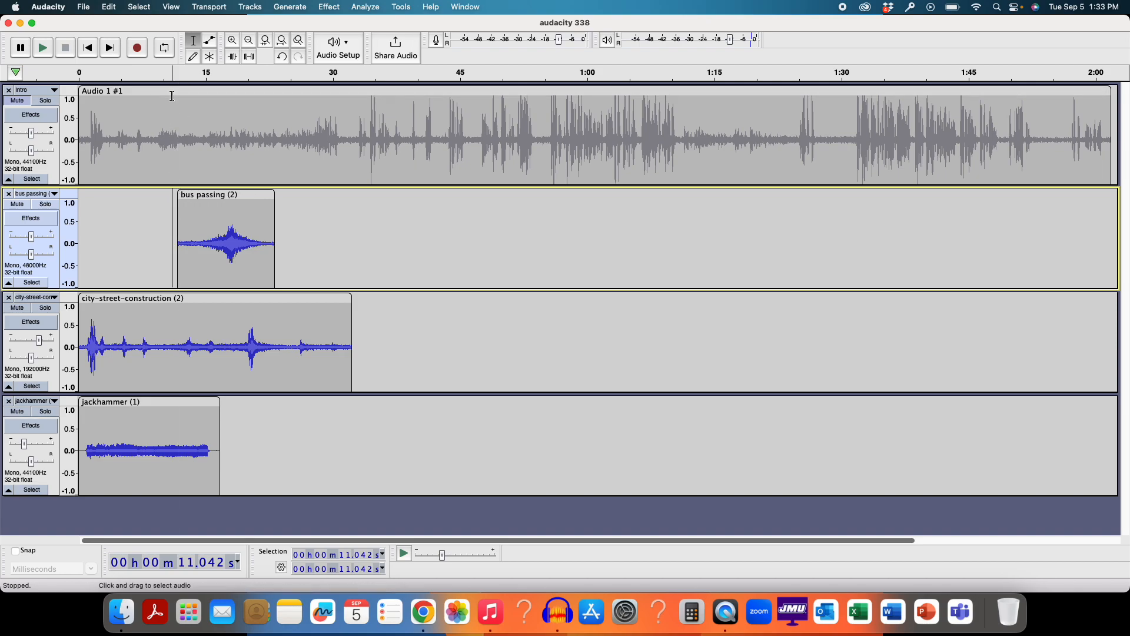
key(space)
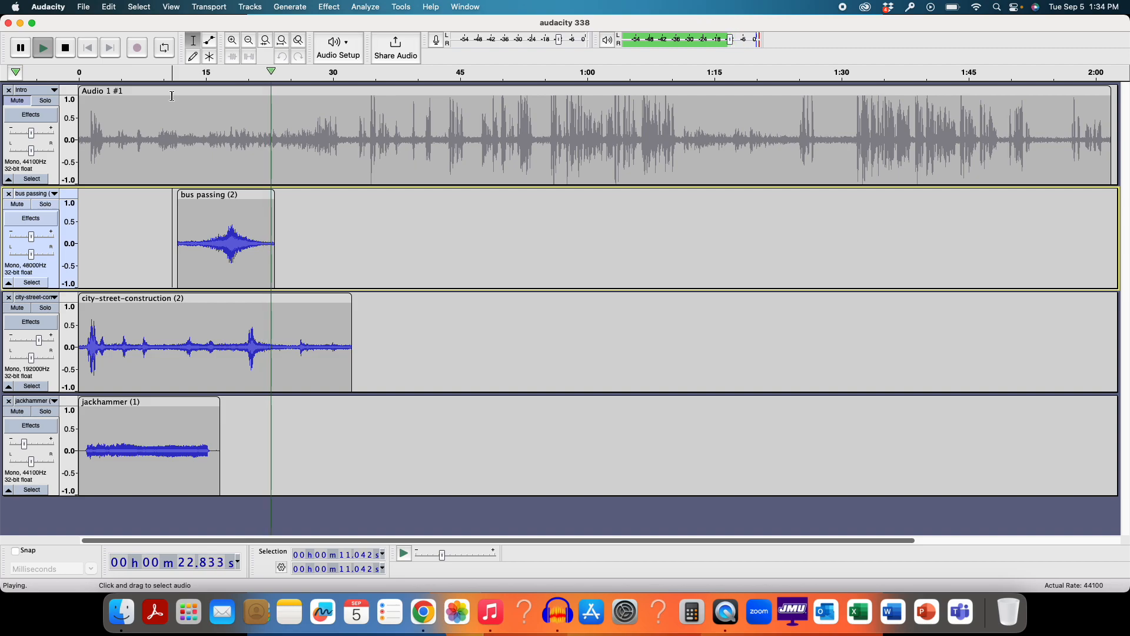
Stop playback, try shifting the jackhammer clip to start at about 6 seconds, and return it to the project start.
key(space)
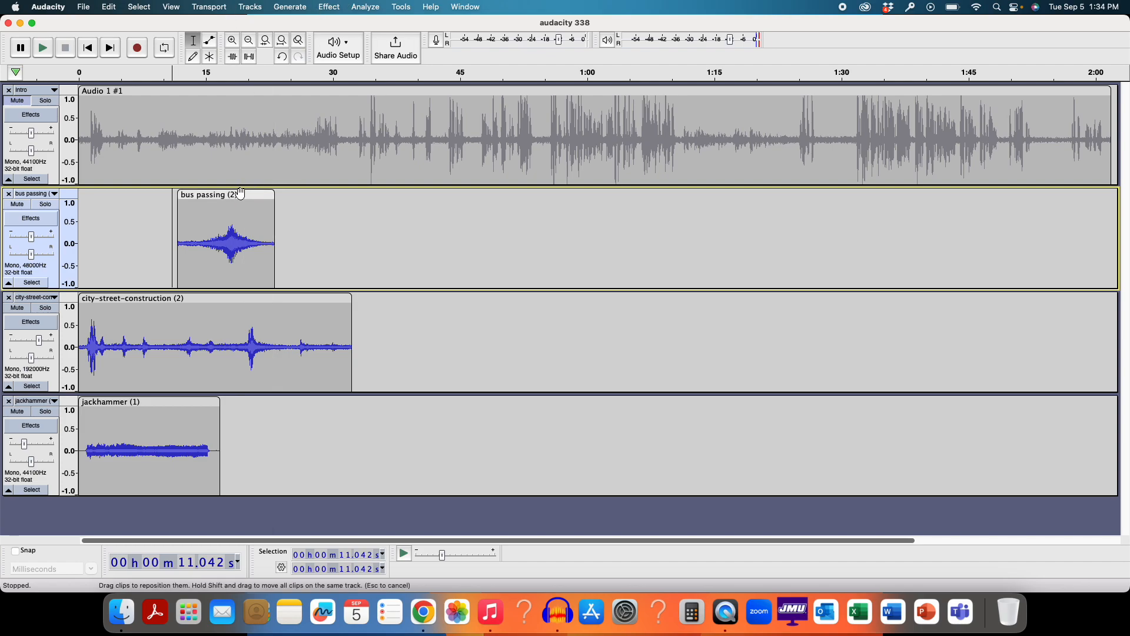
drag(106, 402, 158, 402)
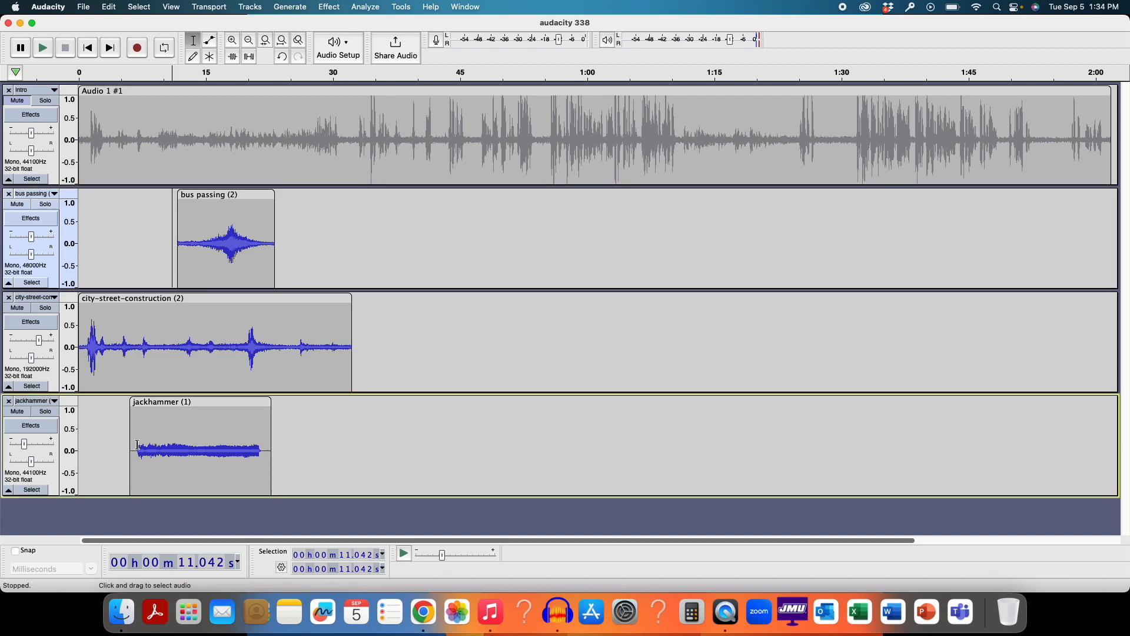
drag(163, 400, 111, 399)
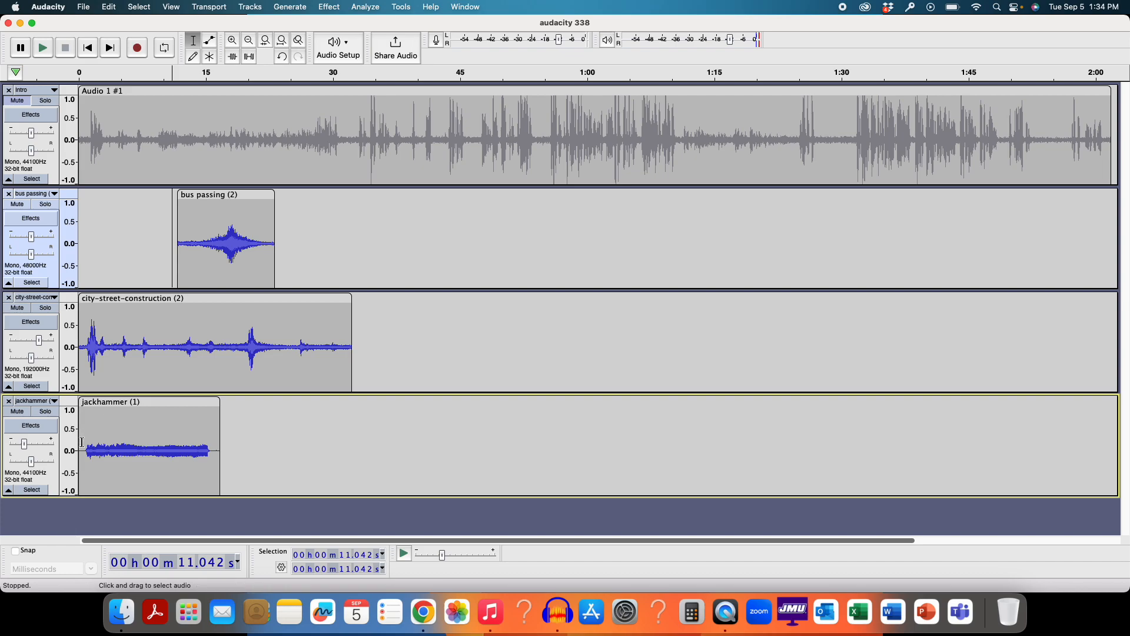
Solo the jackhammer track and play a short stretch from 0 seconds.
click(47, 411)
click(80, 426)
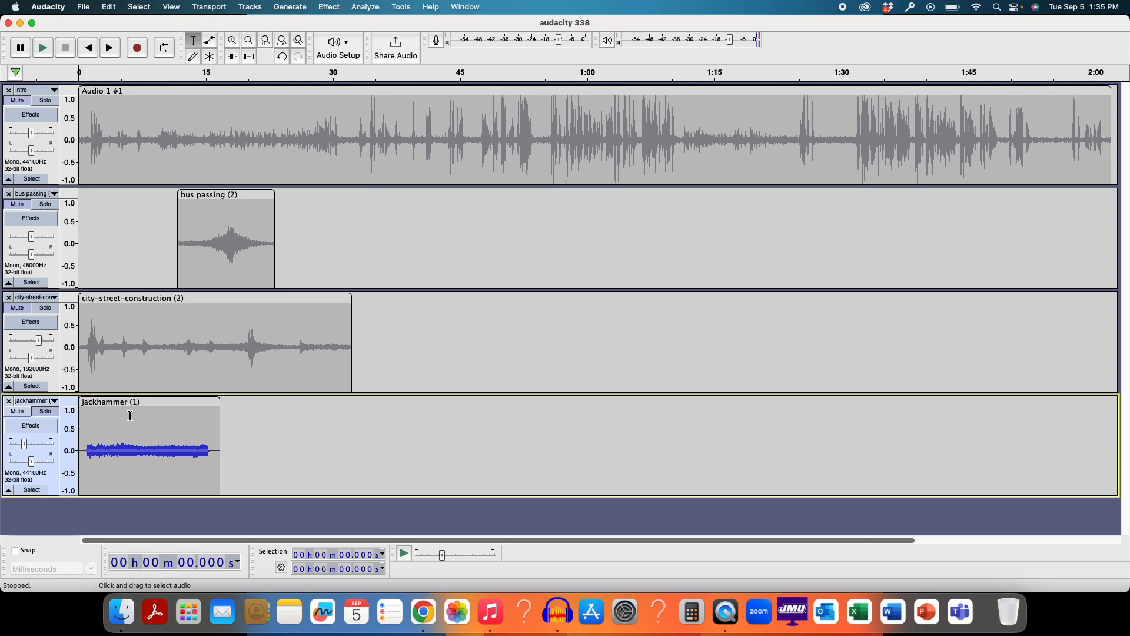
key(space)
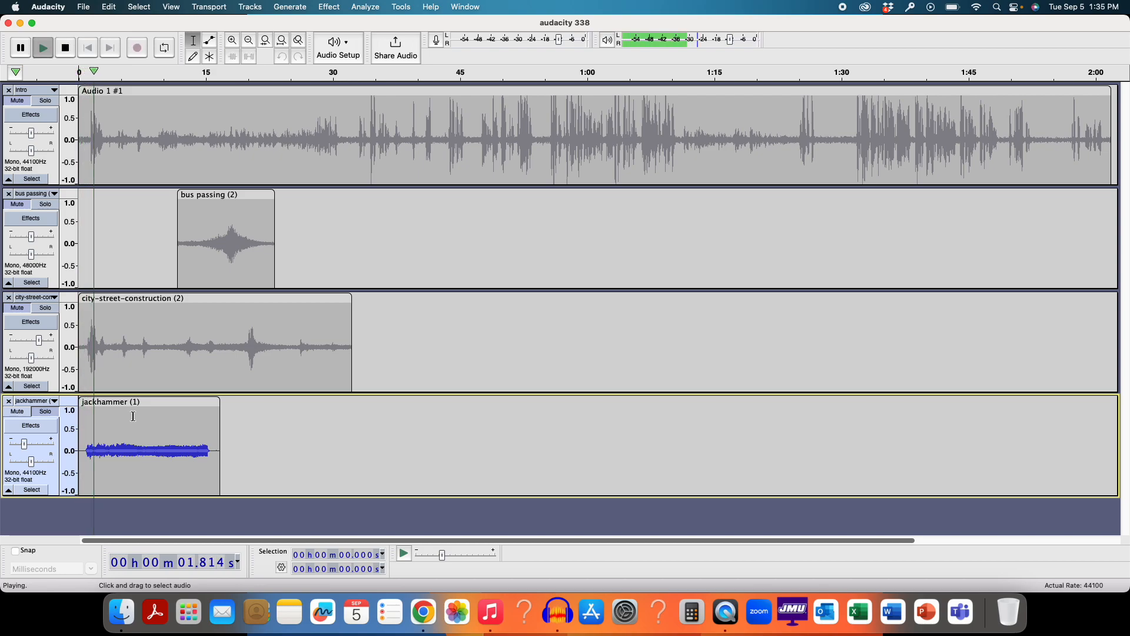
key(space)
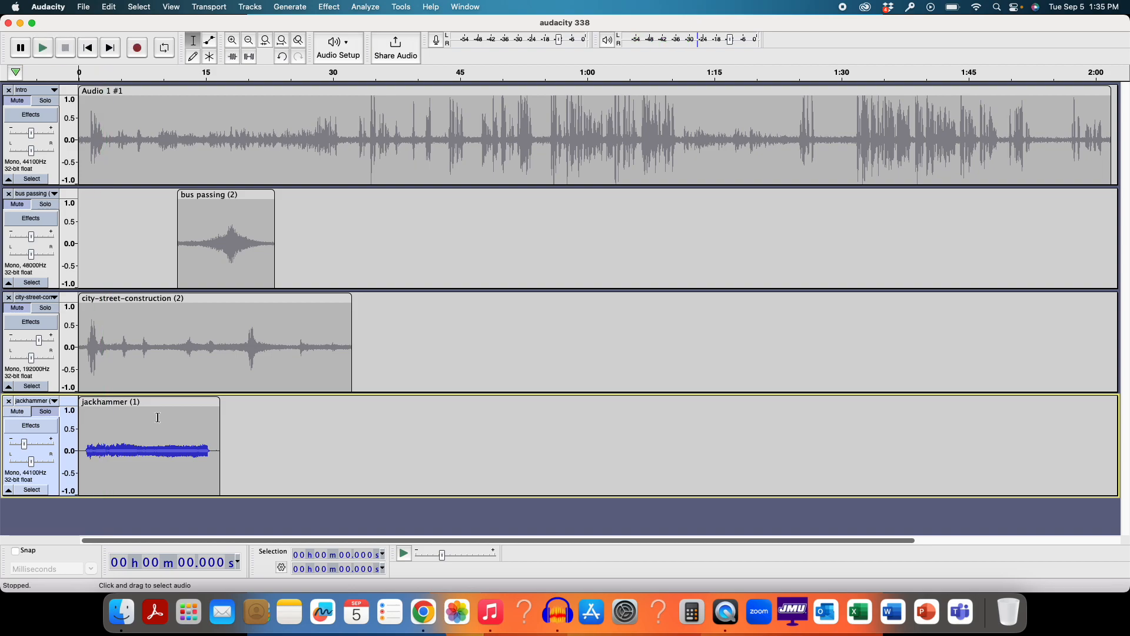
Raise the jackhammer track's gain and play it from 15.070 seconds.
mouse_move(25, 449)
drag(25, 449, 36, 449)
click(207, 445)
key(space)
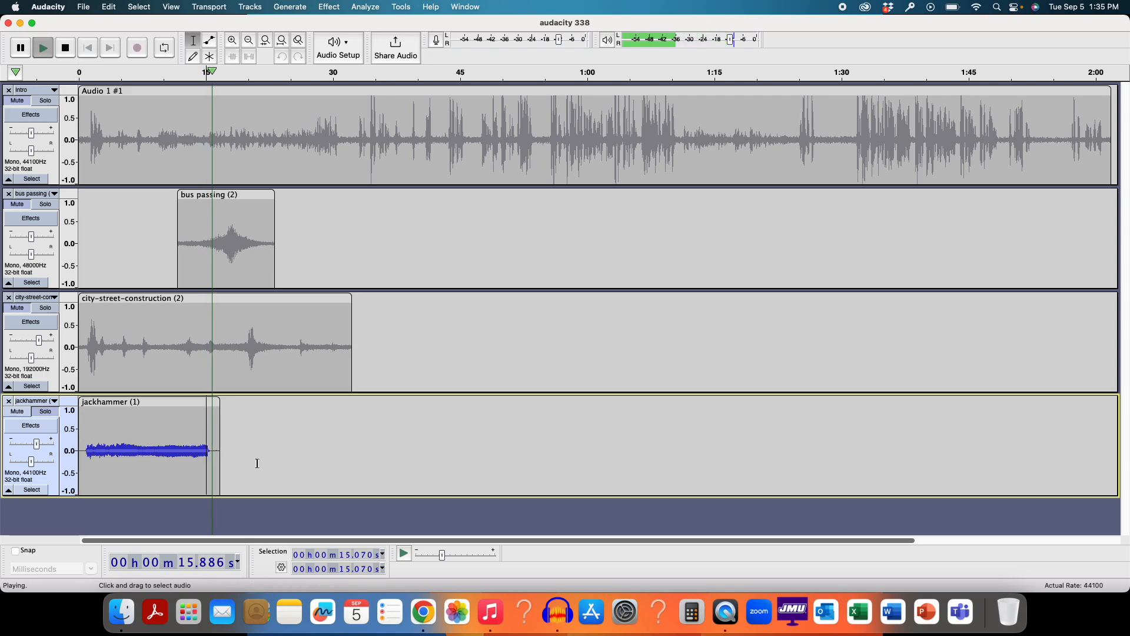
key(space)
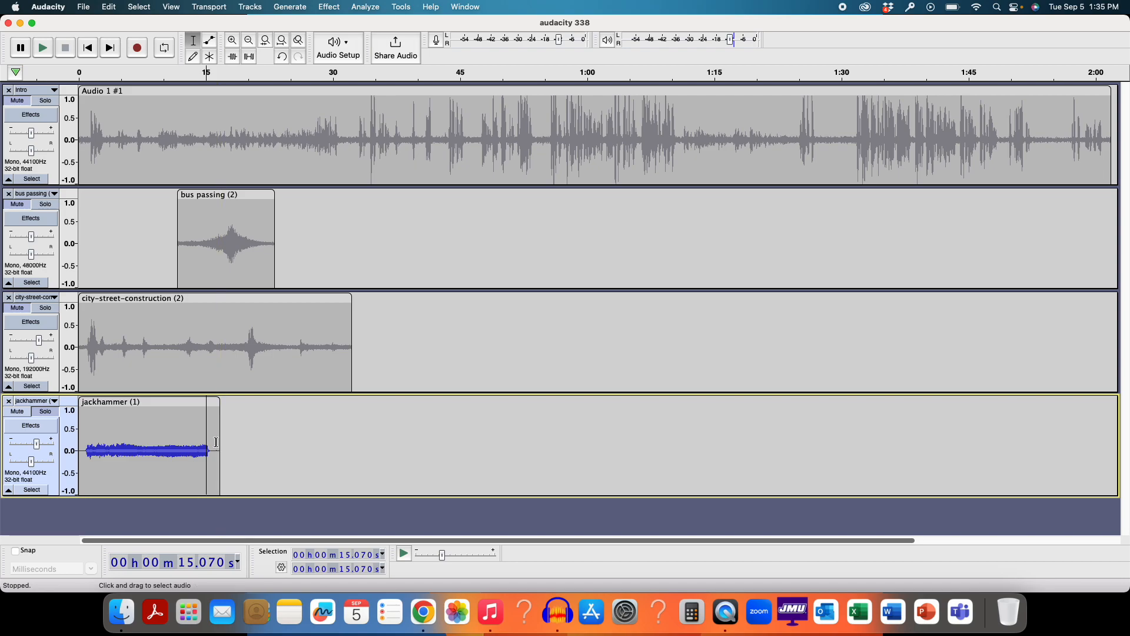
Delete the silent tail after 15.347 seconds and the silent opening of the jackhammer clip, and play it from 0 seconds.
drag(216, 440, 219, 441)
drag(214, 446, 211, 448)
key(Delete)
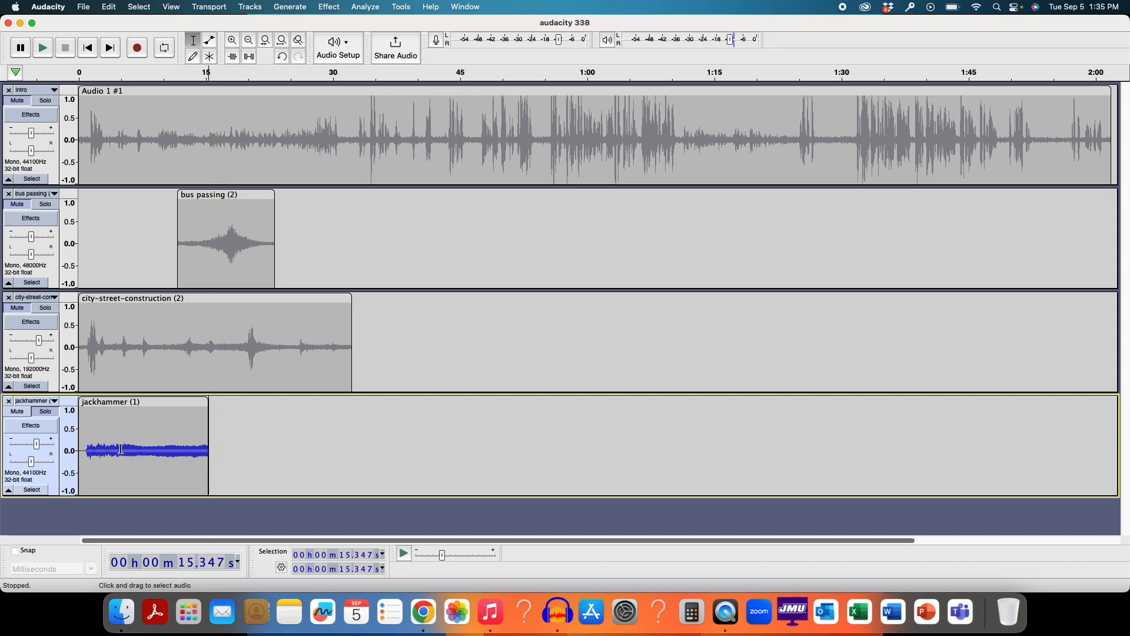
drag(88, 446, 78, 448)
key(Delete)
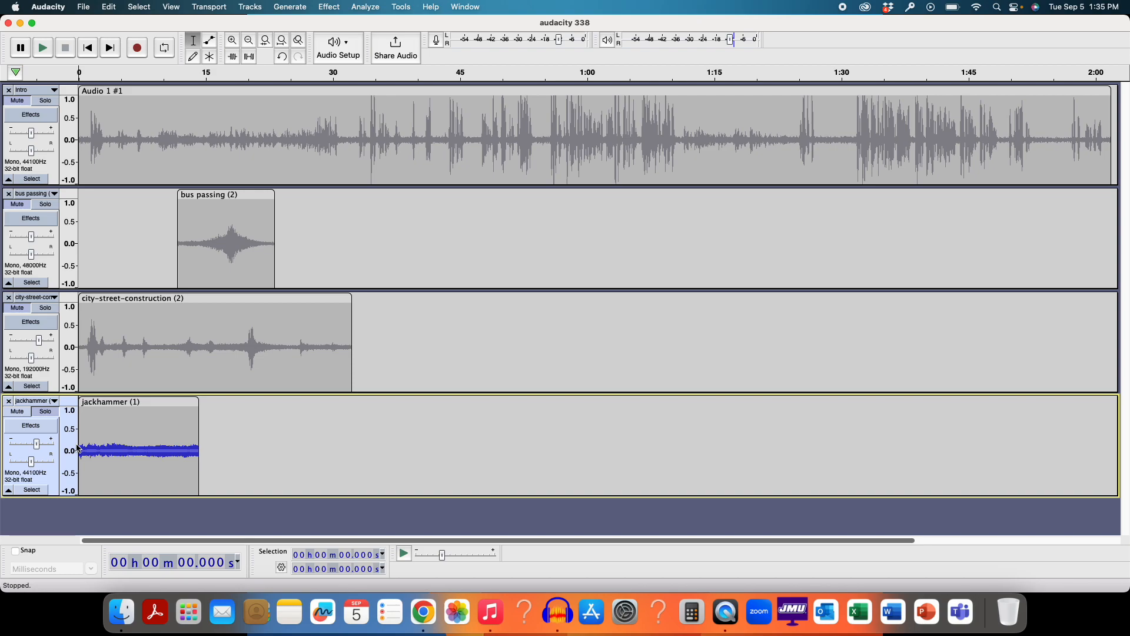
key(space)
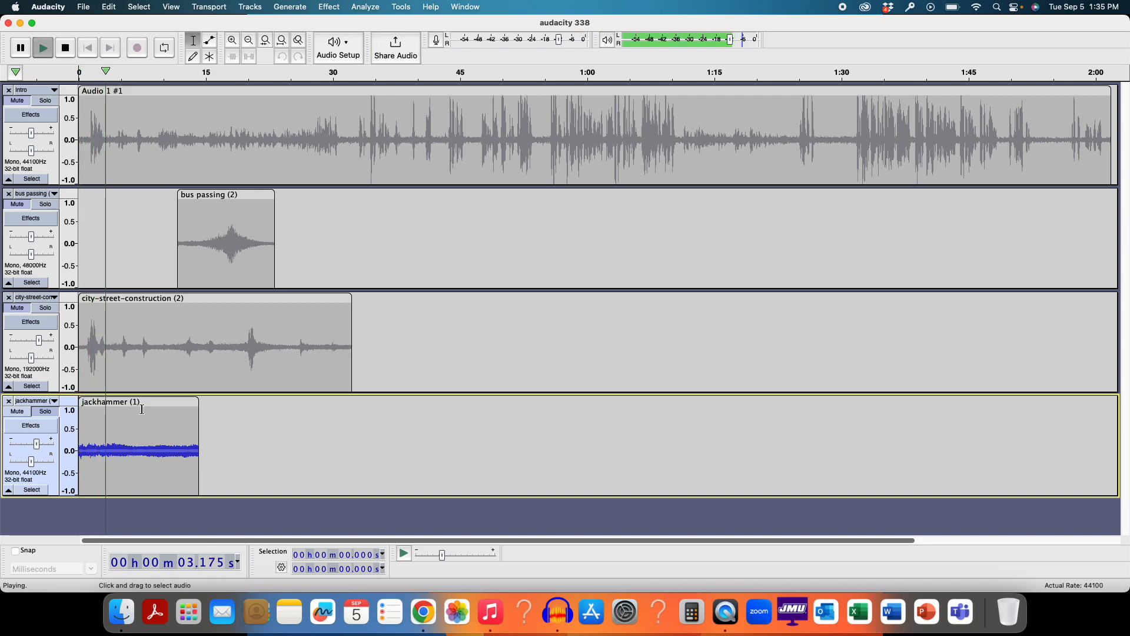
key(space)
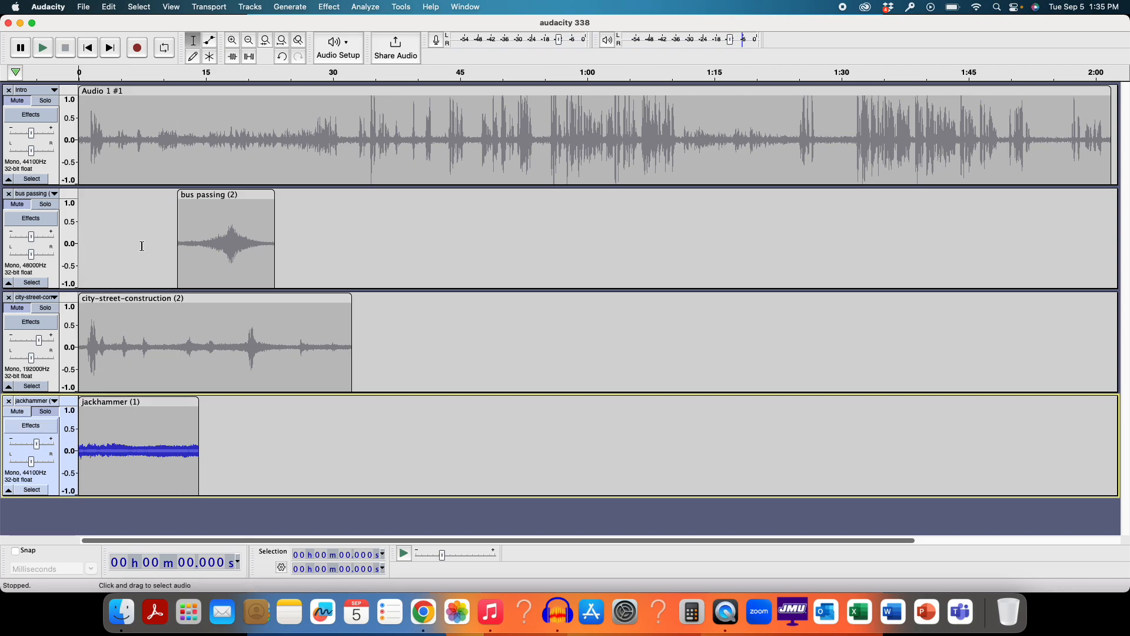
Solo the intro track and play it from 0.694 seconds.
click(128, 124)
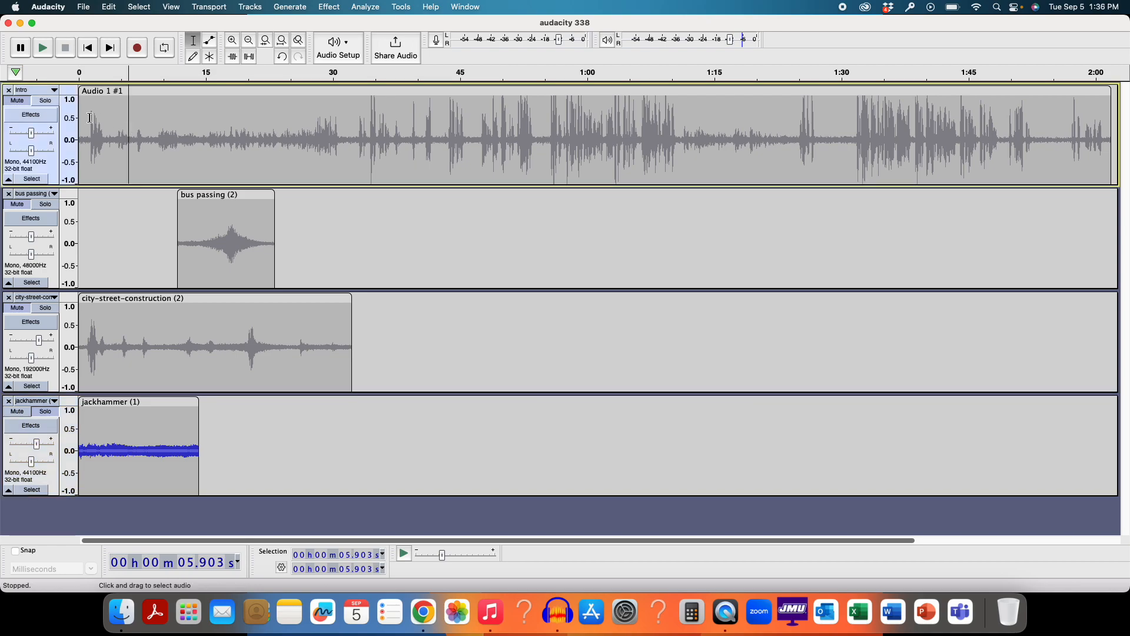
click(48, 108)
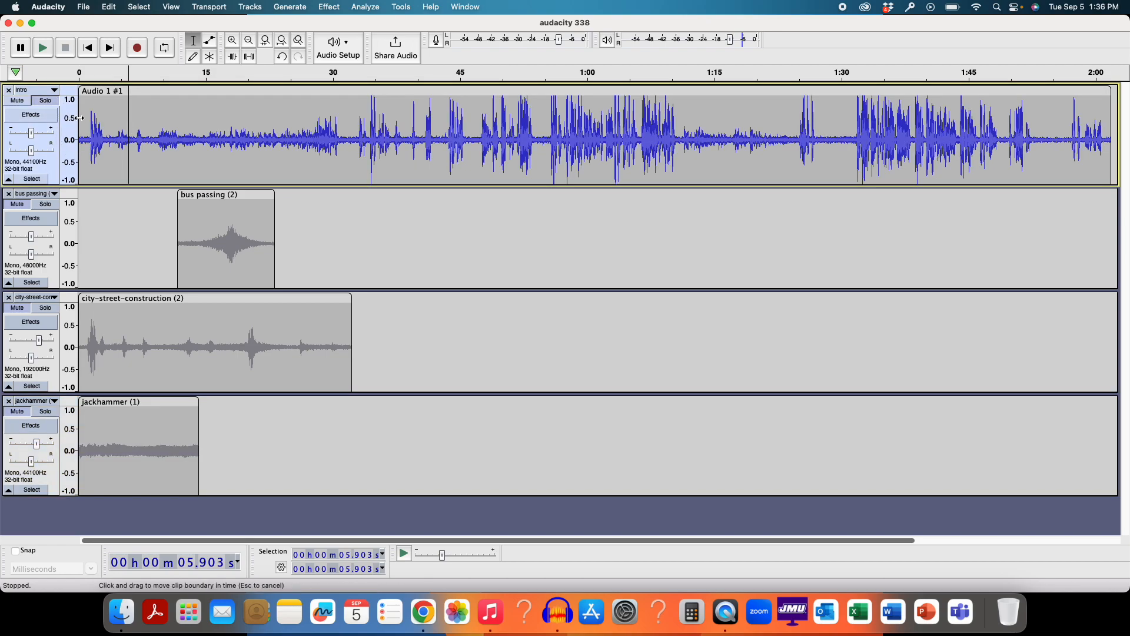
click(84, 120)
key(space)
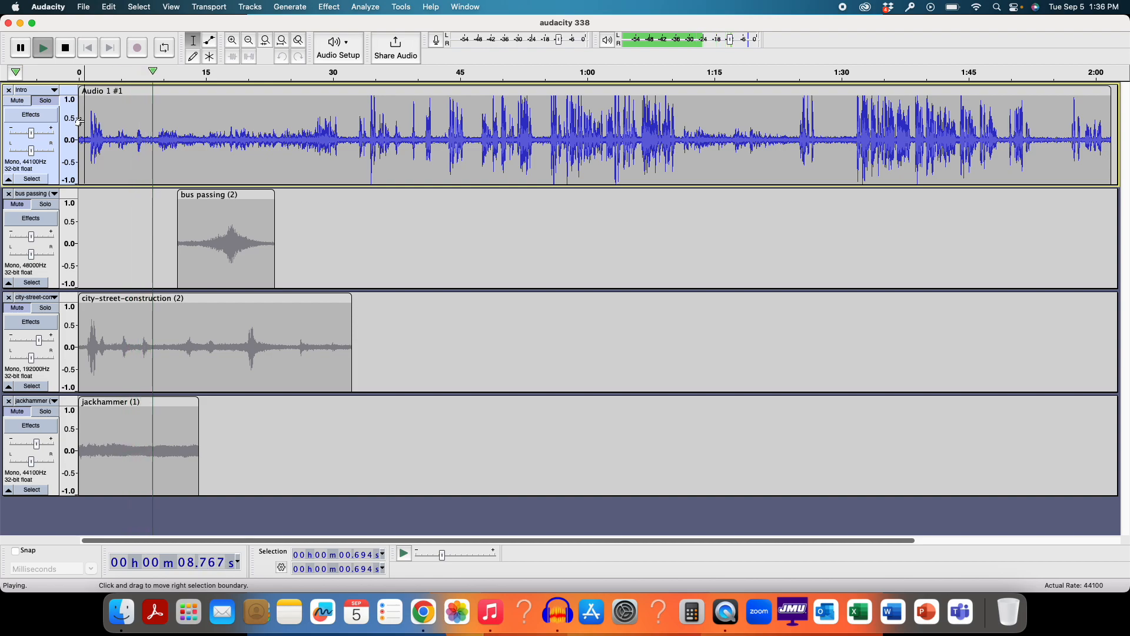
key(space)
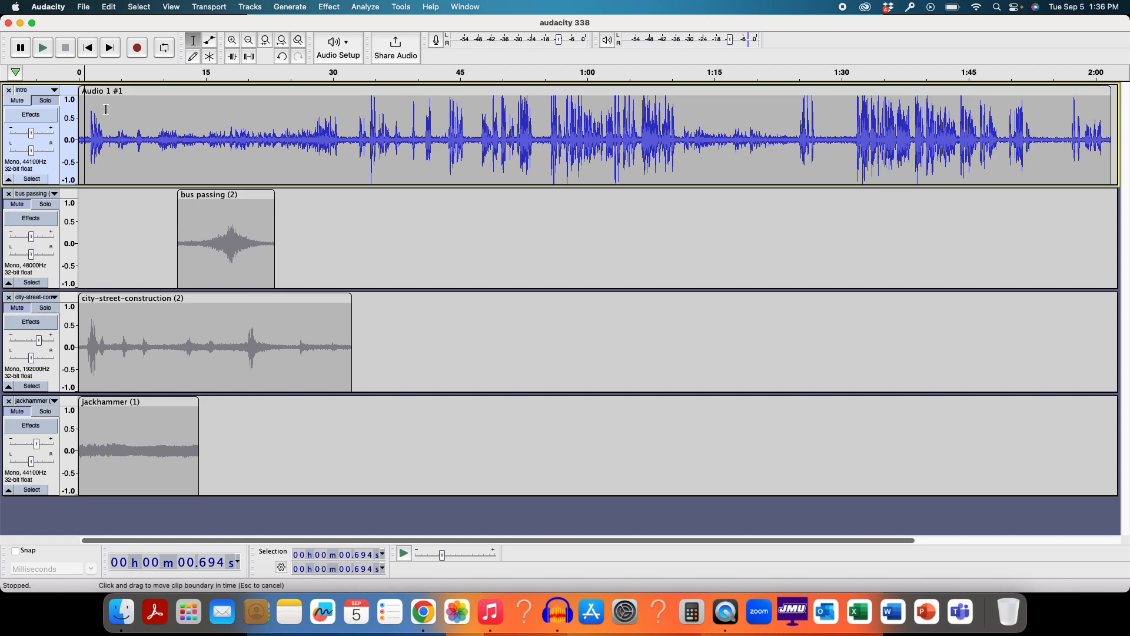
Delete everything after 8.403 seconds in the intro clip and play the remaining clip from 0.625 seconds.
click(150, 133)
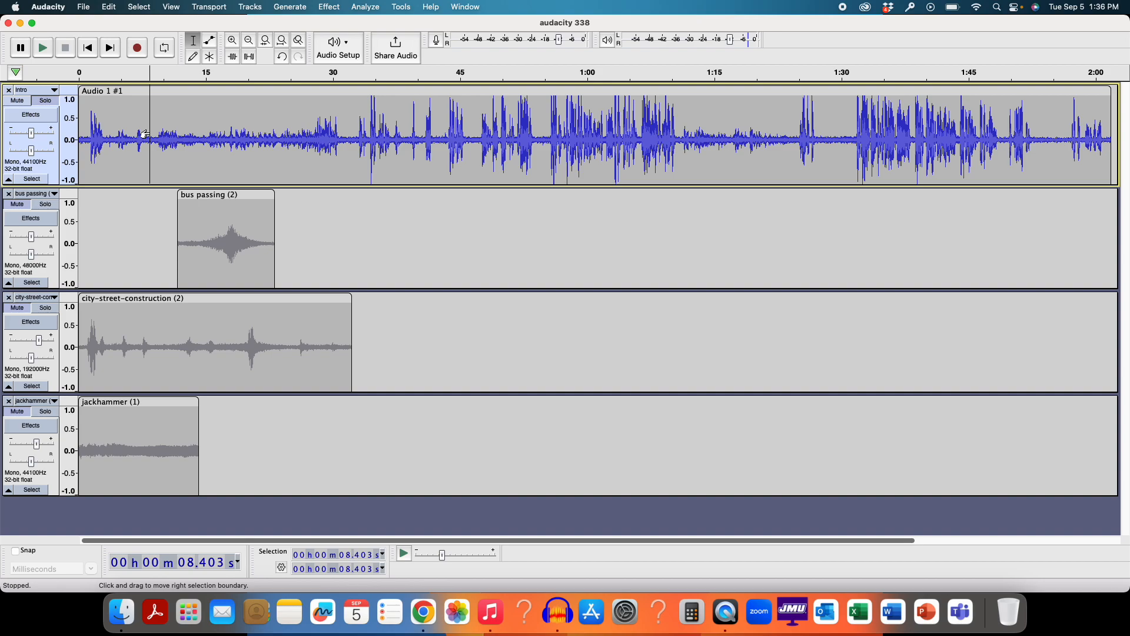
drag(145, 135, 931, 145)
key(BackSpace)
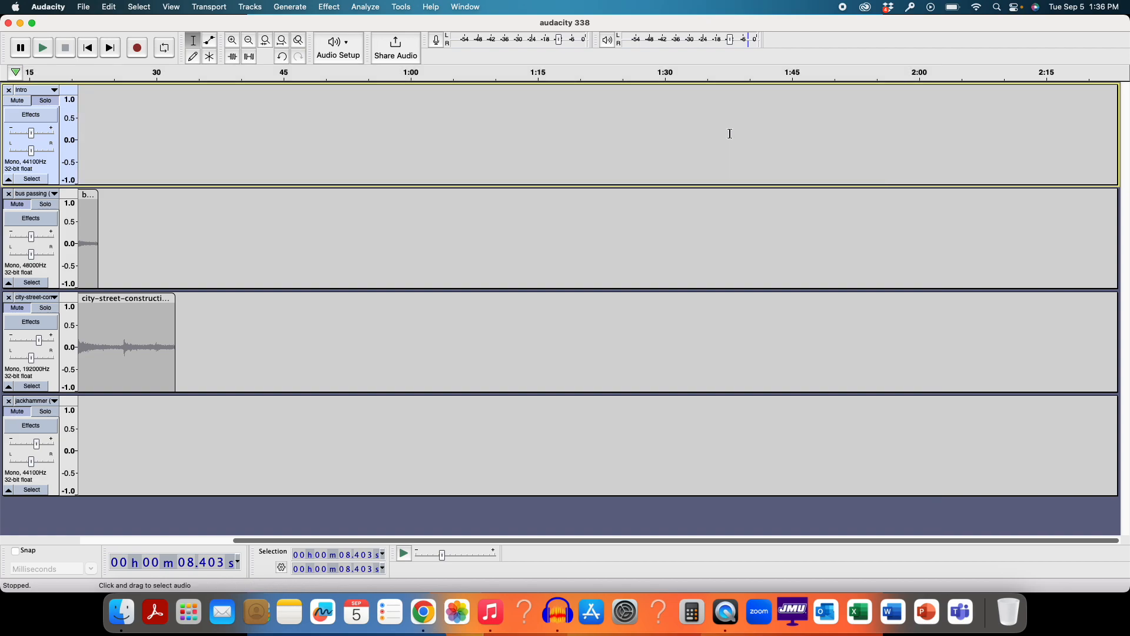
scroll(714, 138, left, 5)
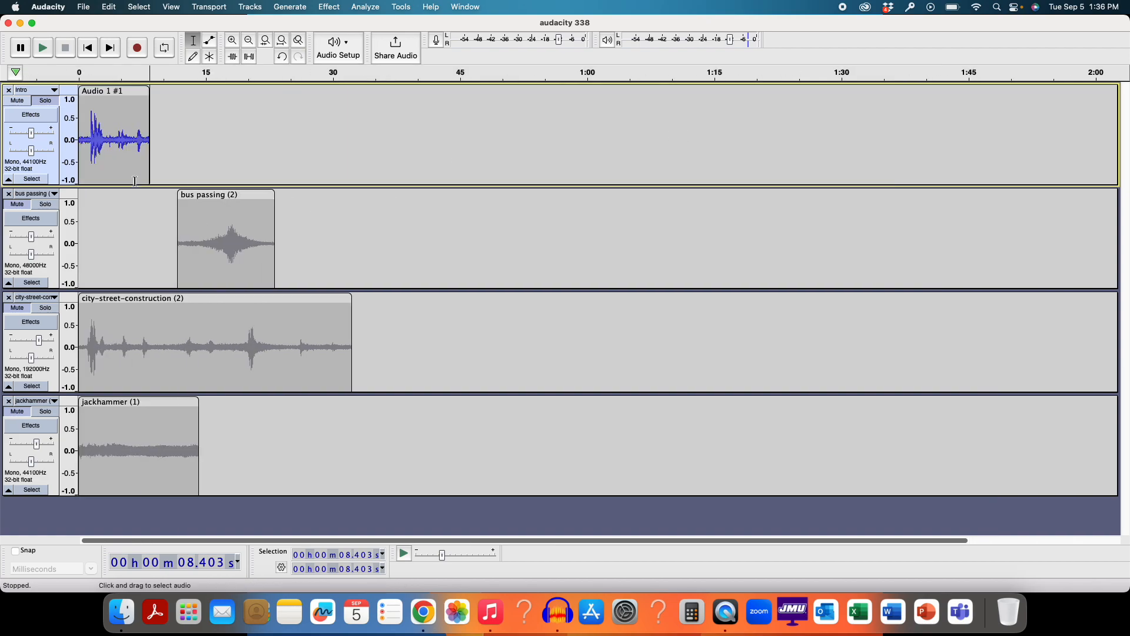
click(84, 129)
key(space)
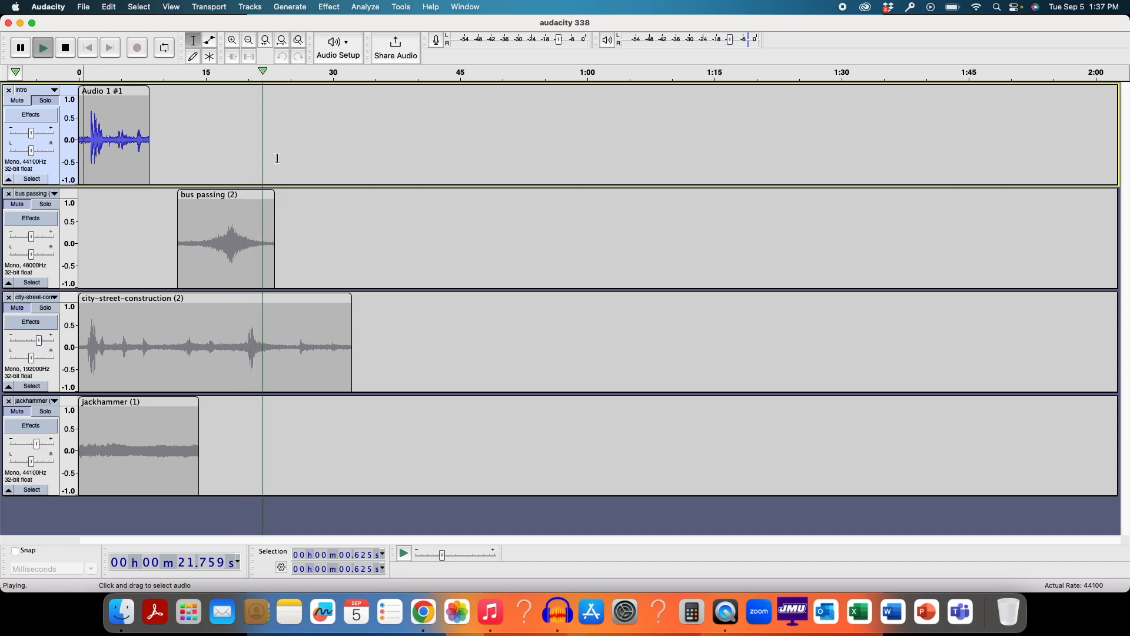
key(space)
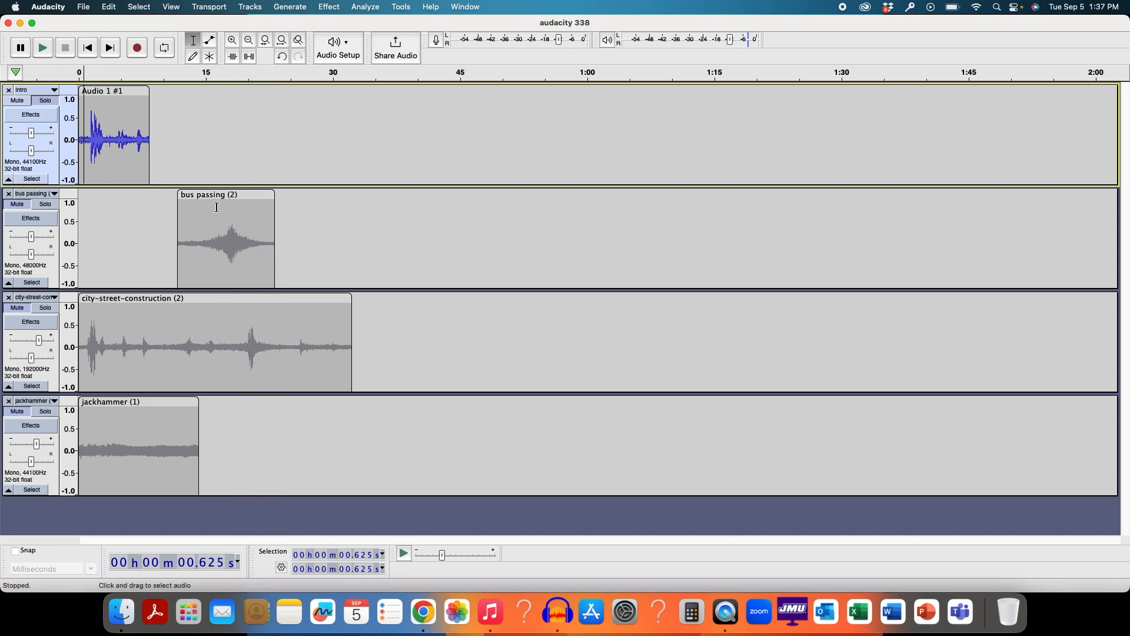
Unsolo the intro, start jackhammer at the intro's end, construction at about 14 seconds and bus passing at about 24.5 seconds, and play the arrangement.
click(47, 101)
drag(196, 195, 307, 203)
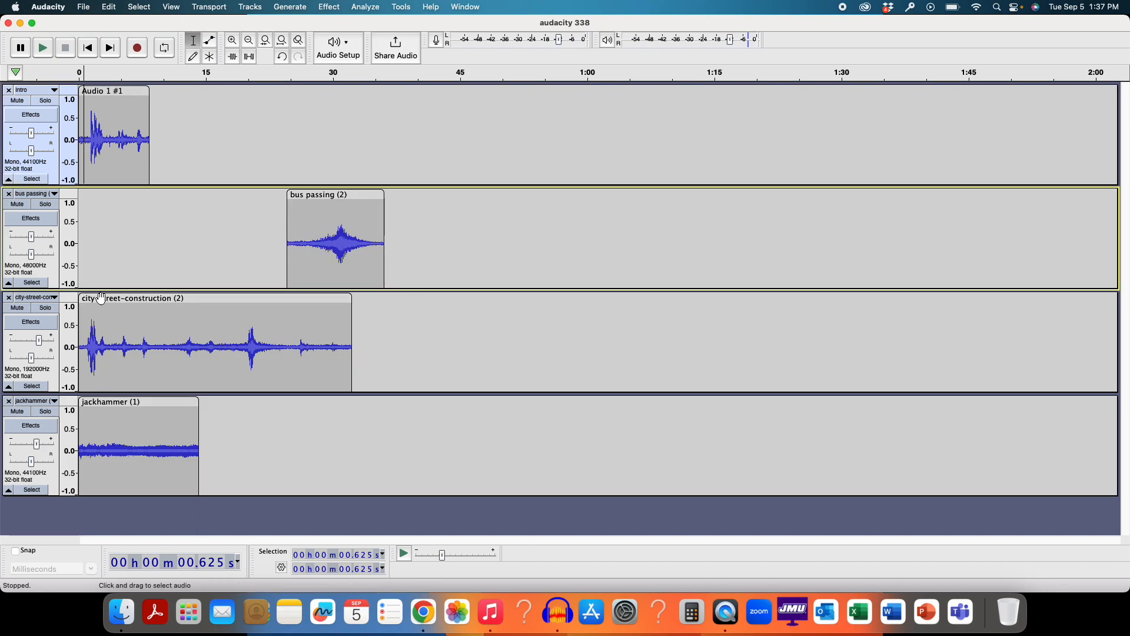
drag(97, 295, 217, 288)
drag(102, 403, 169, 389)
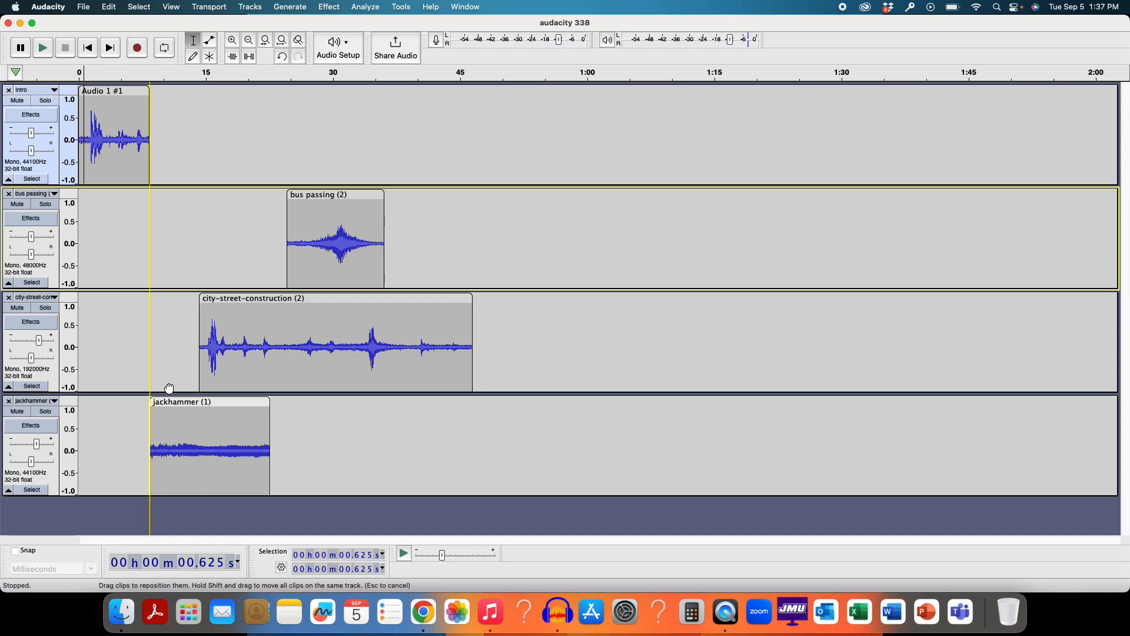
drag(169, 388, 168, 389)
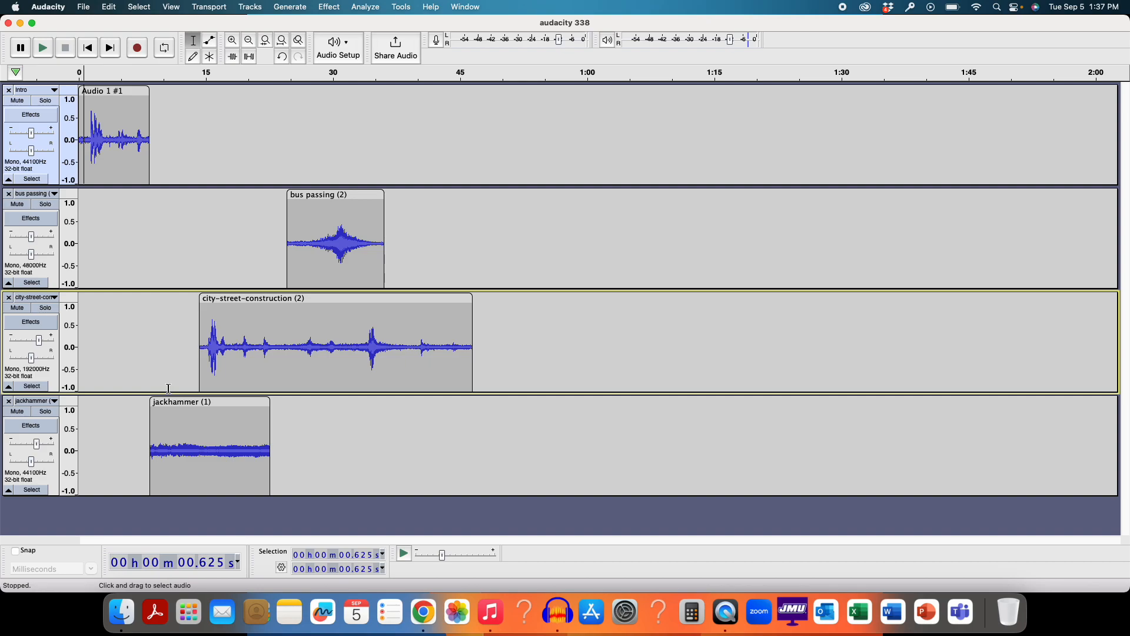
key(space)
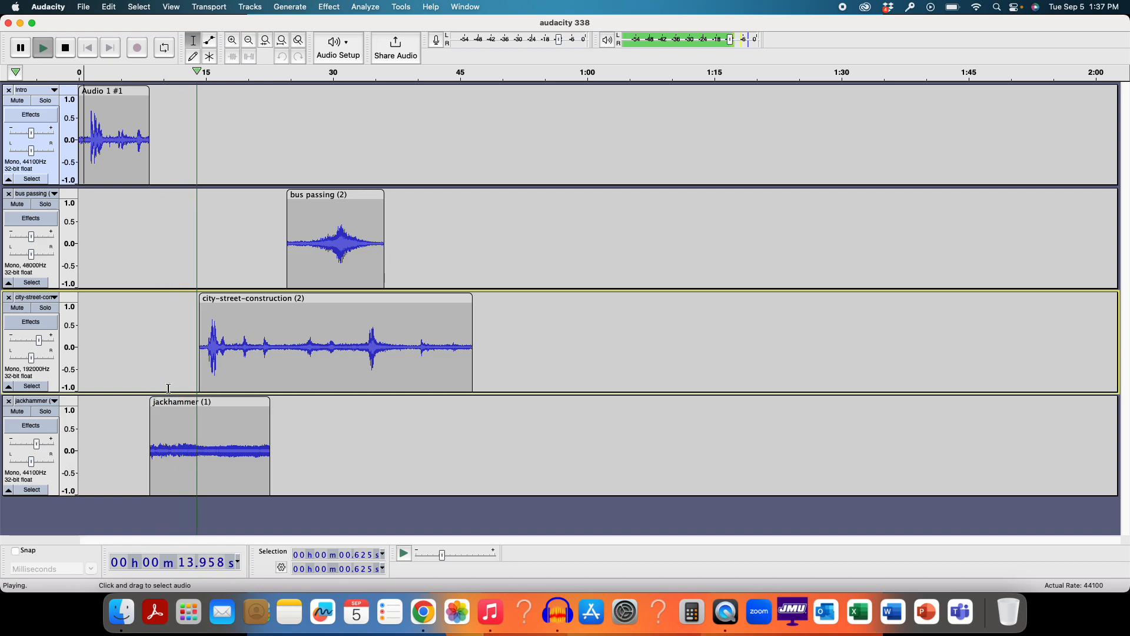
key(space)
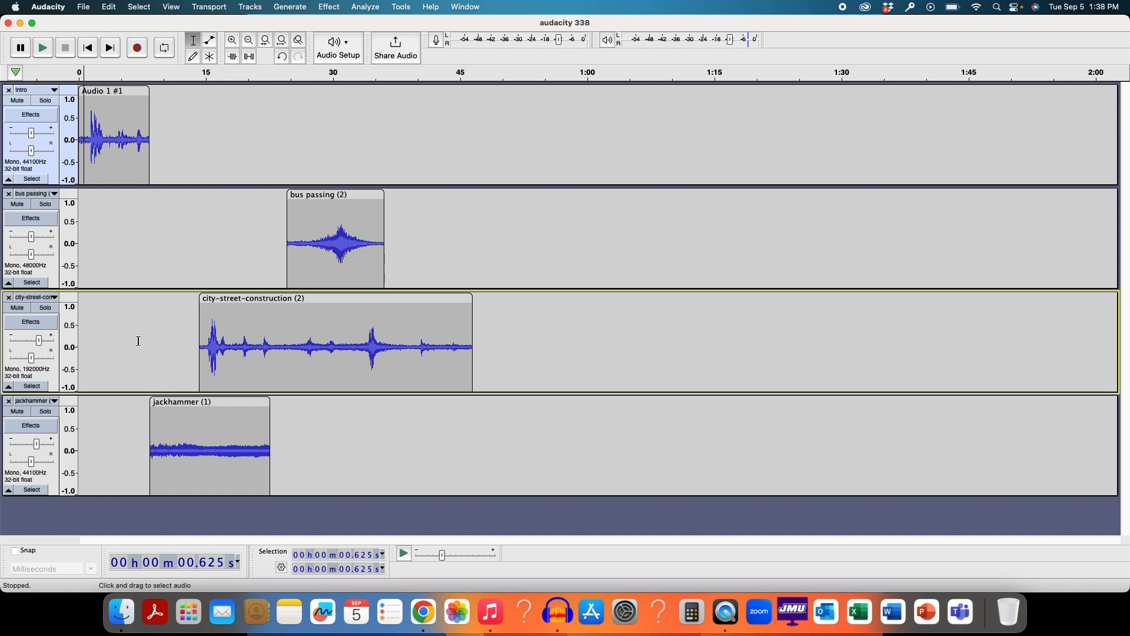
Move the city-street-construction clip to start at 0 seconds and play the project from 0.625 seconds.
drag(224, 297, 106, 290)
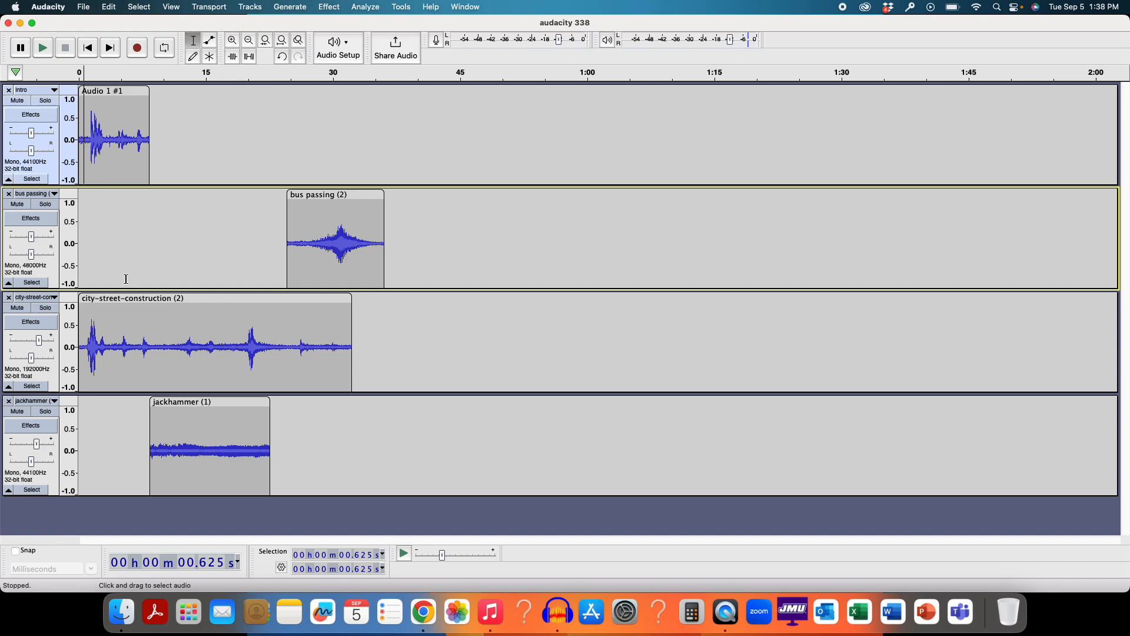
drag(126, 279, 79, 193)
key(space)
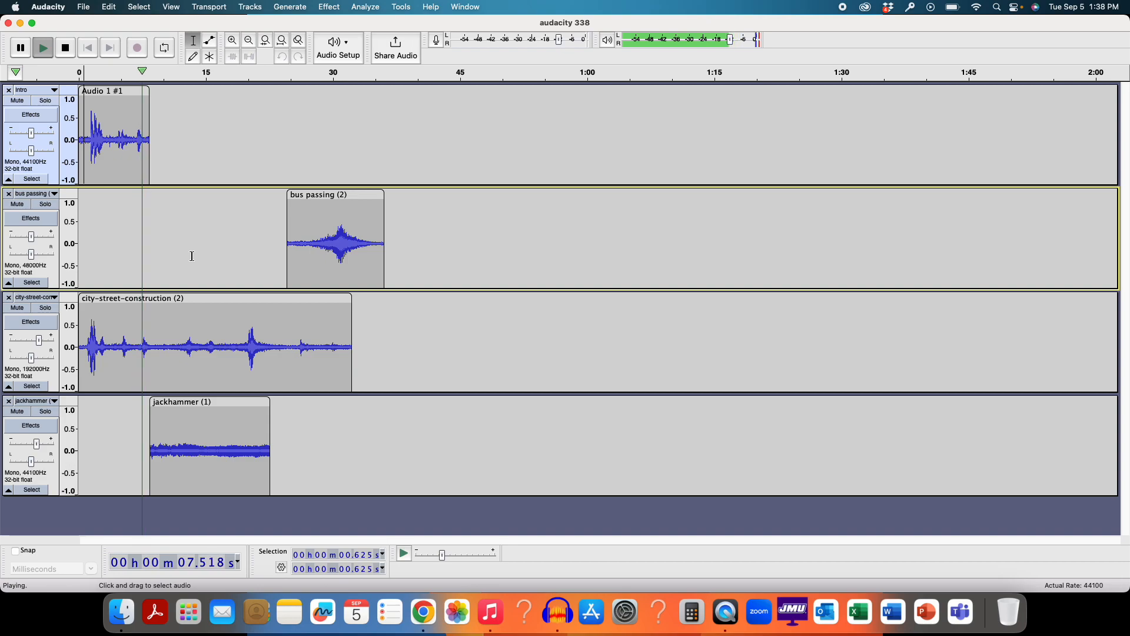
key(space)
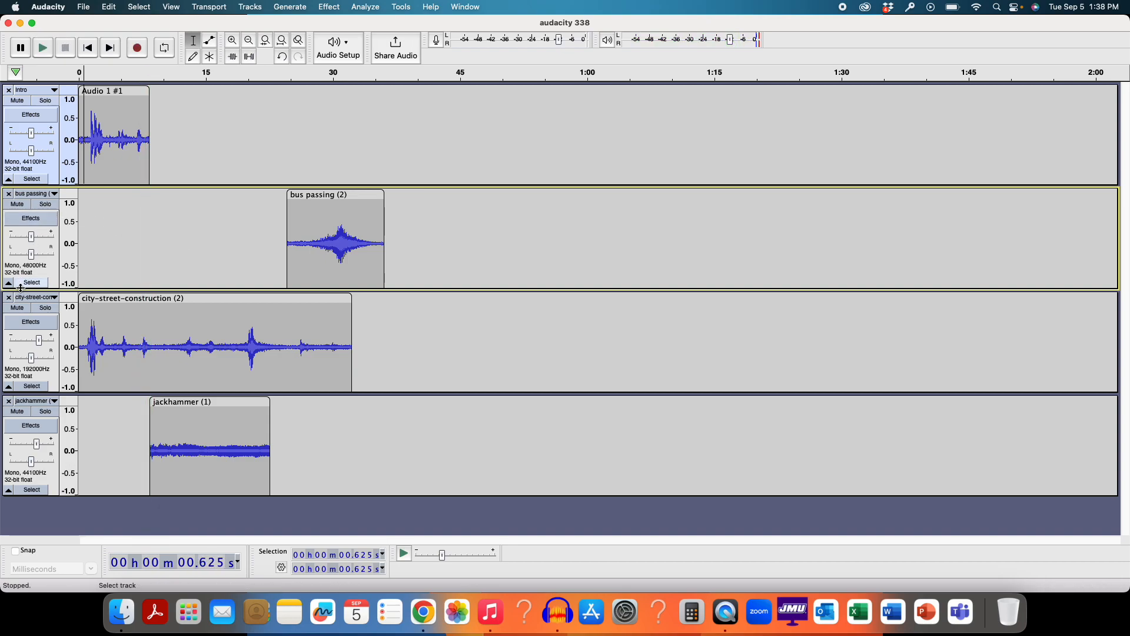
Solo the city-street-construction track, mark its quiet stretch and opening peak in turn, and play it from 19.584 seconds.
click(45, 308)
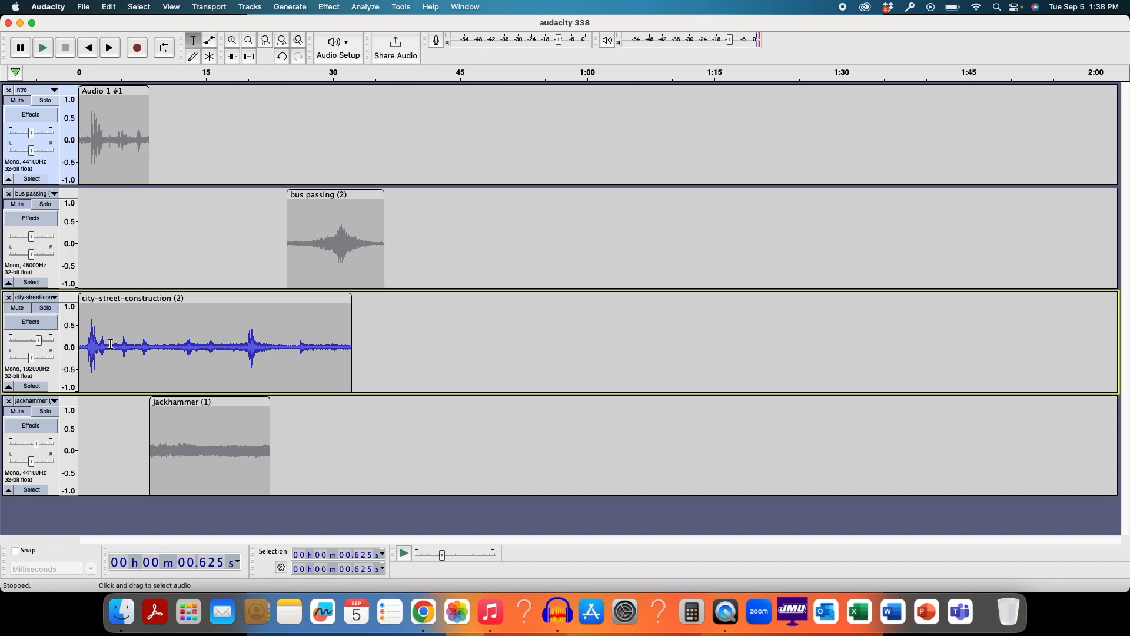
drag(150, 341, 180, 341)
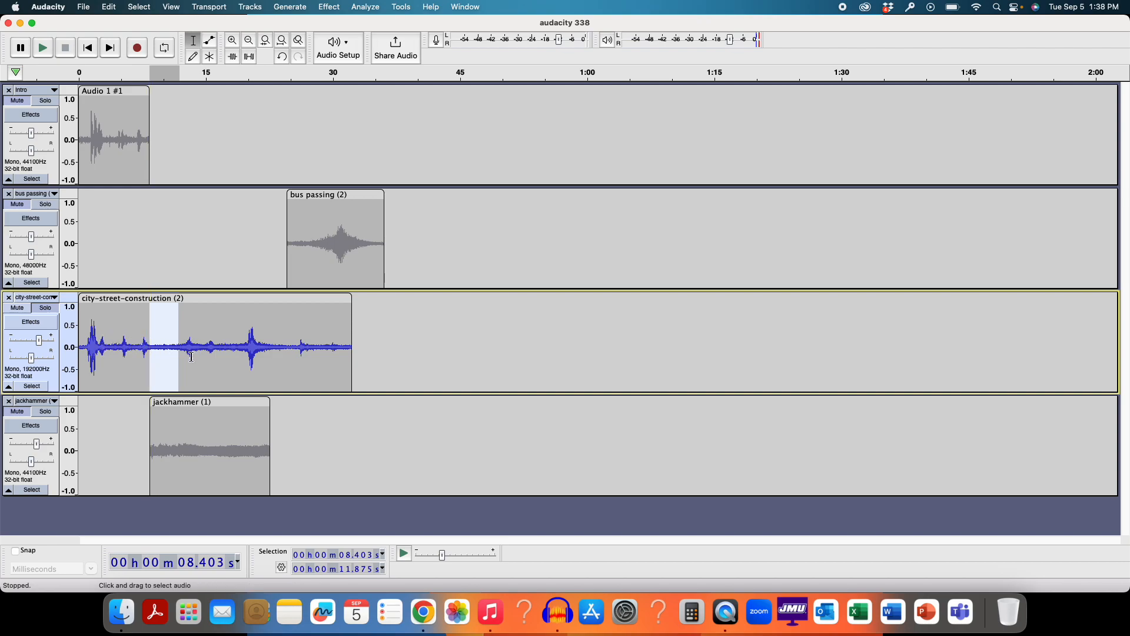
drag(87, 341, 101, 341)
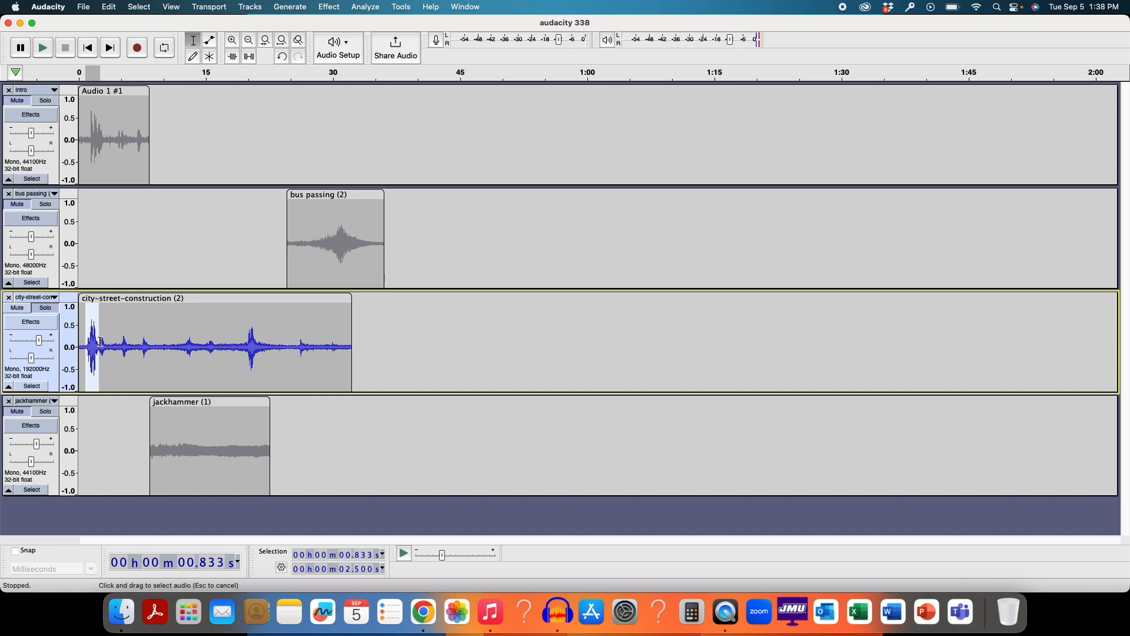
click(244, 345)
key(space)
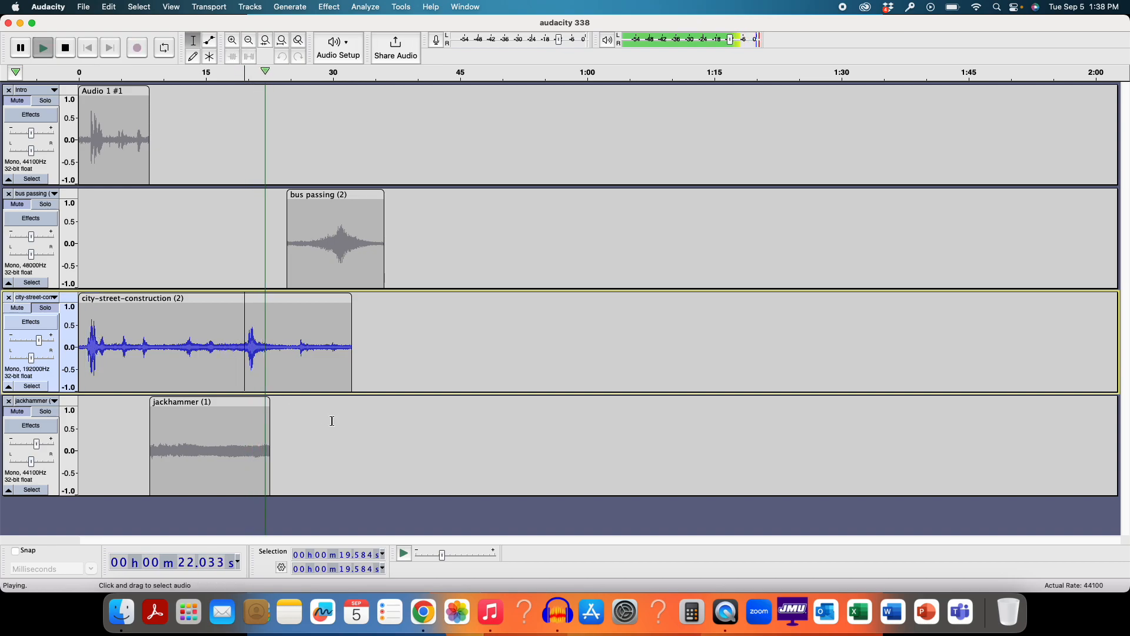
key(space)
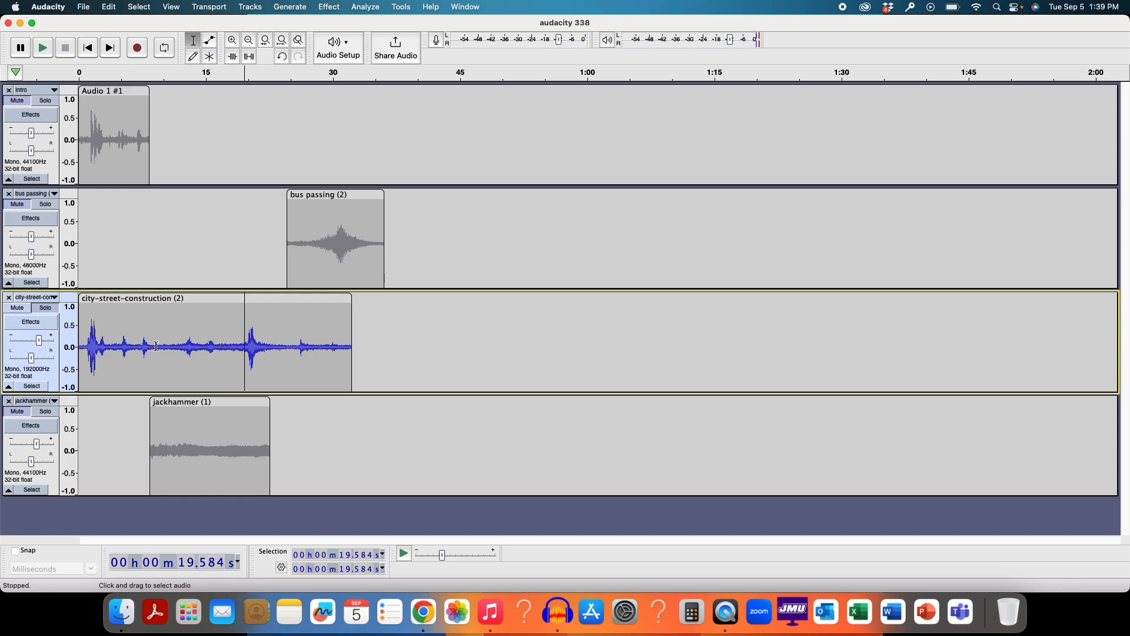
Delete the part of the city-street-construction clip from 0 to 8.403 seconds.
drag(157, 347, 135, 346)
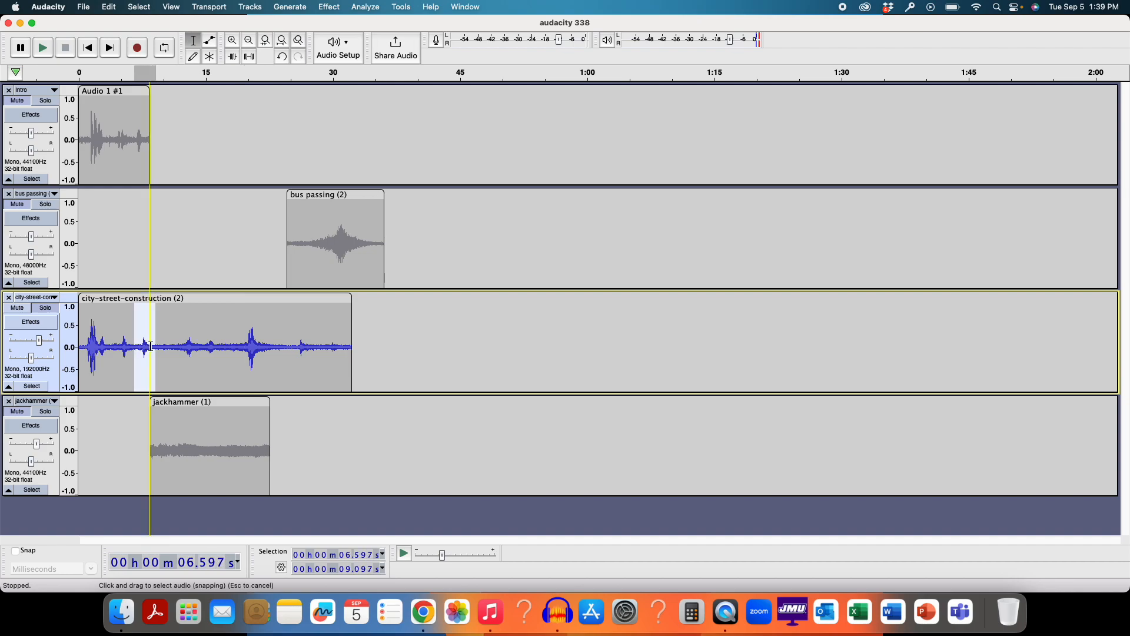
click(151, 346)
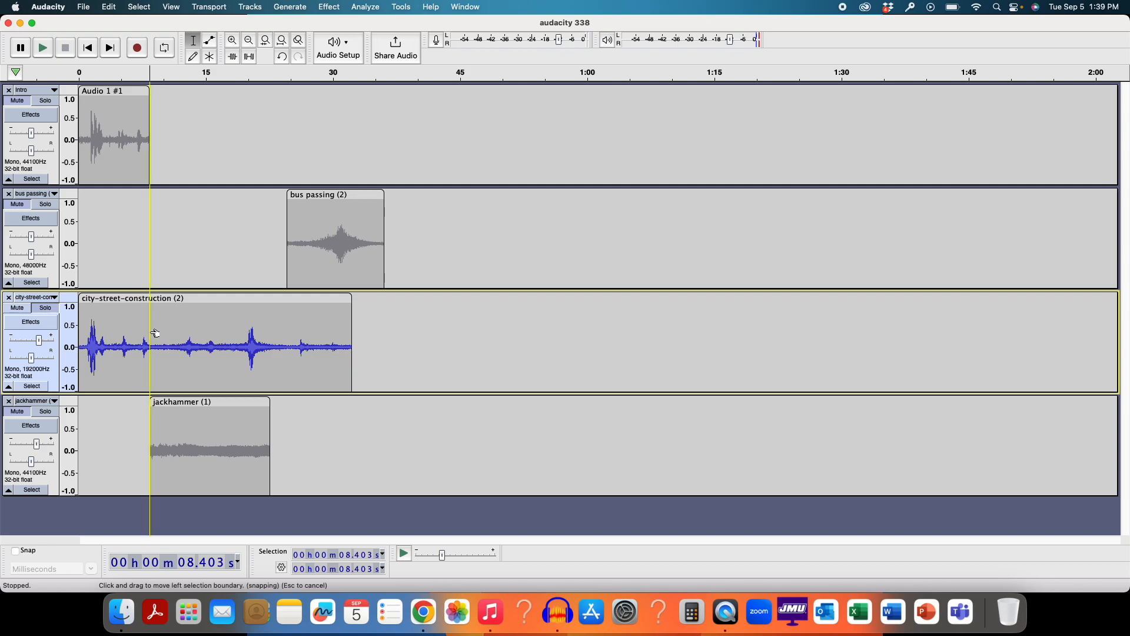
drag(150, 333, 85, 336)
key(Delete)
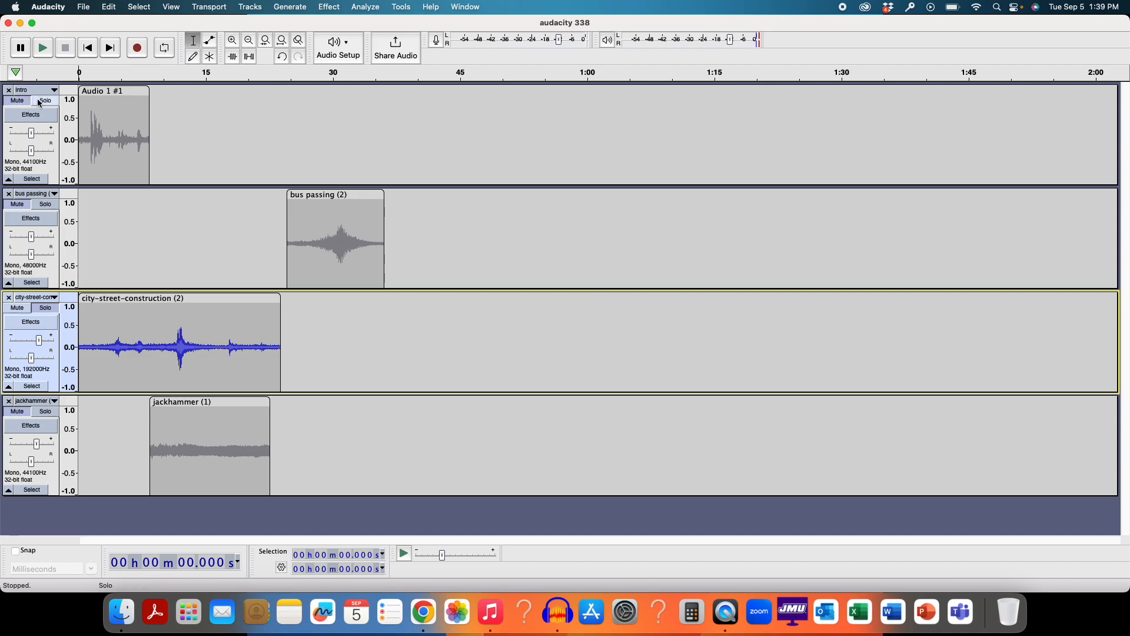
Unmute the intro track and lower the city-street-construction track's gain to -8 dB while the project plays.
click(57, 117)
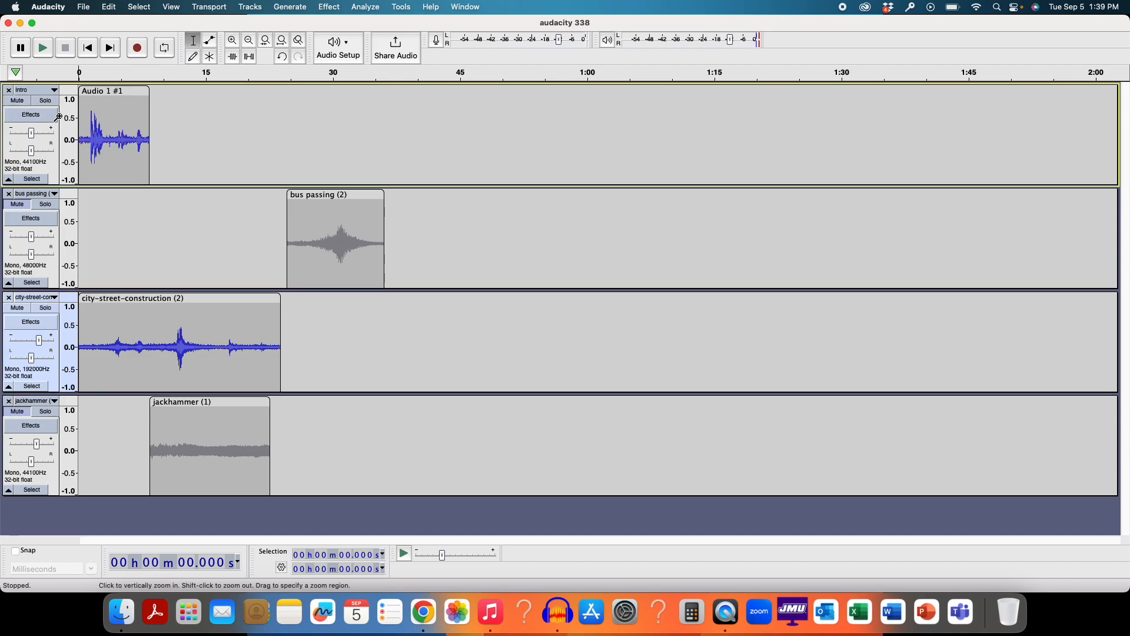
key(space)
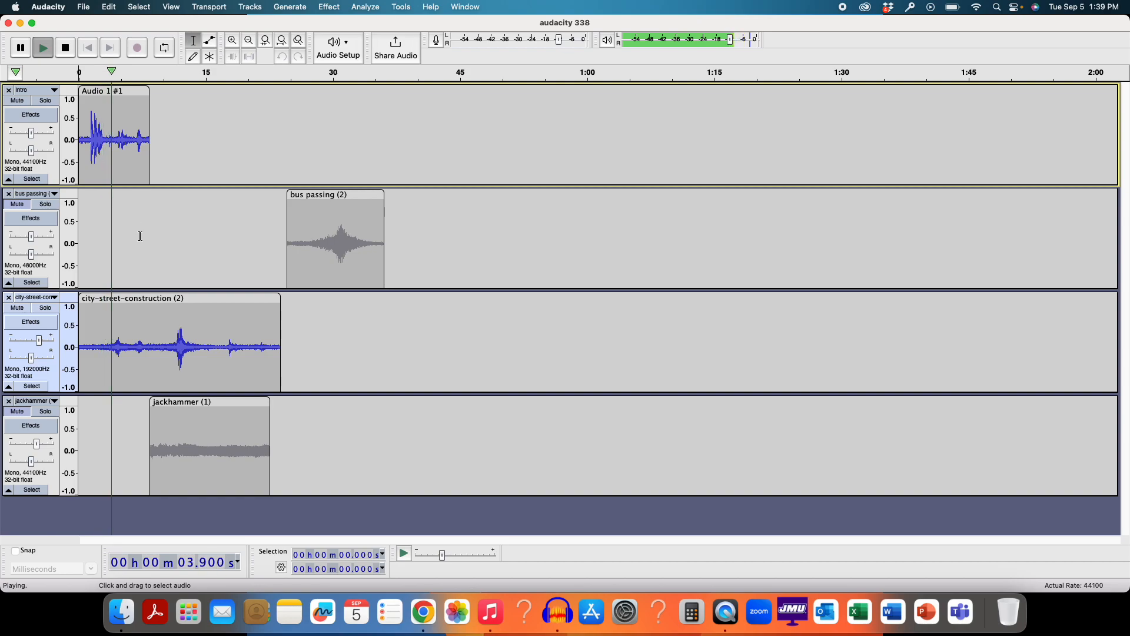
drag(39, 340, 15, 347)
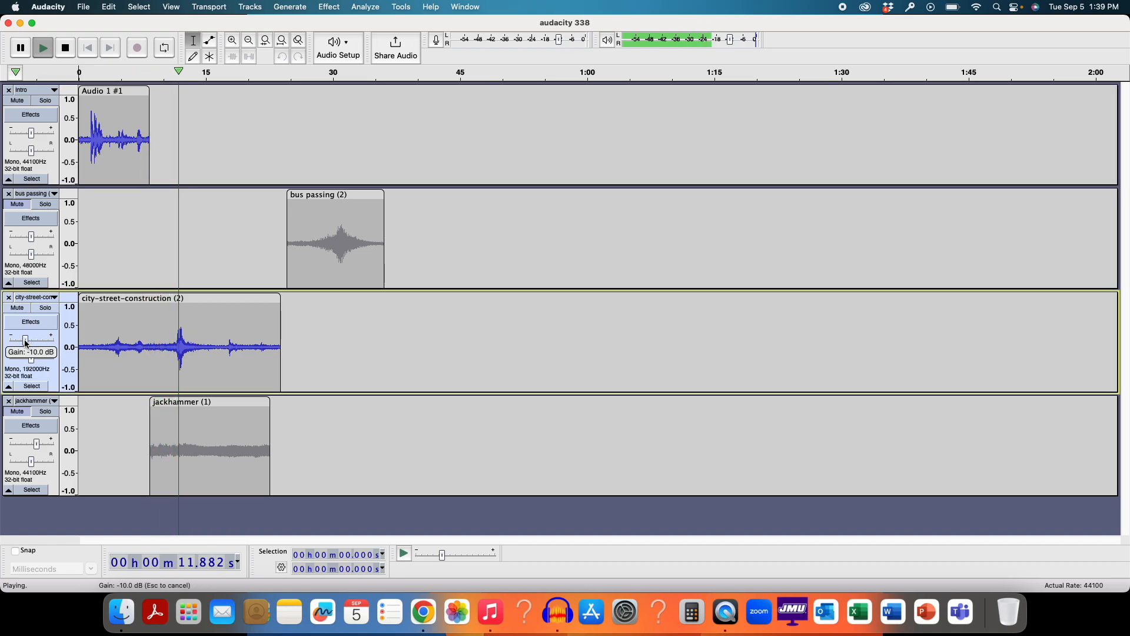
drag(25, 340, 29, 340)
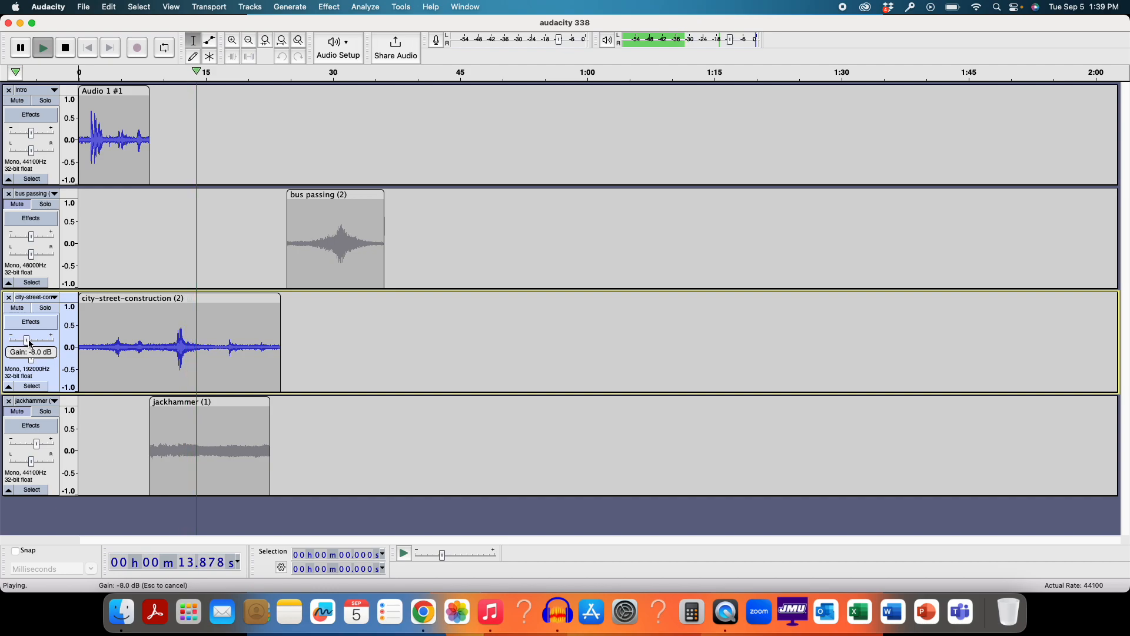
Raise the intro track's gain and replay the intro with the construction sound from the start.
drag(32, 133, 48, 136)
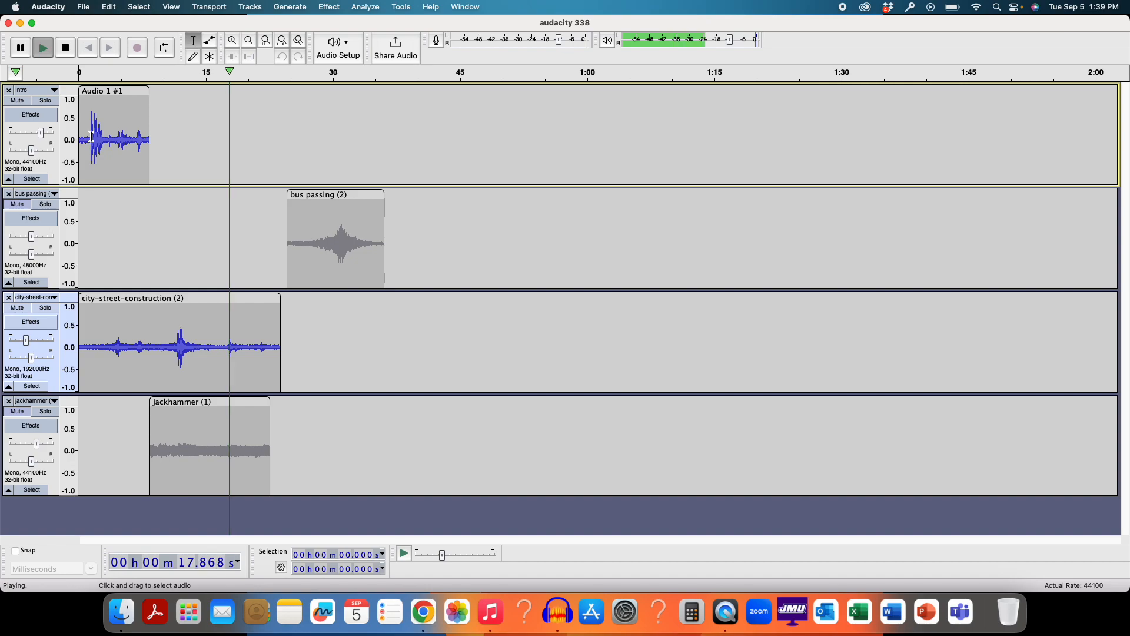
key(space)
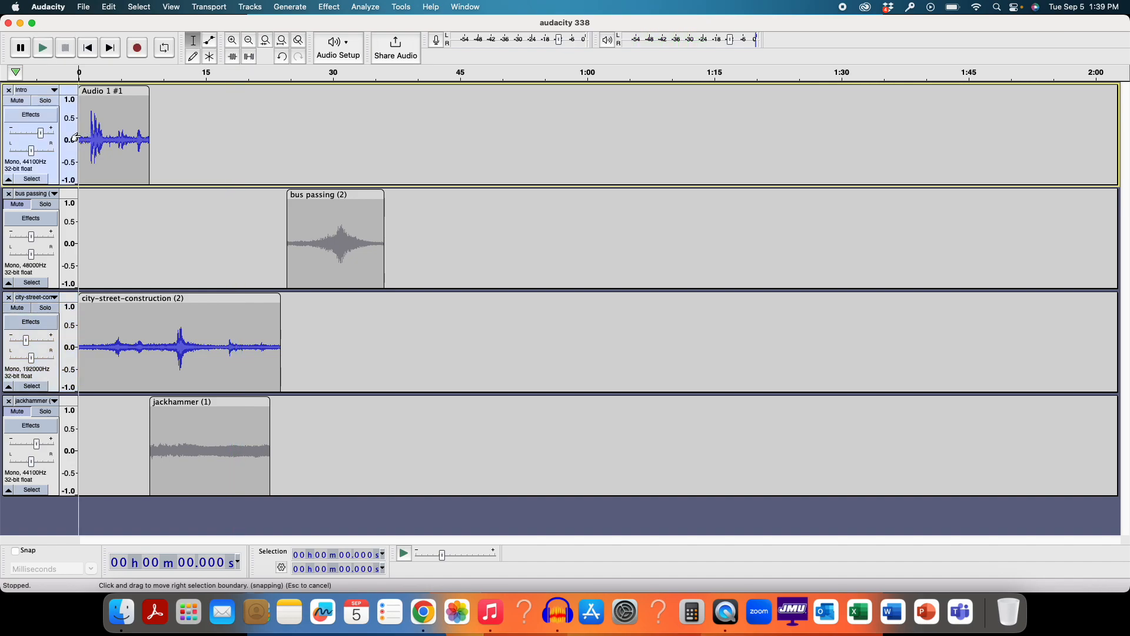
key(space)
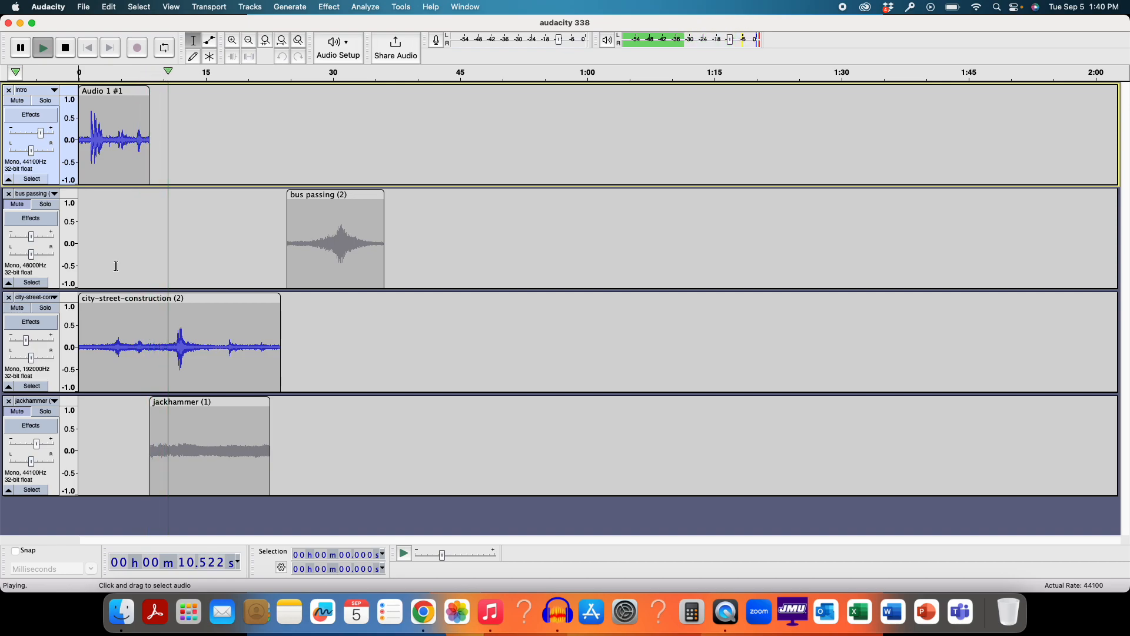
key(space)
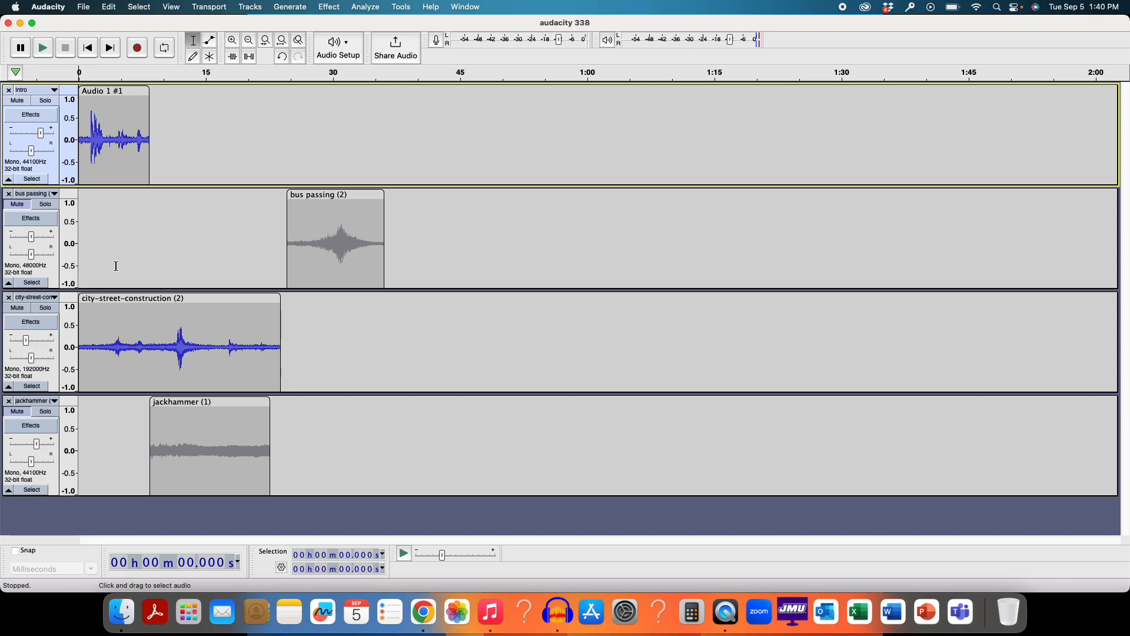
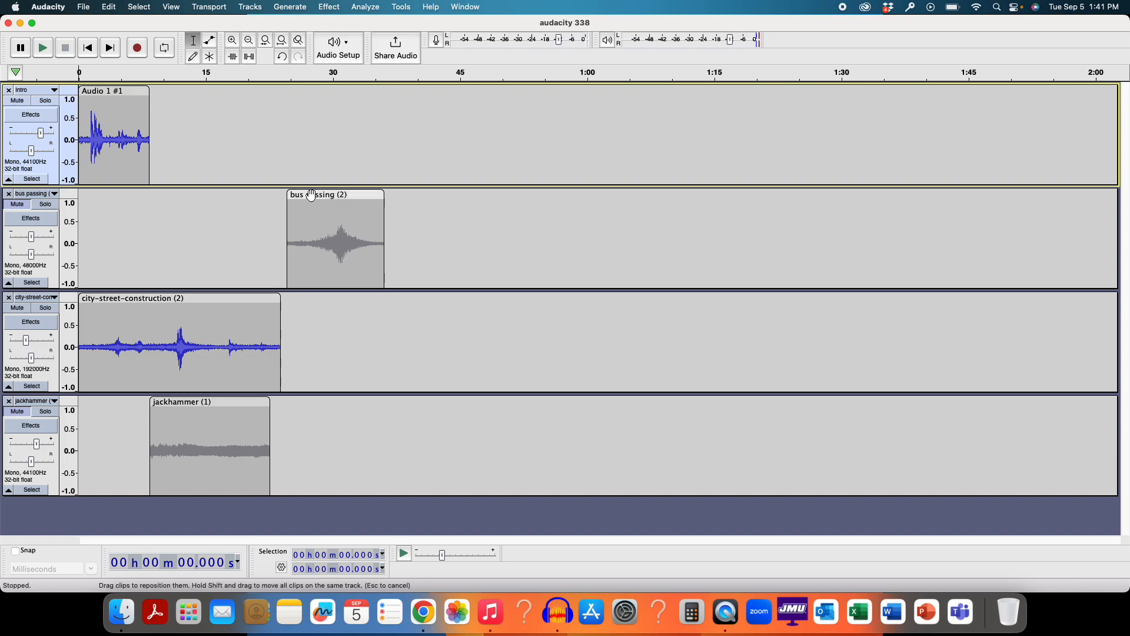
Unmute the bus passing and jackhammer tracks and play the full arrangement from the start.
mouse_move(203, 404)
mouse_down()
mouse_move(169, 405)
mouse_move(202, 398)
mouse_up()
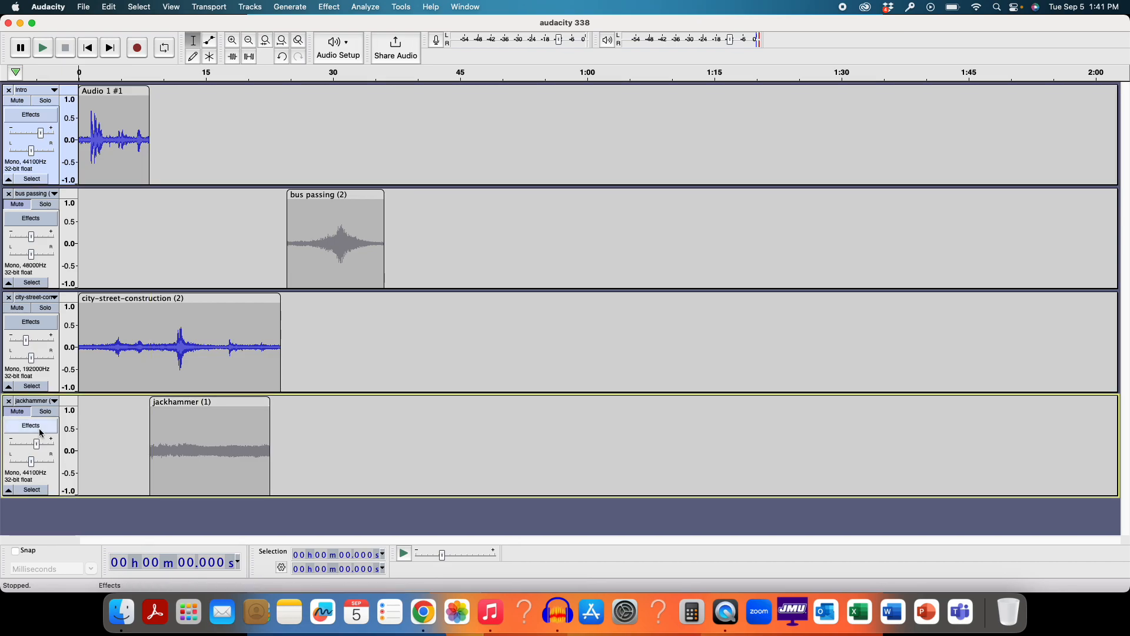
click(23, 210)
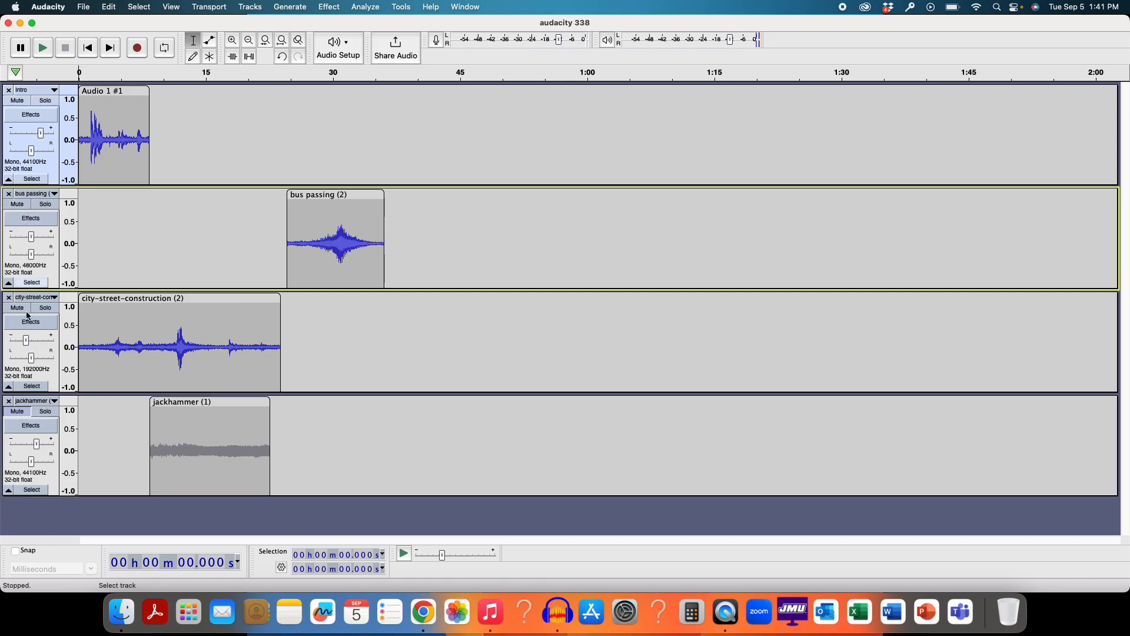
click(20, 413)
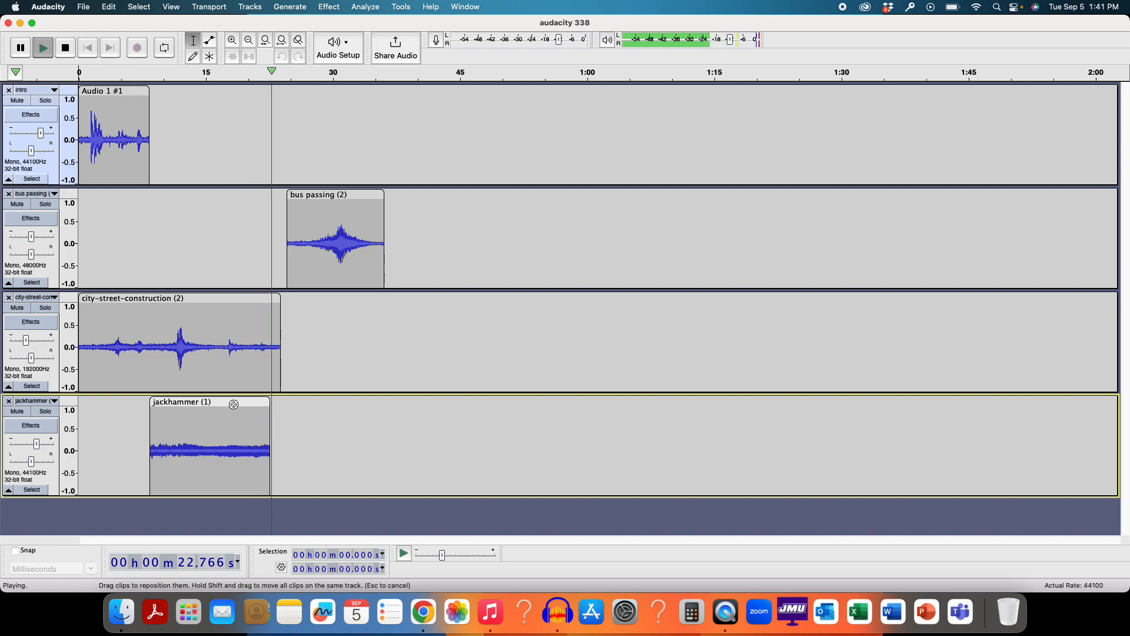
key(space)
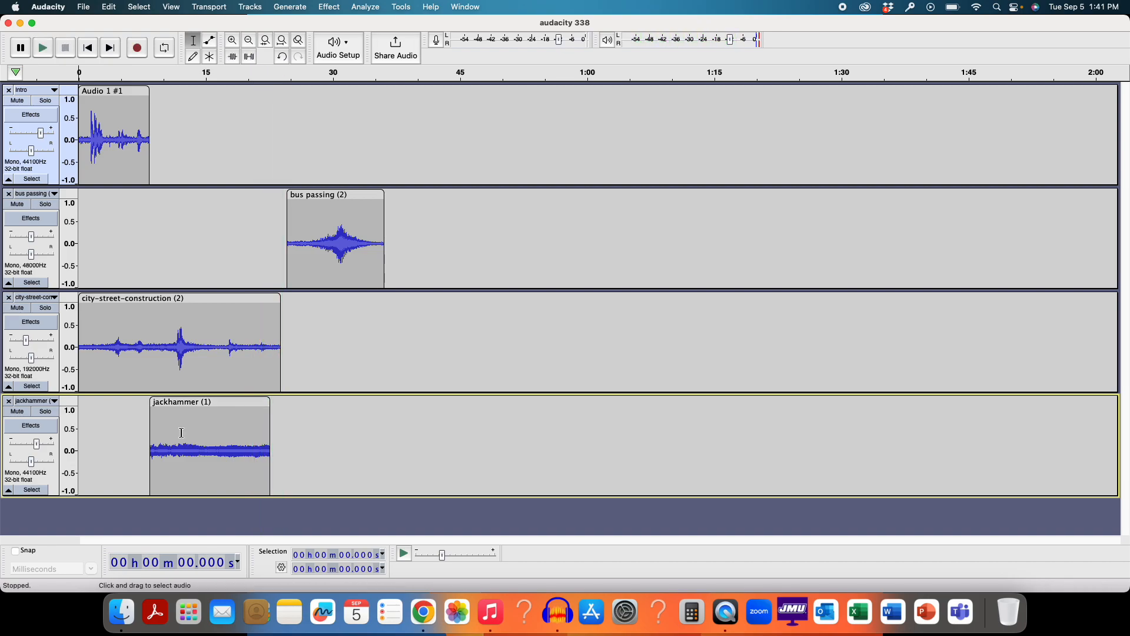
Split the jackhammer clip at 11.042 seconds and move its second part to start at about 13.5 seconds.
click(179, 433)
click(157, 429)
click(170, 430)
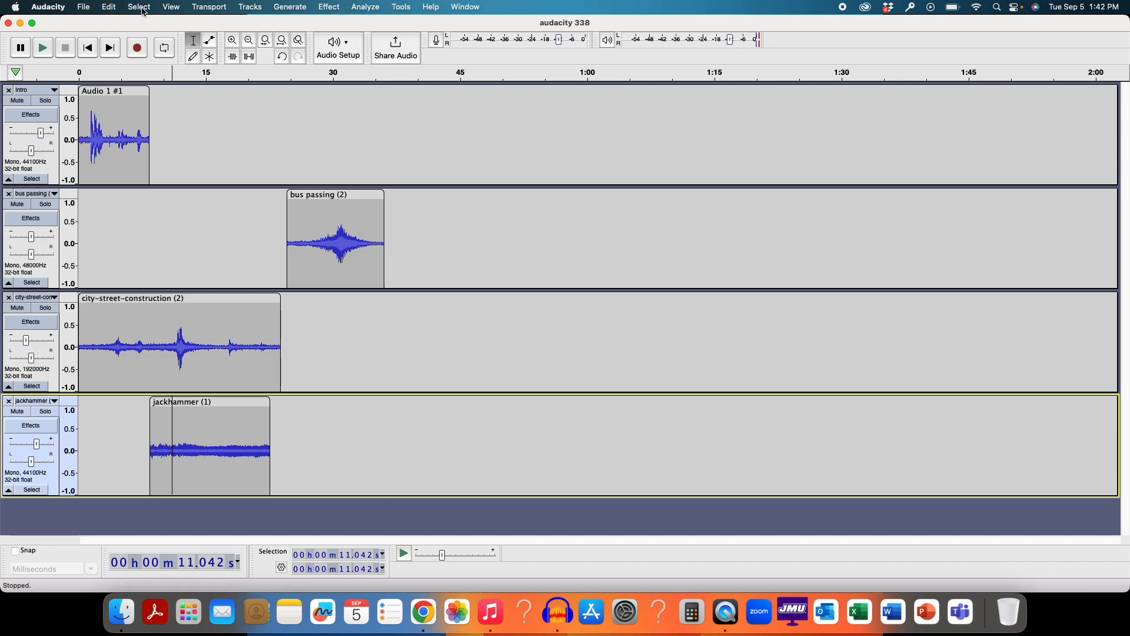
click(111, 8)
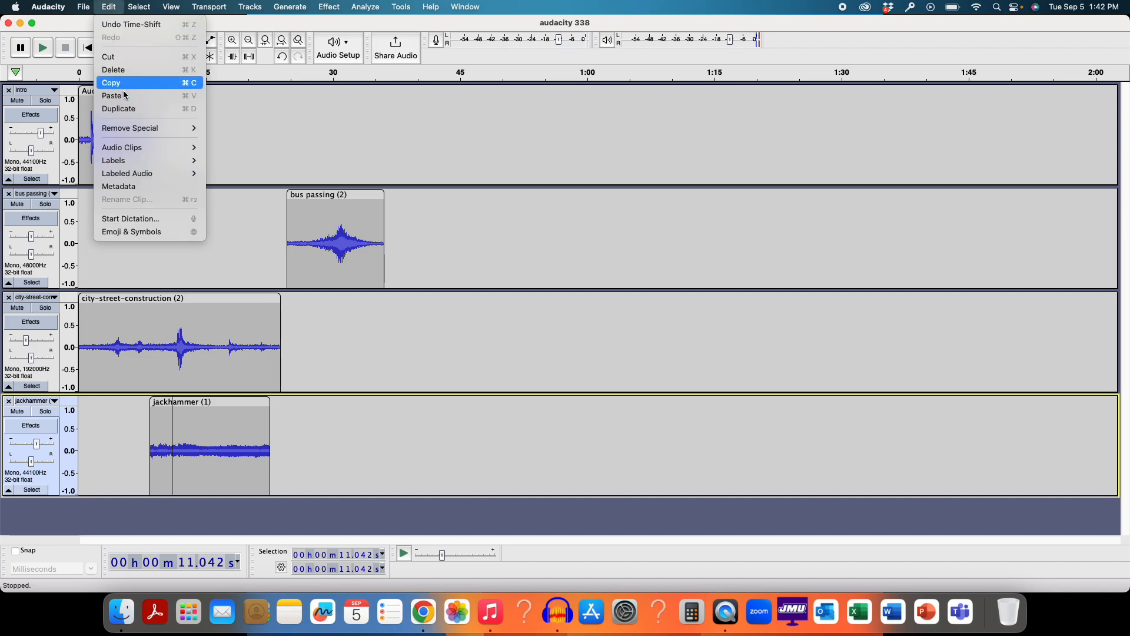
mouse_move(179, 150)
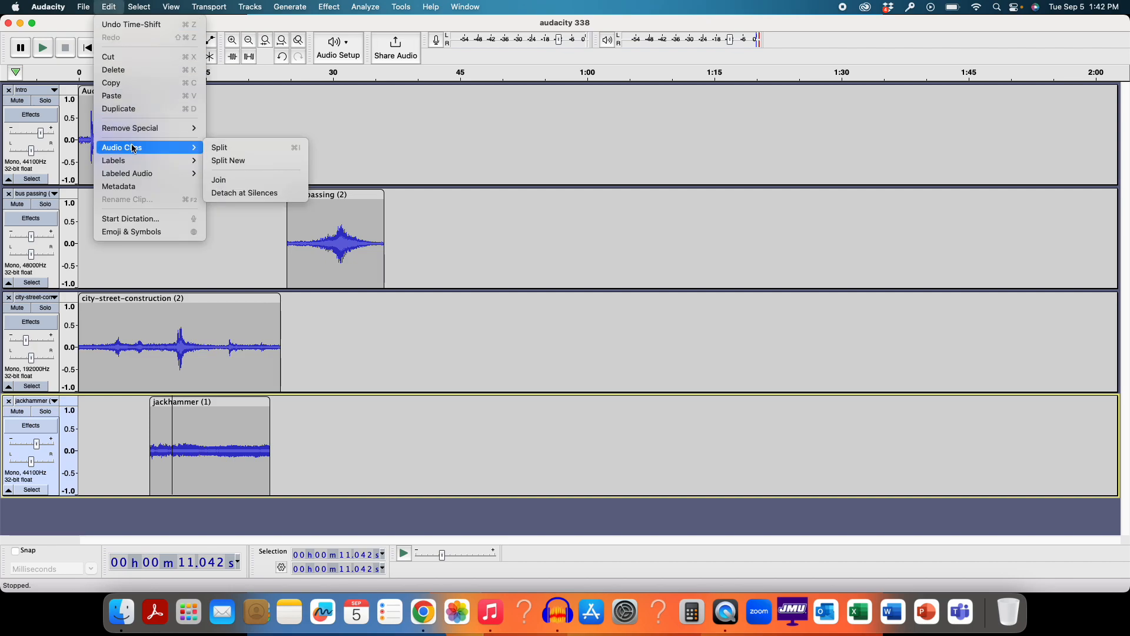
click(223, 148)
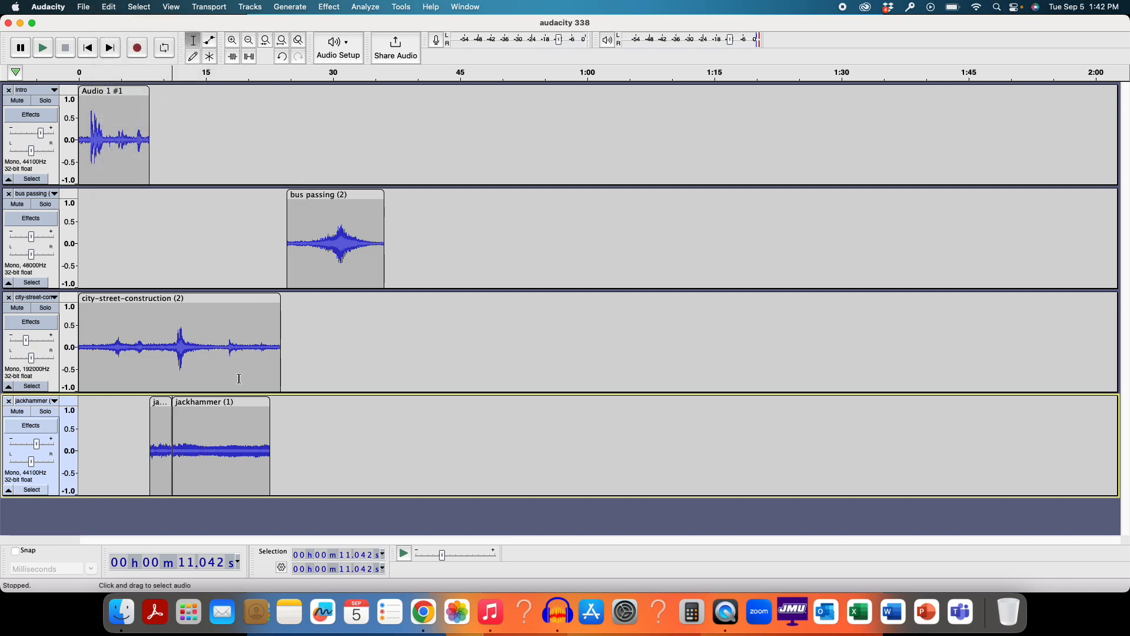
drag(204, 401, 224, 396)
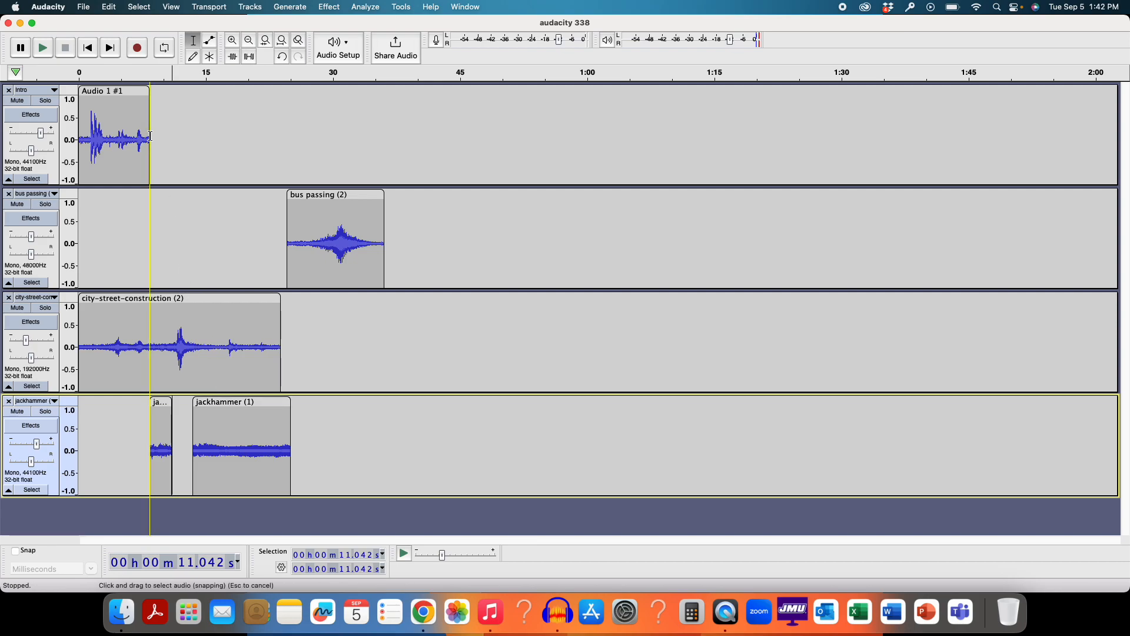
Play the split jackhammer arrangement and move the bus passing clip earlier, with its beginning extended to start at about 6.6 seconds.
click(119, 76)
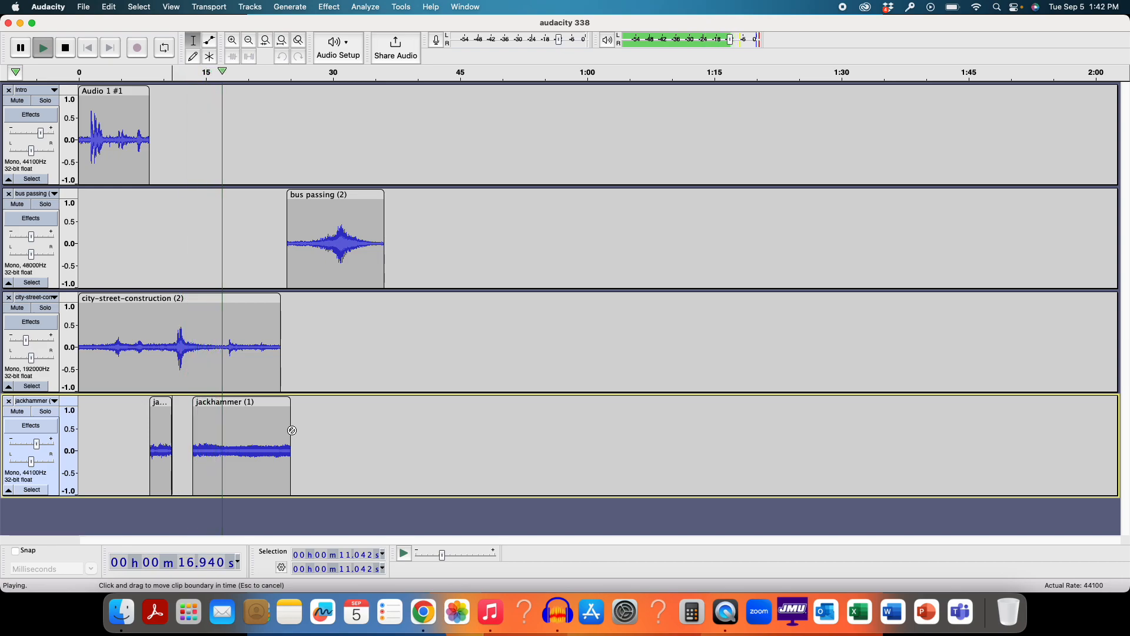
key(space)
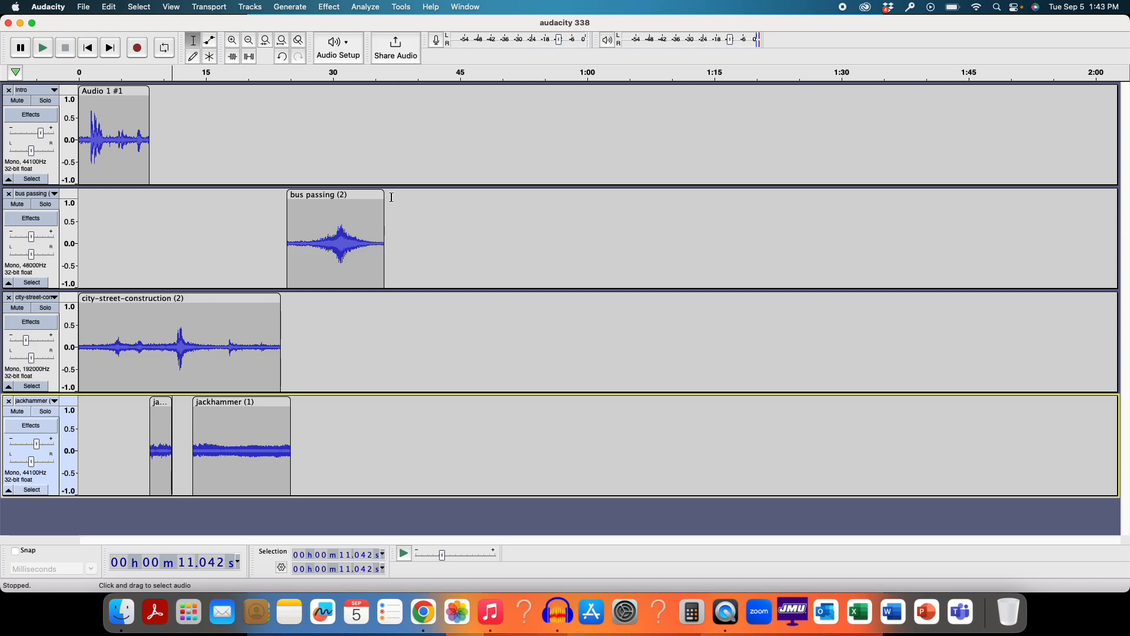
drag(302, 193, 169, 210)
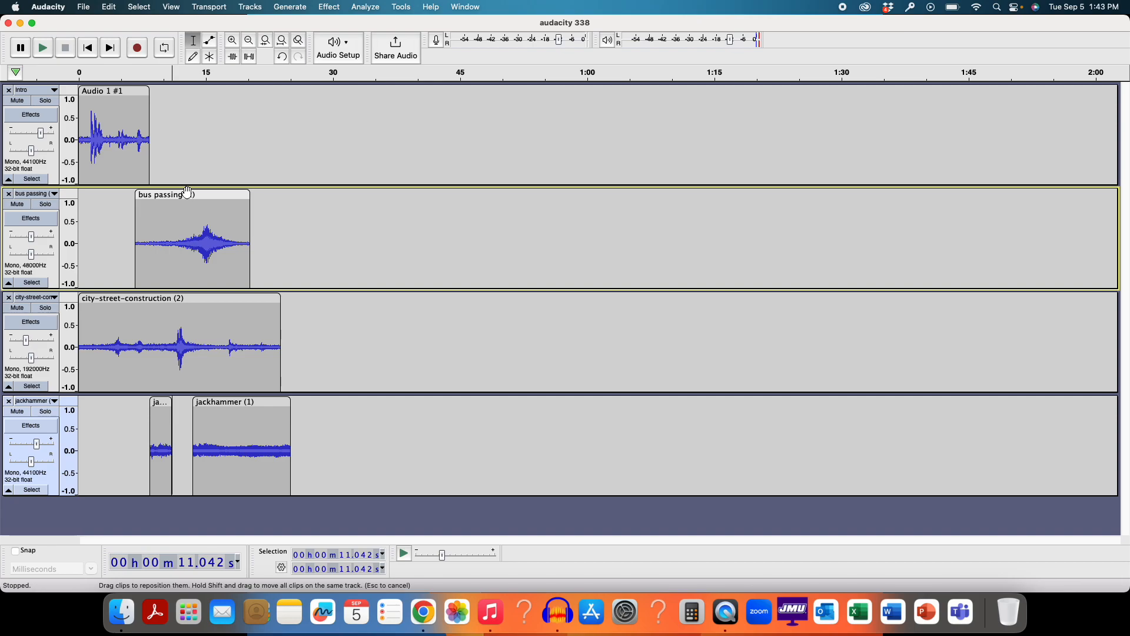
Save the project as audacity 338.aup3 in the Sounds folder, replacing the existing file.
click(83, 7)
mouse_move(97, 83)
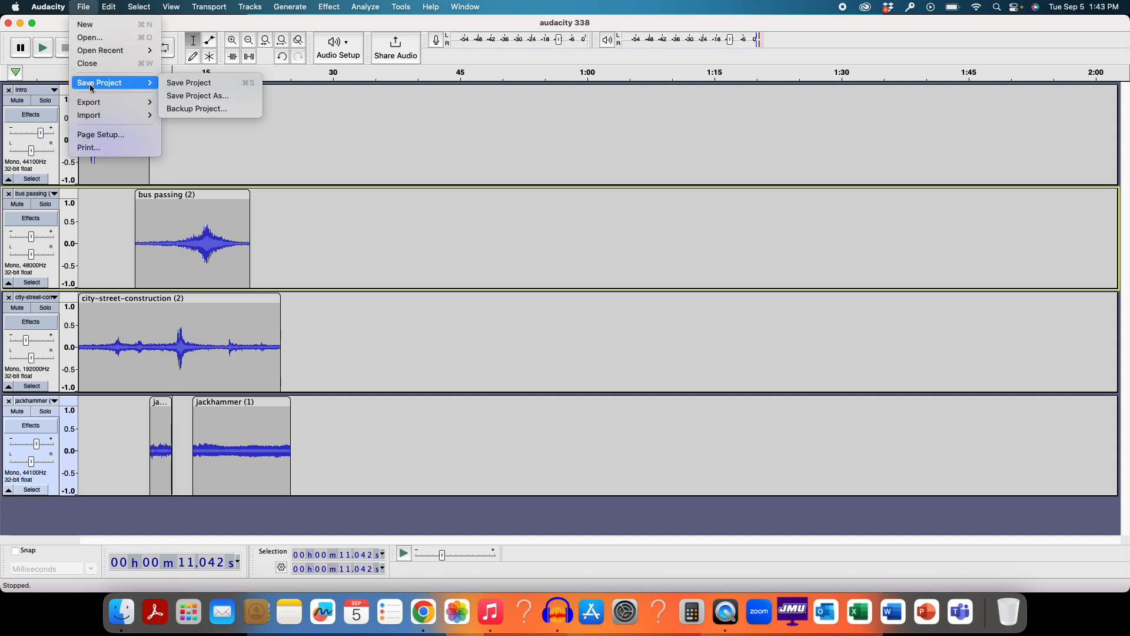
click(184, 96)
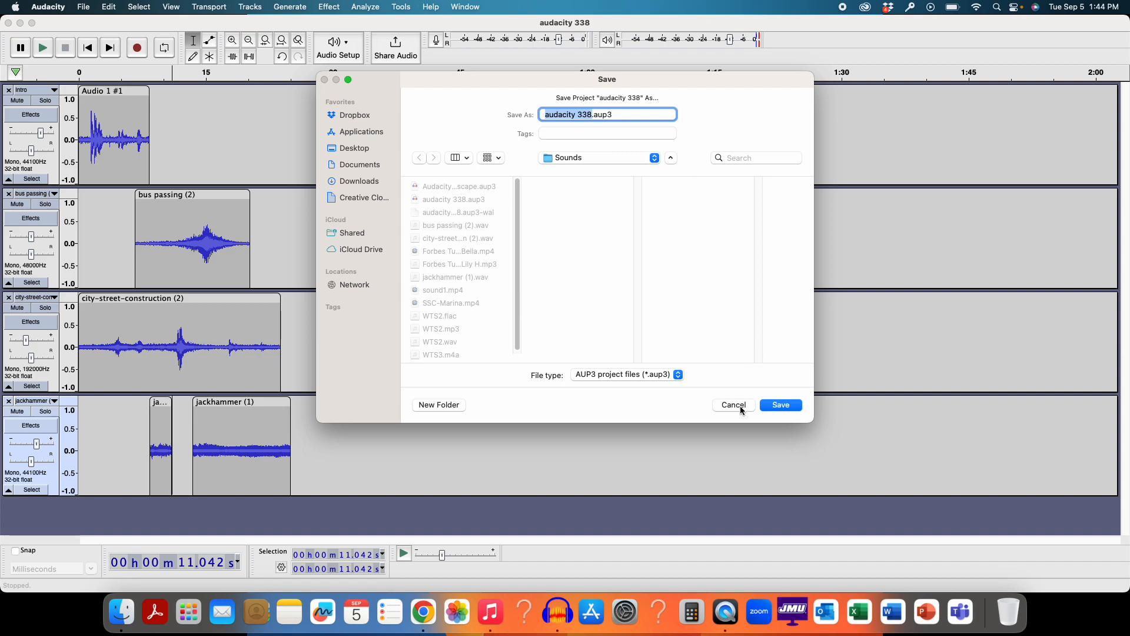
click(773, 405)
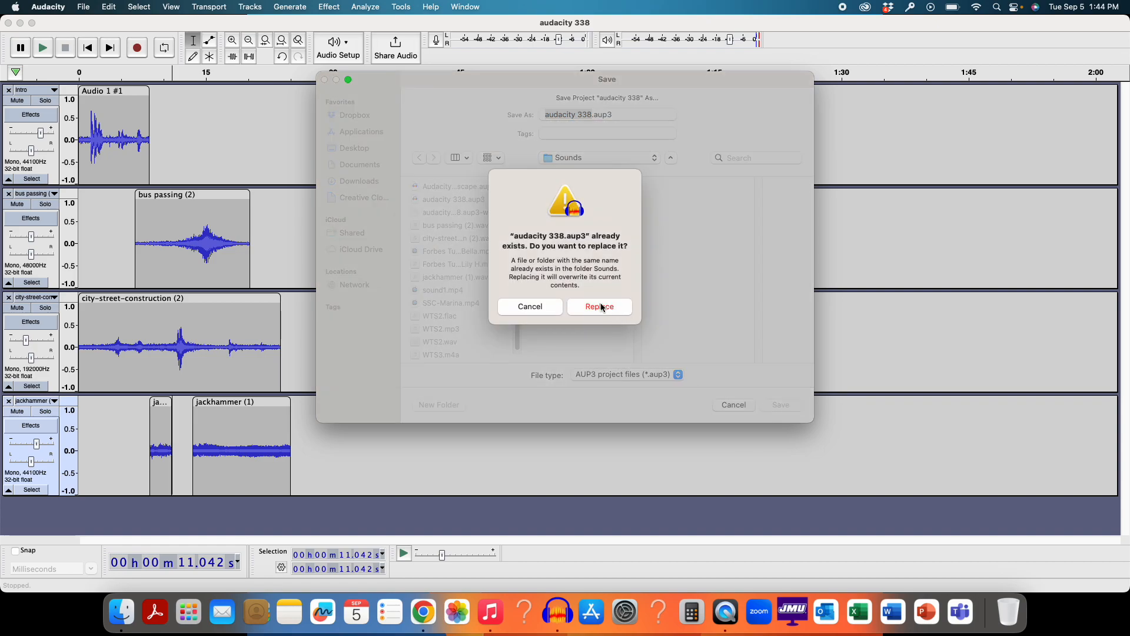
click(604, 306)
click(514, 260)
click(466, 249)
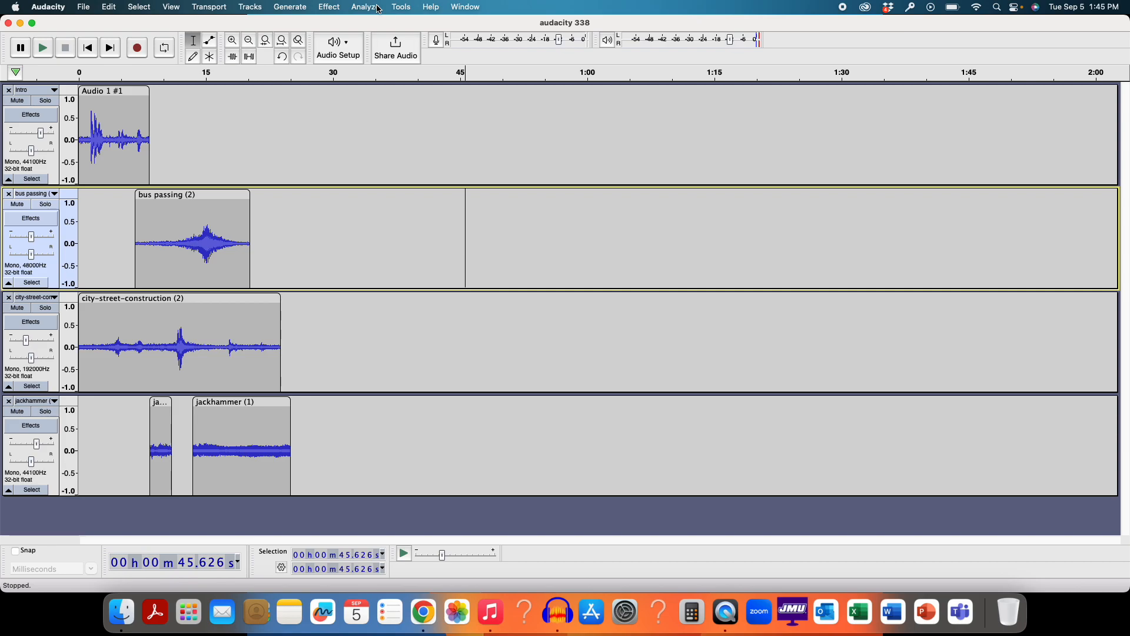
Open Share Audio, unlink the audio.com account, and relink it by authorizing Audacity in the browser.
click(397, 50)
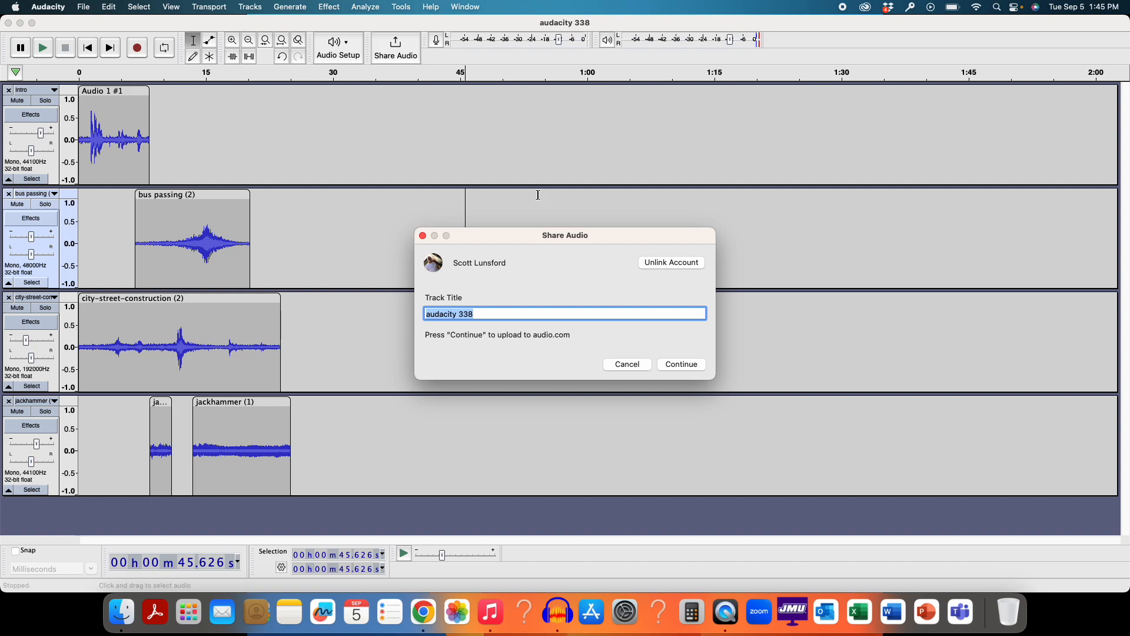
click(674, 263)
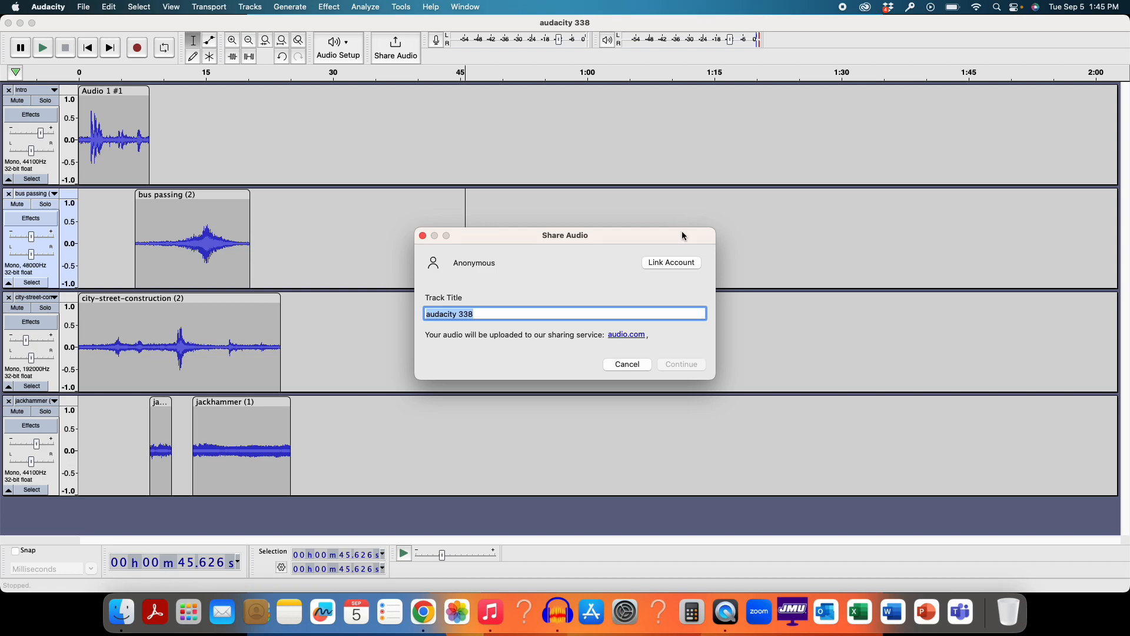
click(672, 263)
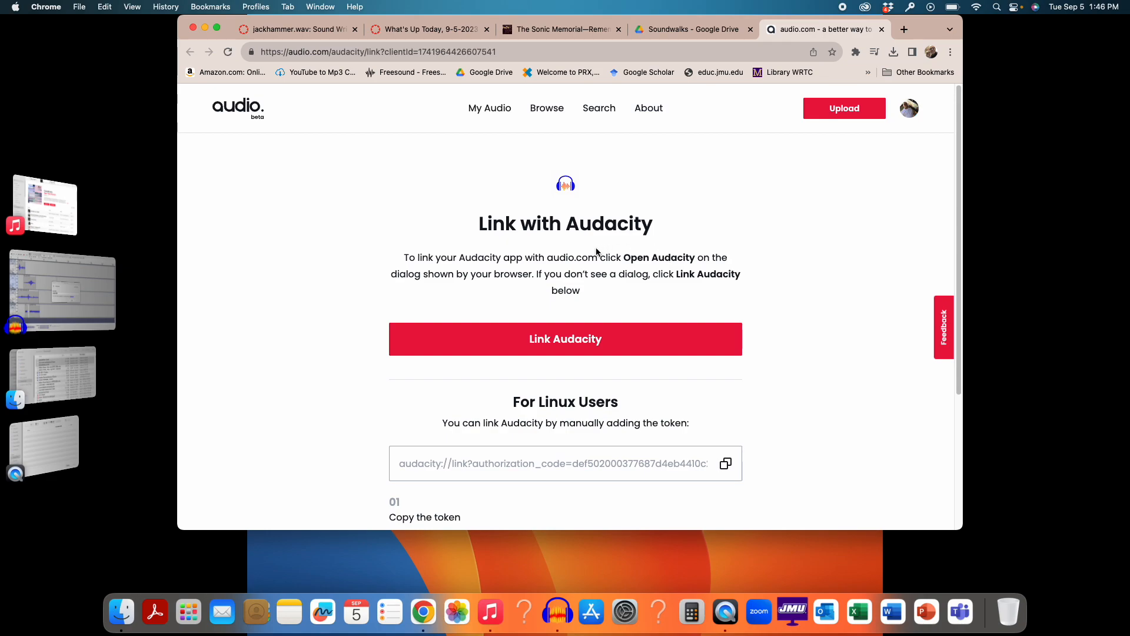
click(539, 348)
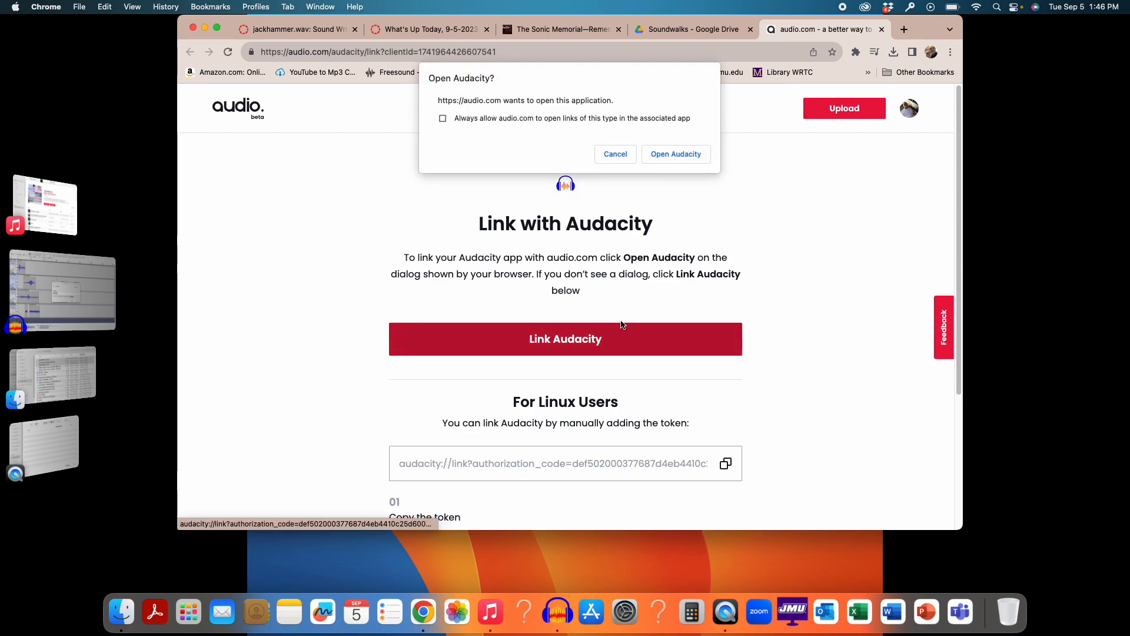
click(666, 155)
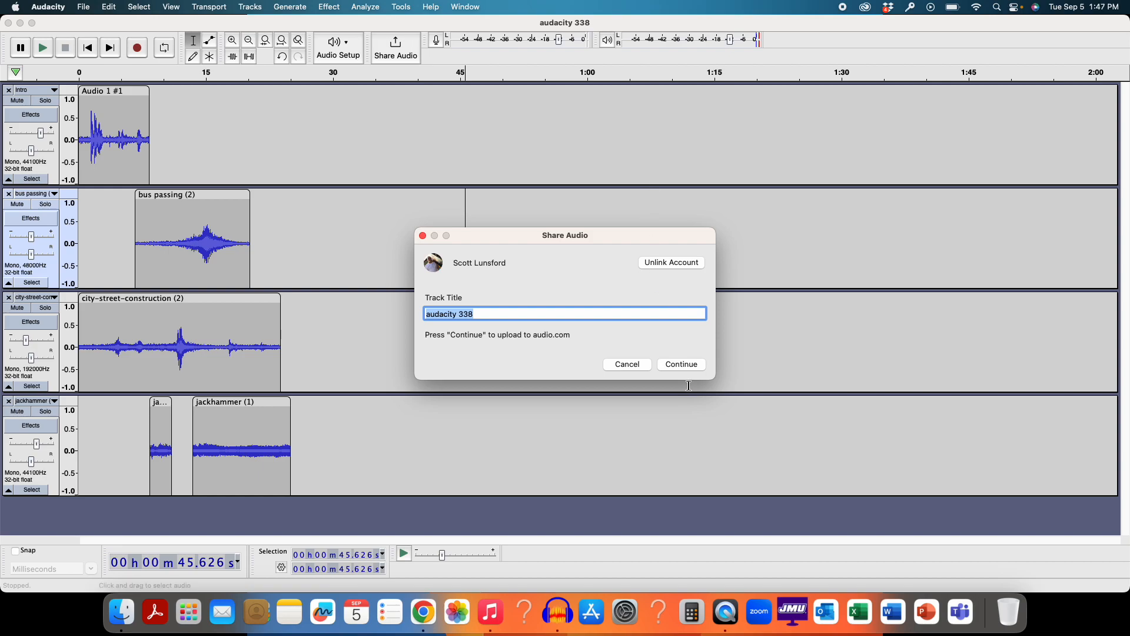
Upload the mix to audio.com with the title audacity 338 and play the uploaded track in the browser.
click(682, 365)
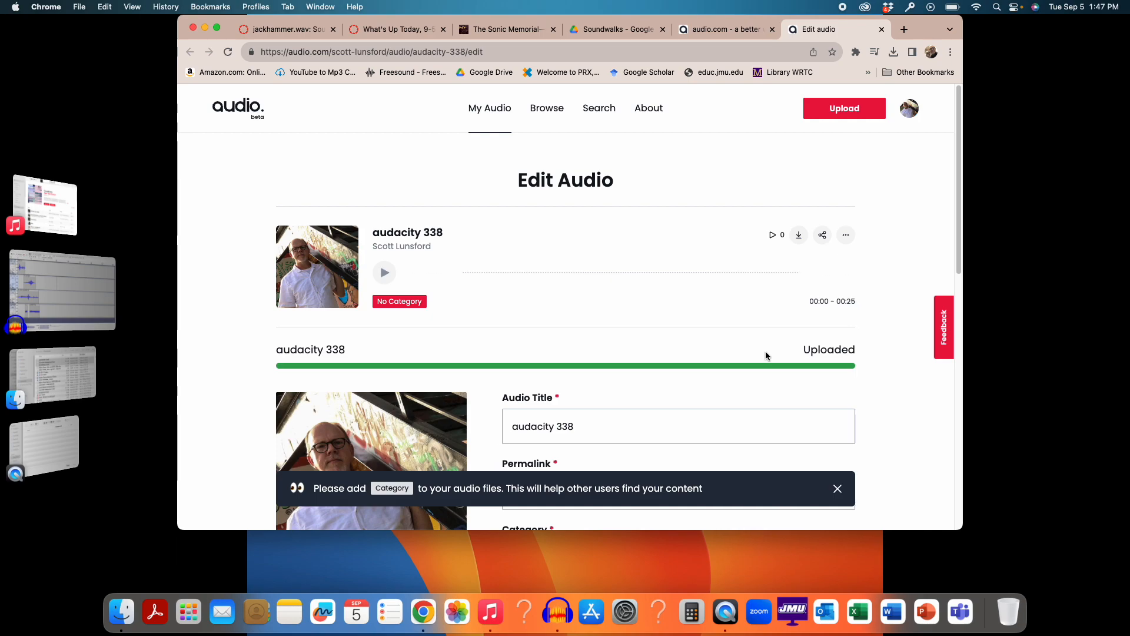
click(384, 272)
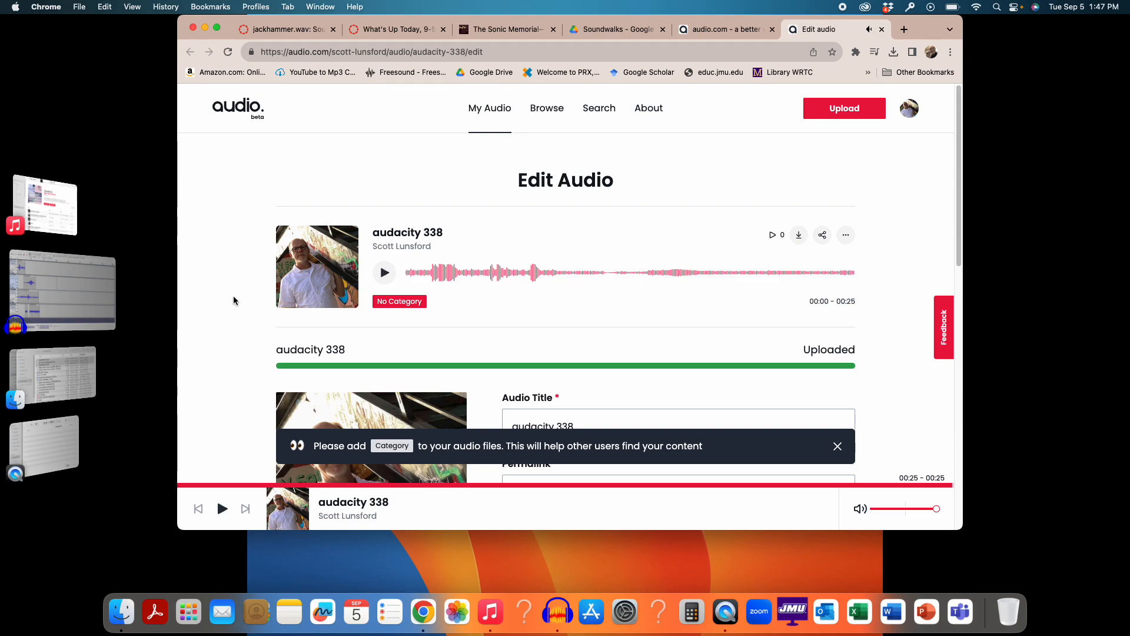
Set the uploaded track's category to Sound Design.
scroll(234, 299, down, 5)
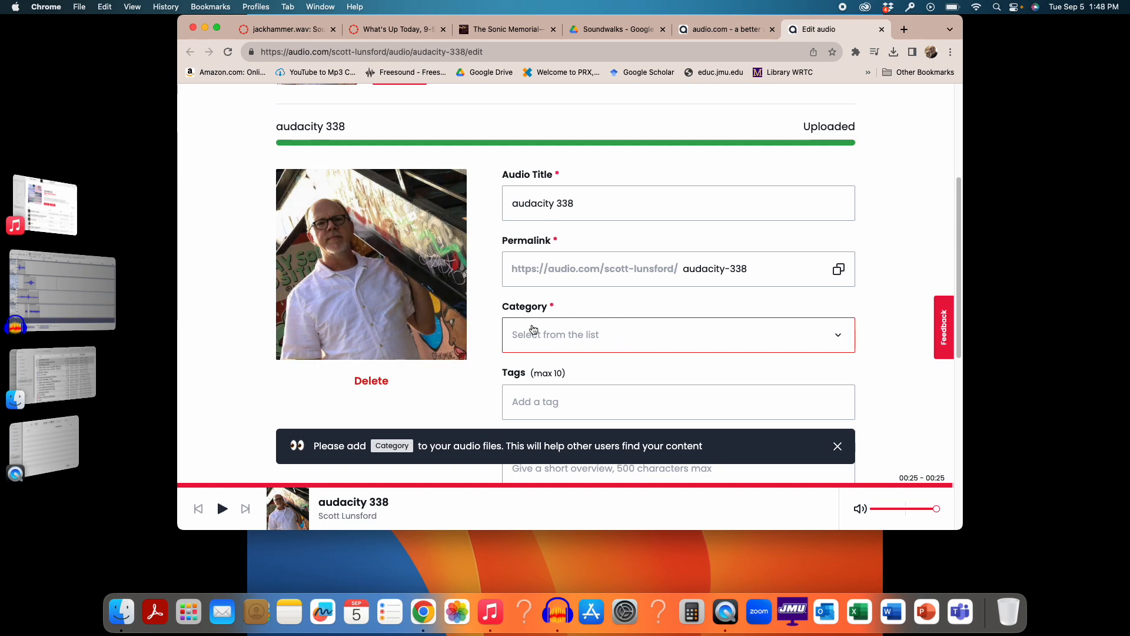
click(577, 338)
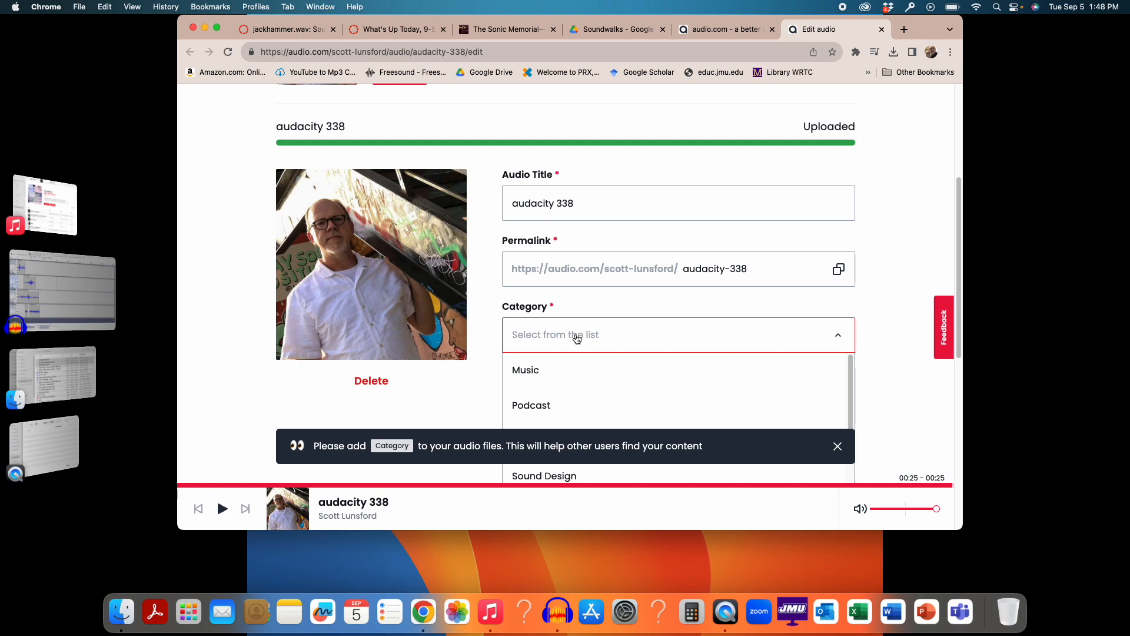
scroll(576, 338, down, 5)
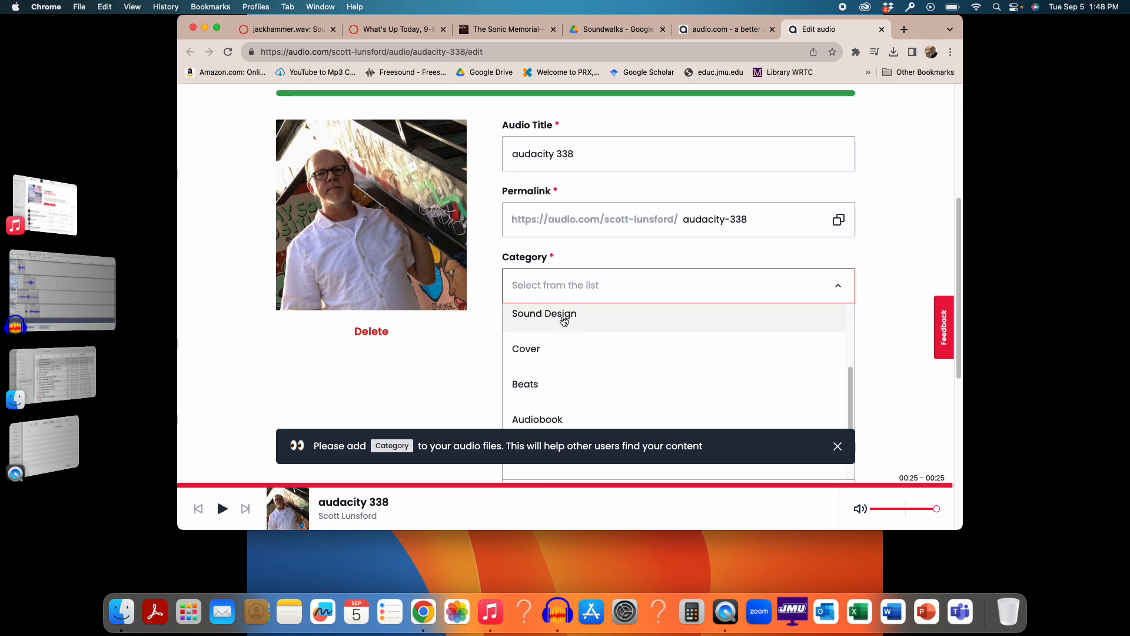
click(564, 321)
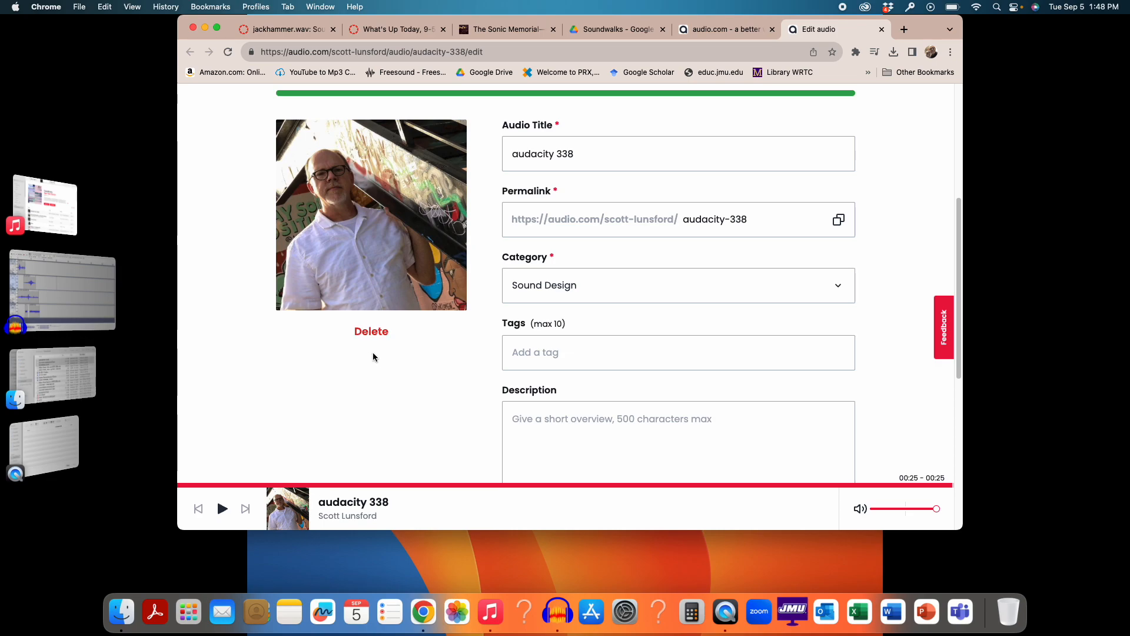
Make the track Unlisted, allow other users to download the file, and save the audio details.
scroll(518, 350, up, 5)
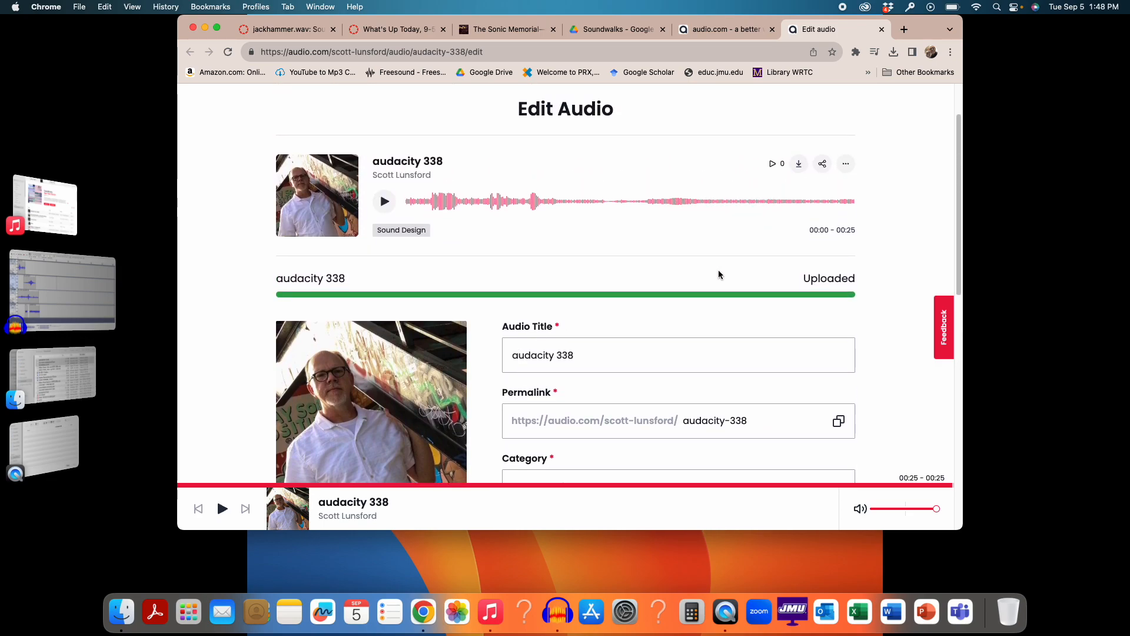
scroll(718, 273, down, 10)
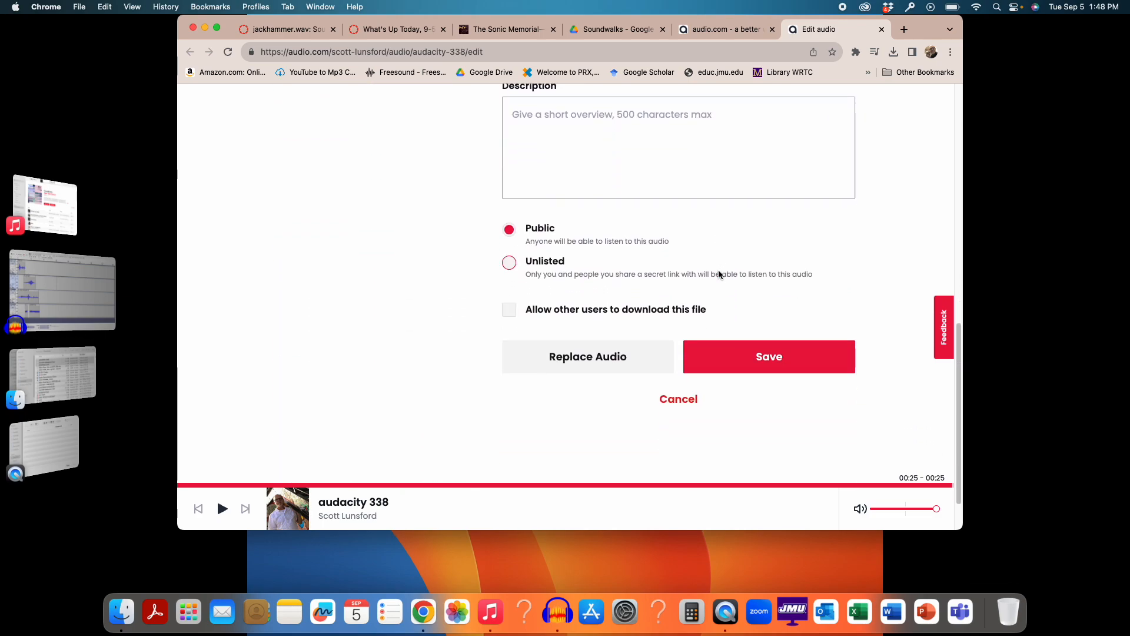
click(511, 265)
click(511, 312)
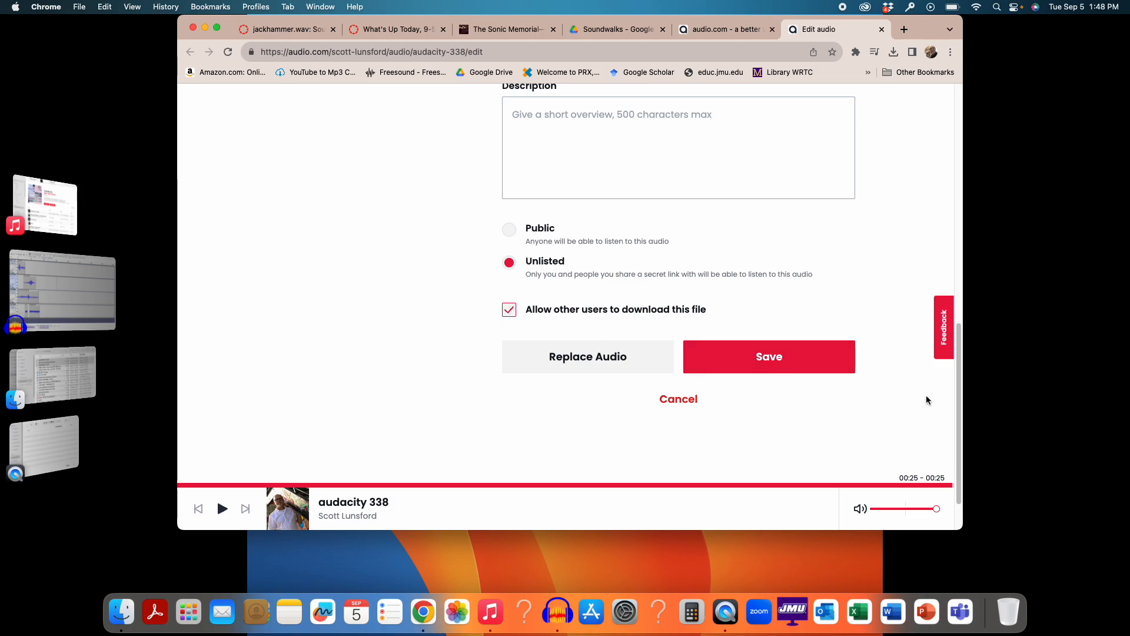
click(789, 356)
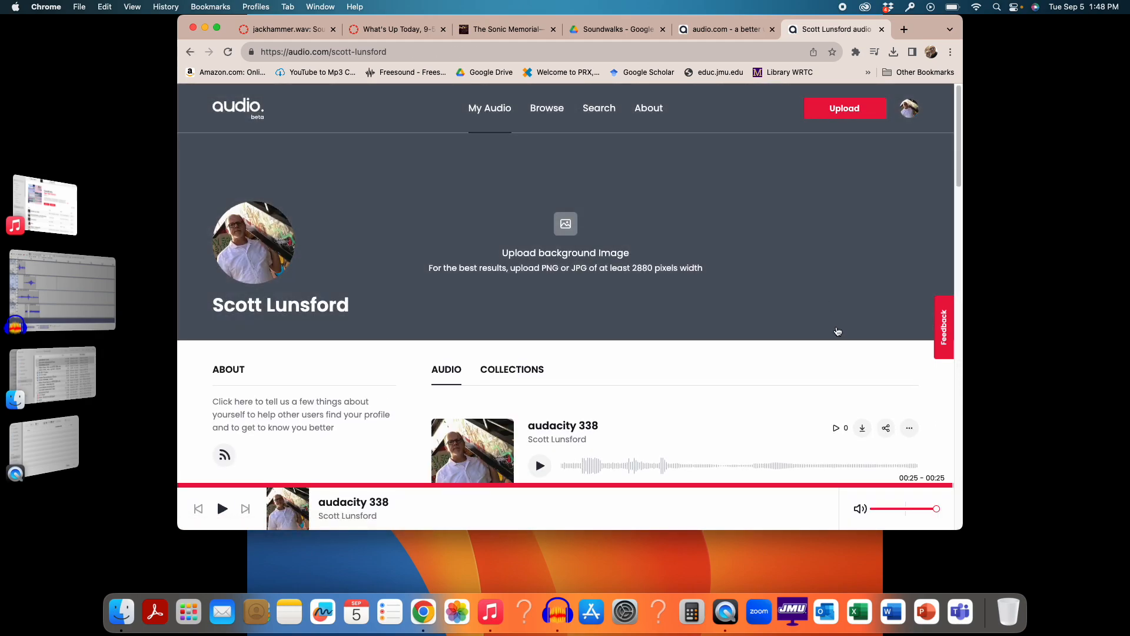
Copy the sharing link of the audacity 338 track from the profile's audio list.
scroll(798, 290, down, 5)
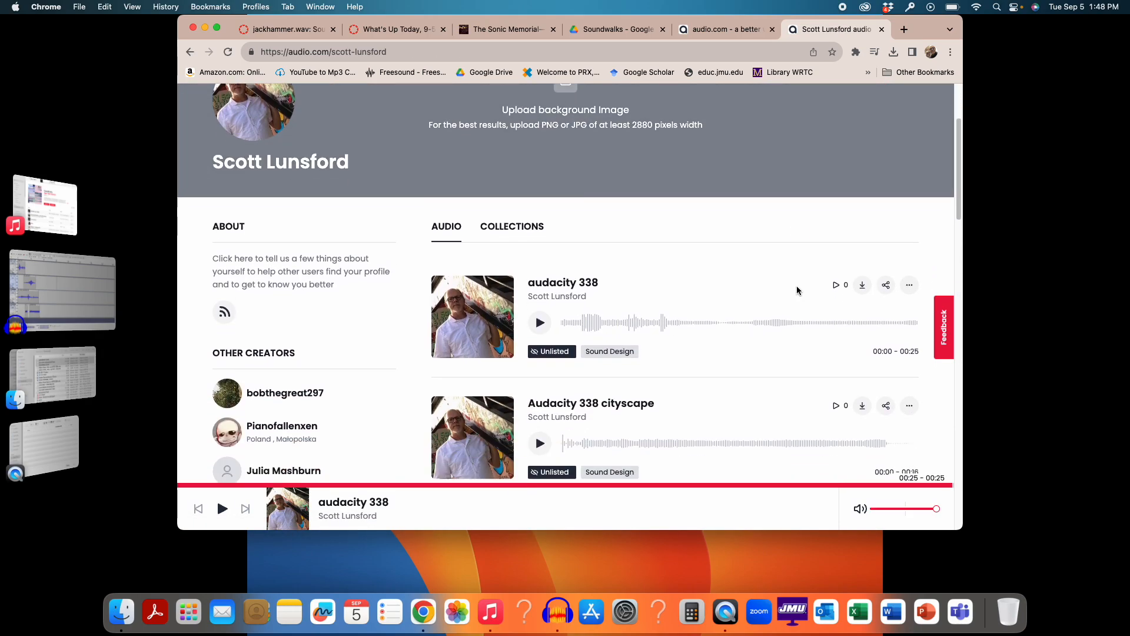
click(887, 282)
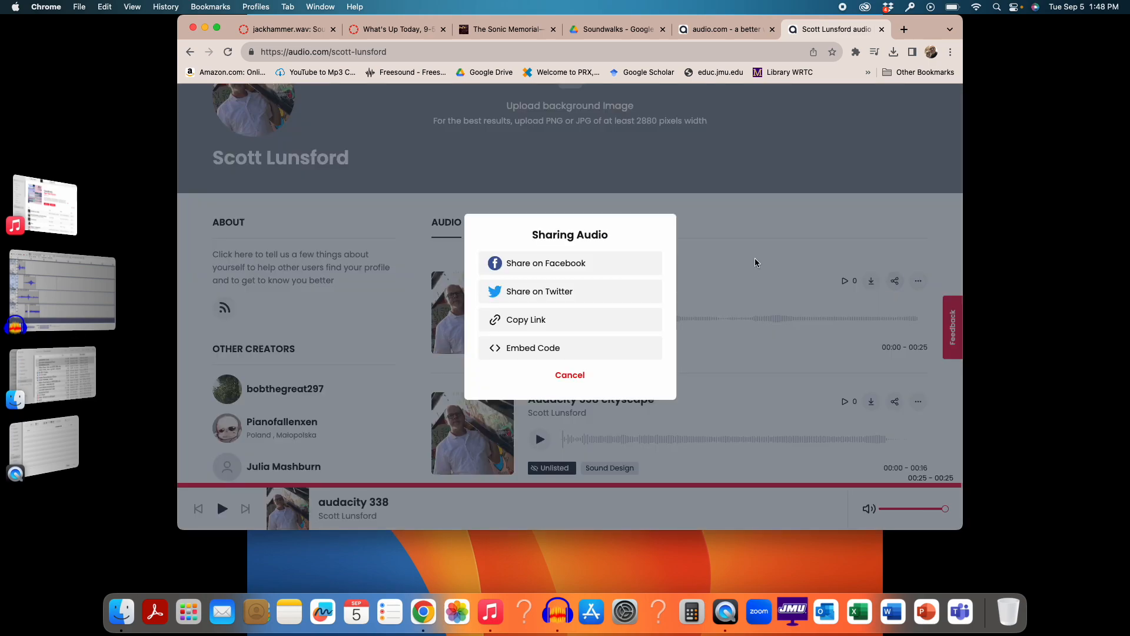
click(546, 321)
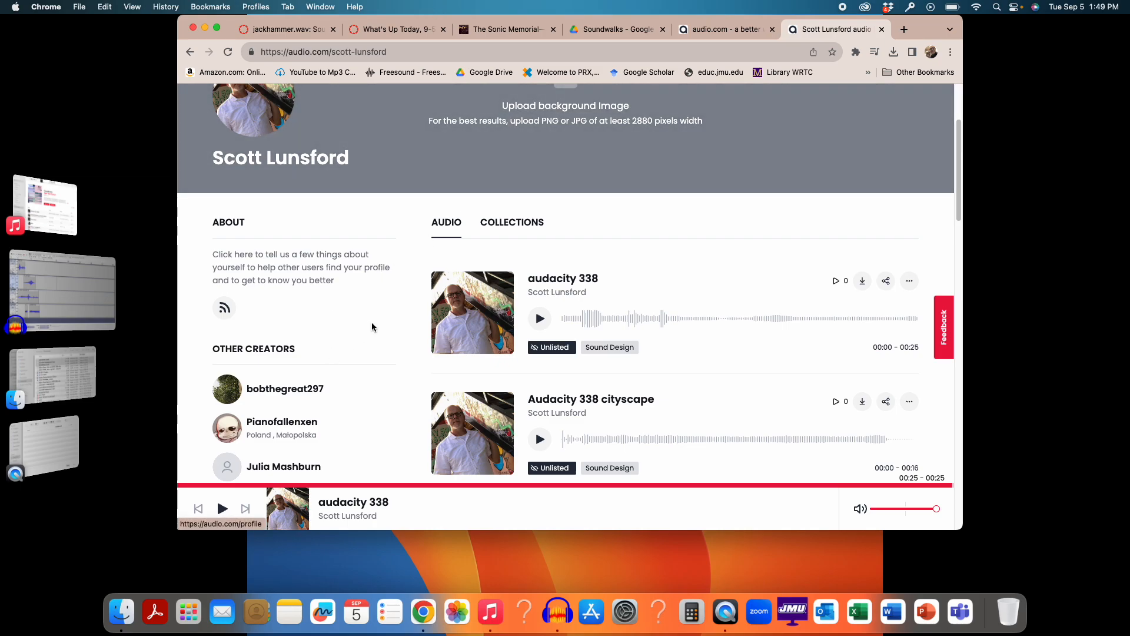
Check the Audacity project, return to audio.com, and look over the uploaded tracks and the Audacity 338 cityscape options.
click(75, 277)
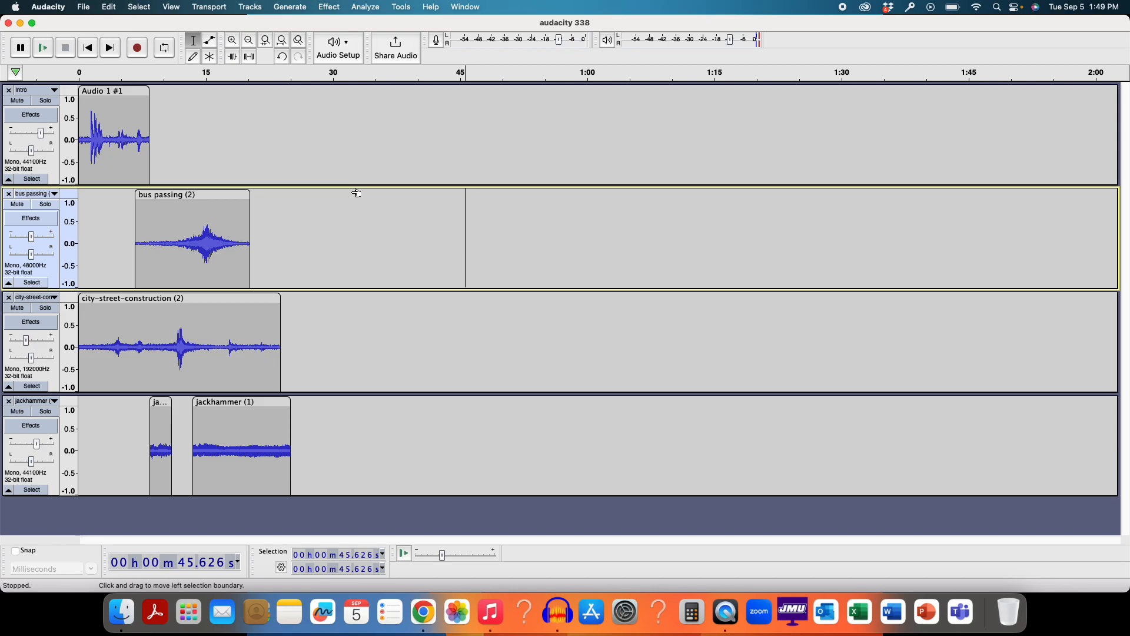
key(super+Tab)
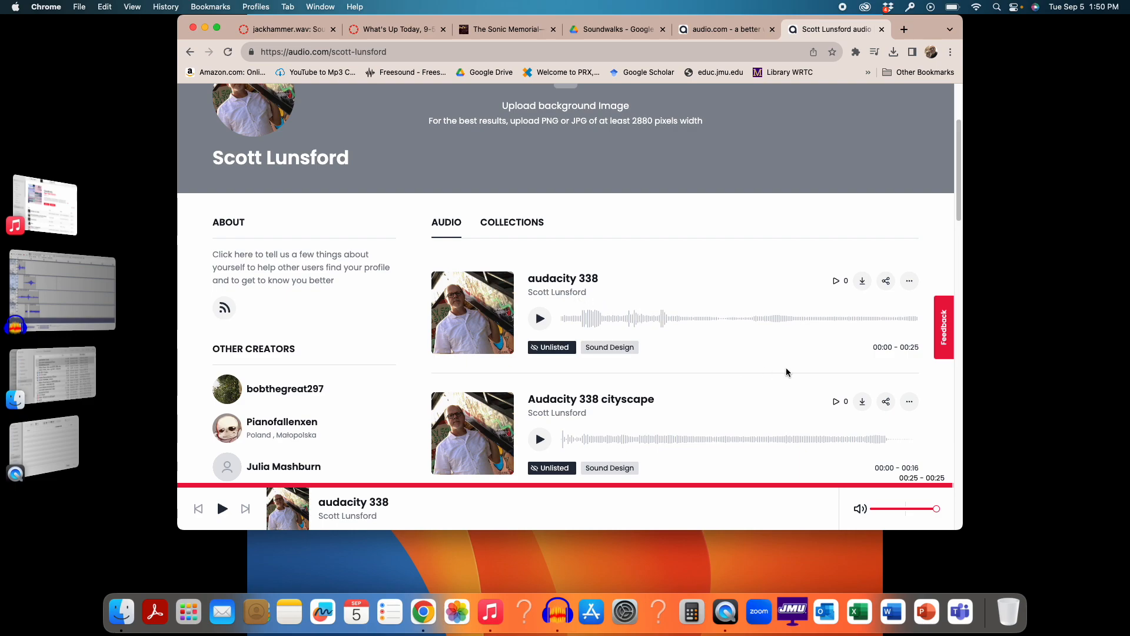
click(908, 402)
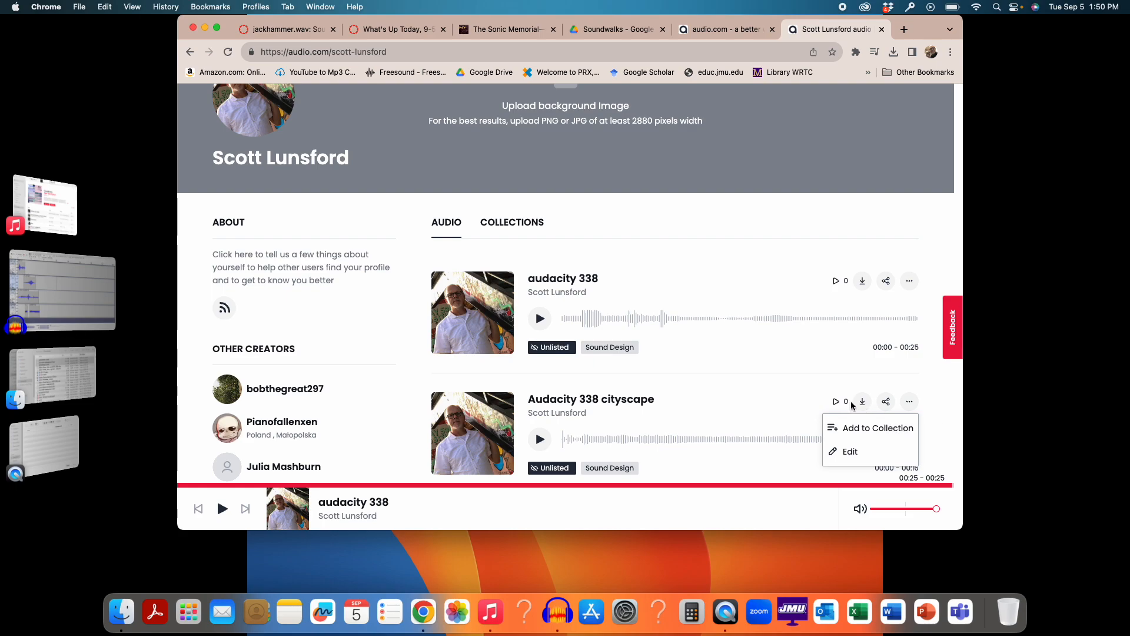
click(934, 407)
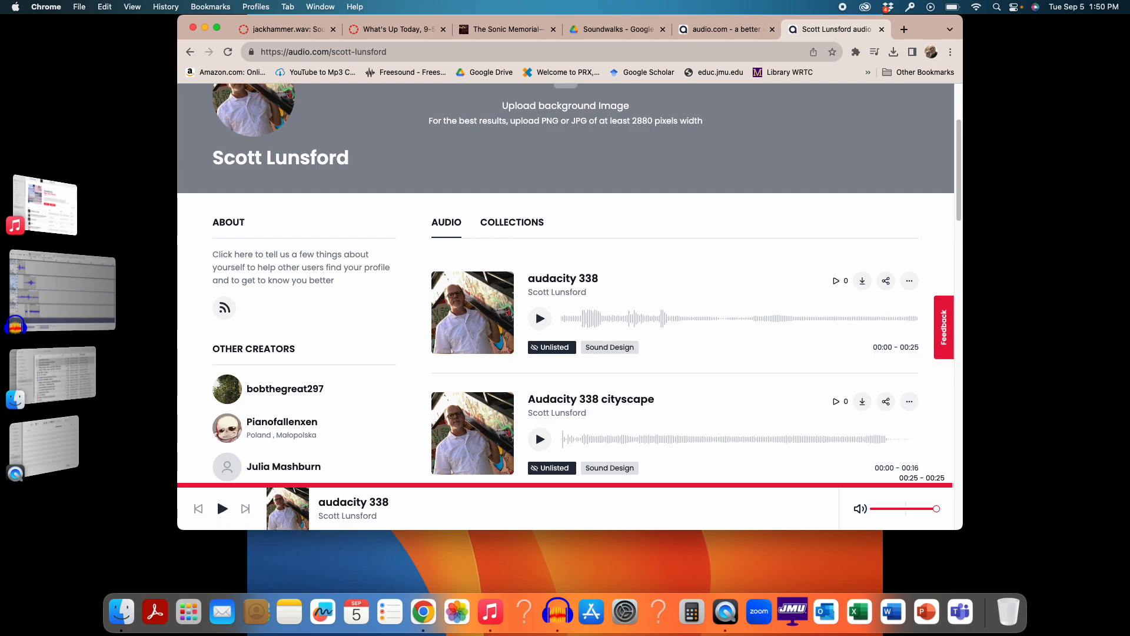
scroll(518, 253, down, 2)
scroll(560, 246, up, 5)
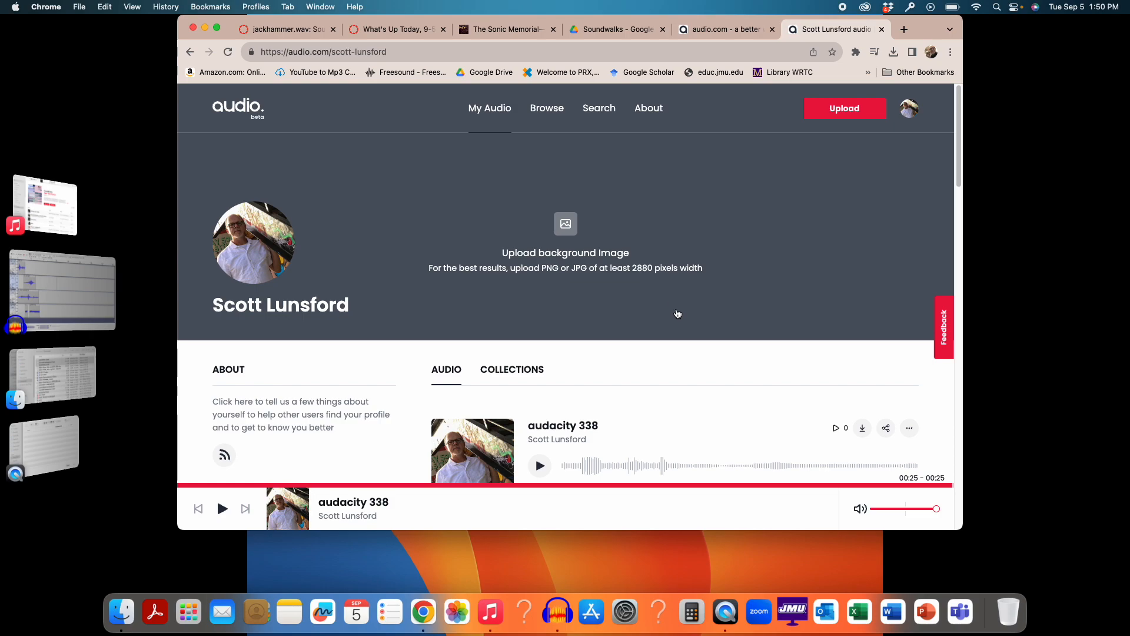
scroll(677, 312, down, 5)
scroll(677, 313, down, 3)
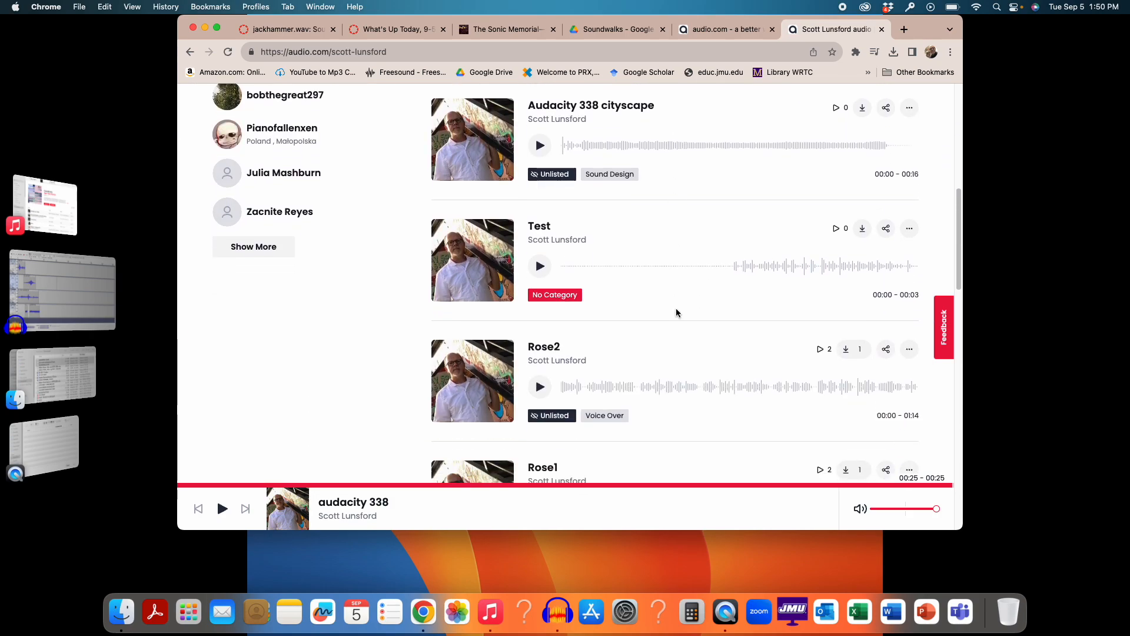
scroll(677, 313, up, 4)
scroll(676, 311, up, 1)
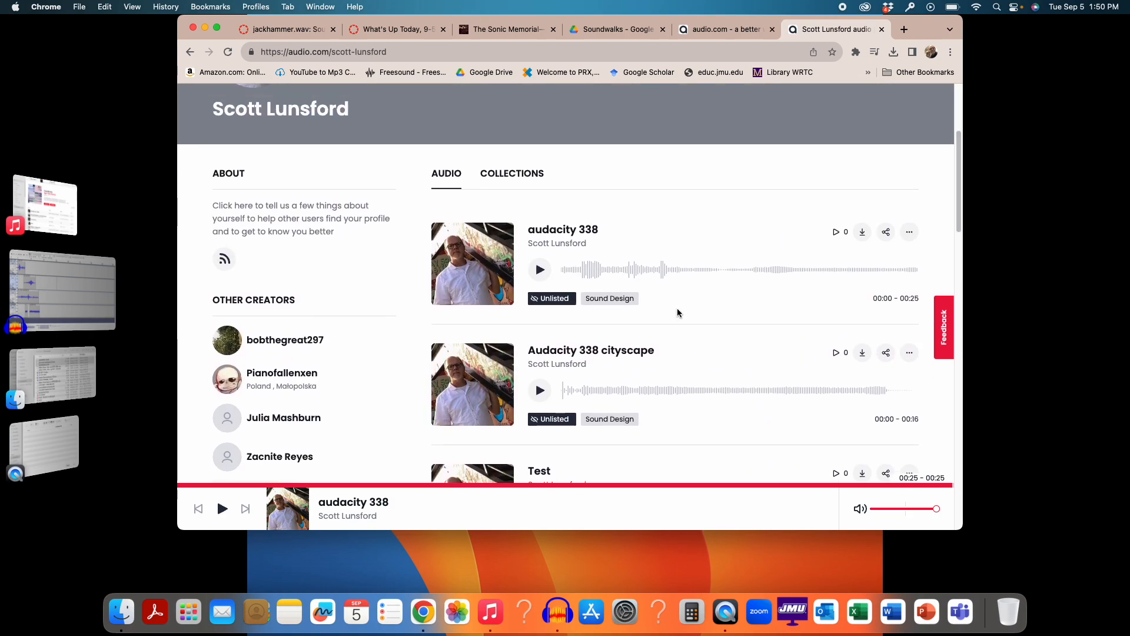
Open the audacity 338 track for editing on audio.com and view its collection and deletion options.
click(910, 233)
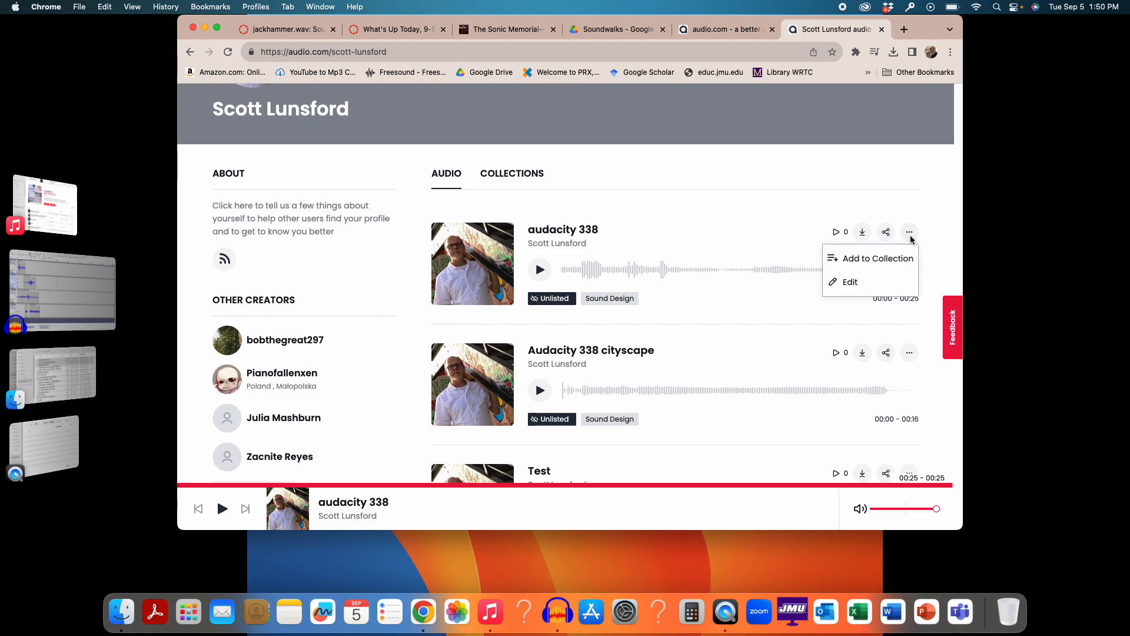
click(860, 282)
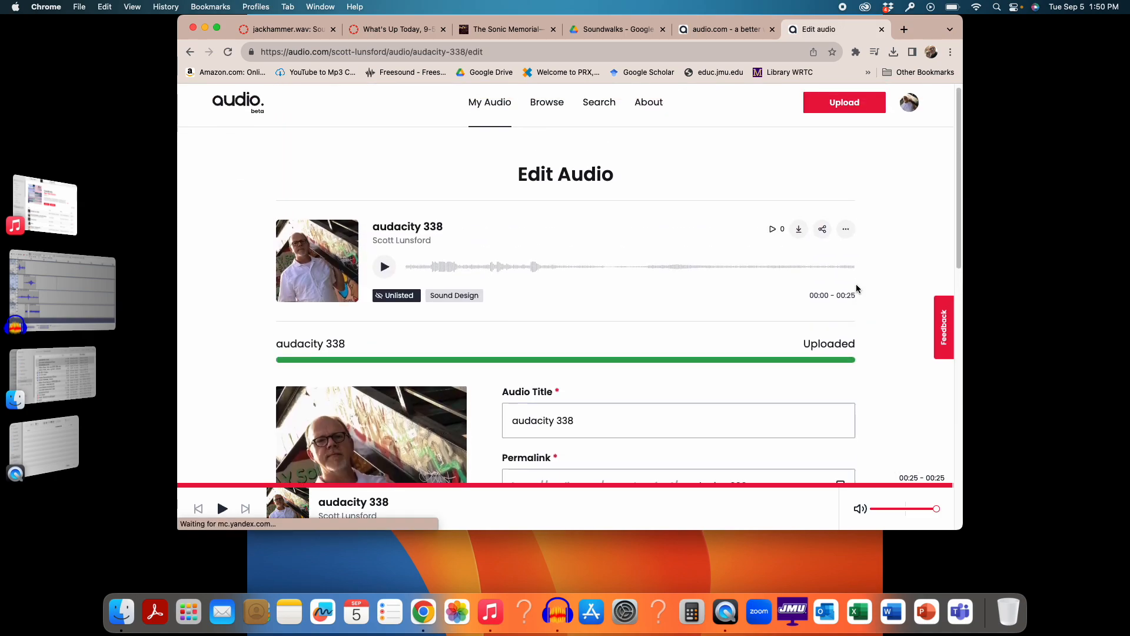
click(846, 235)
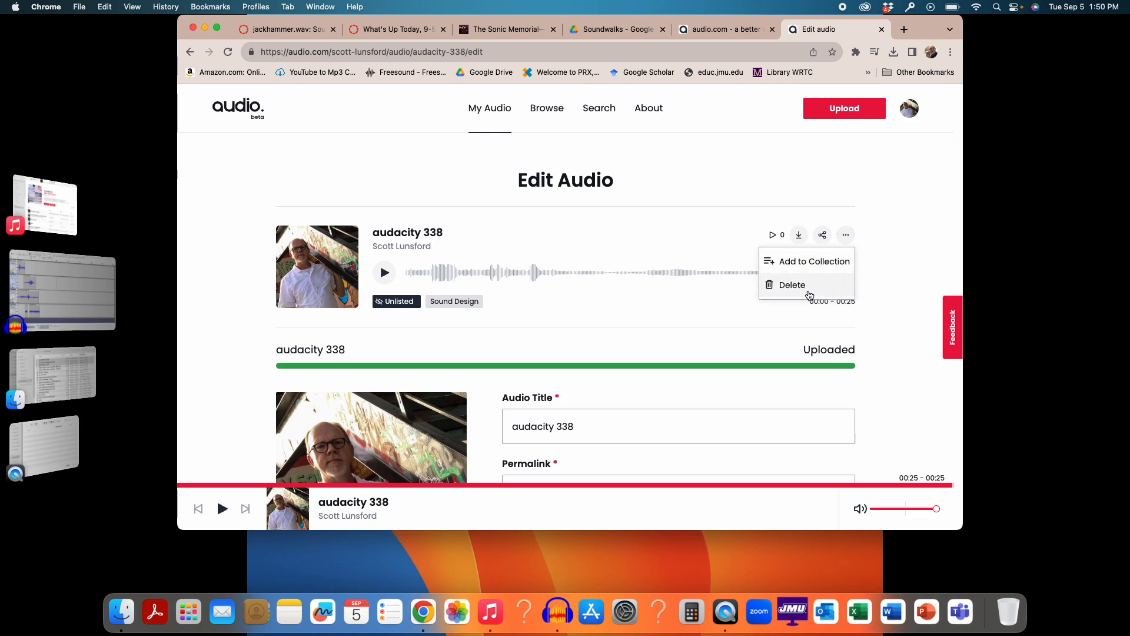
click(888, 262)
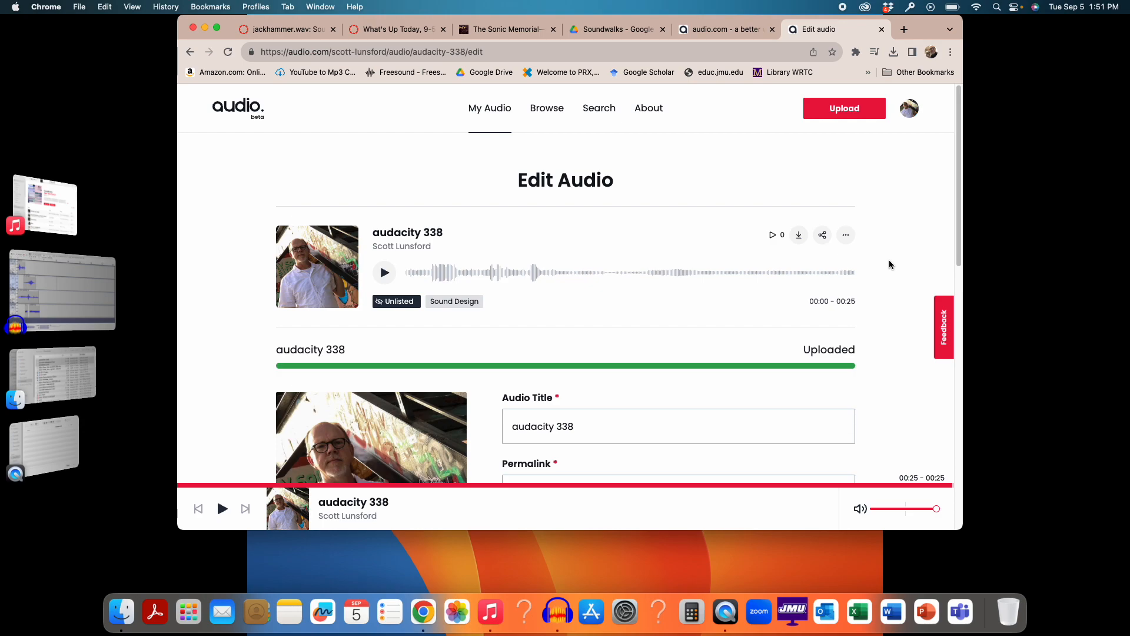
Switch to Audacity, select the bus passing clip, and examine the track size and timeline display options.
key(super+Tab)
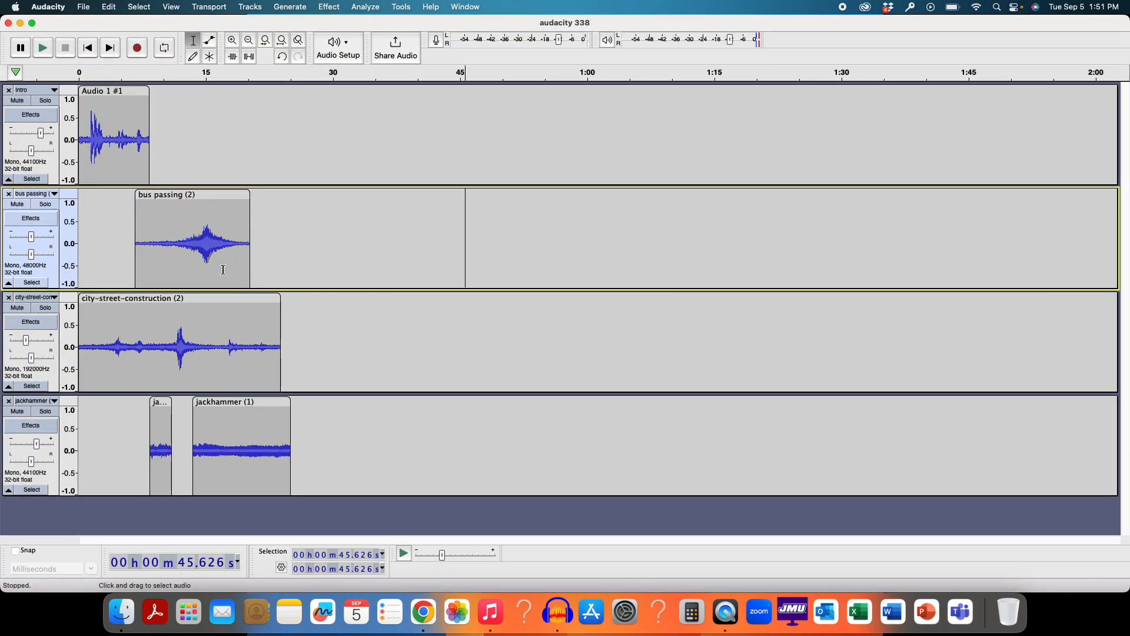
double_click(188, 240)
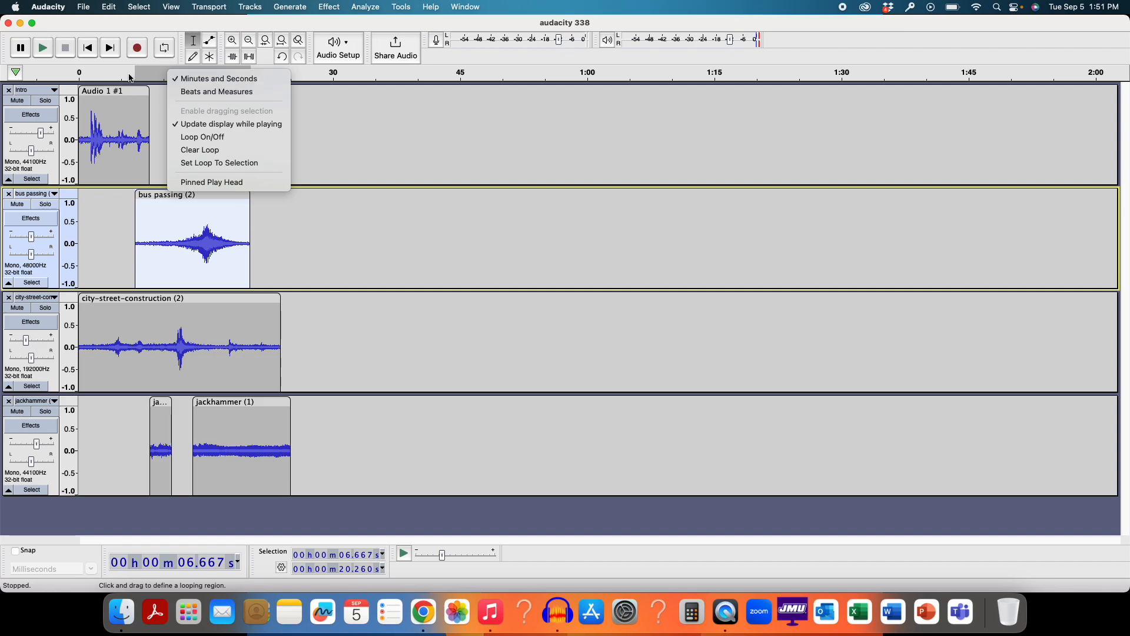
click(175, 11)
click(175, 11)
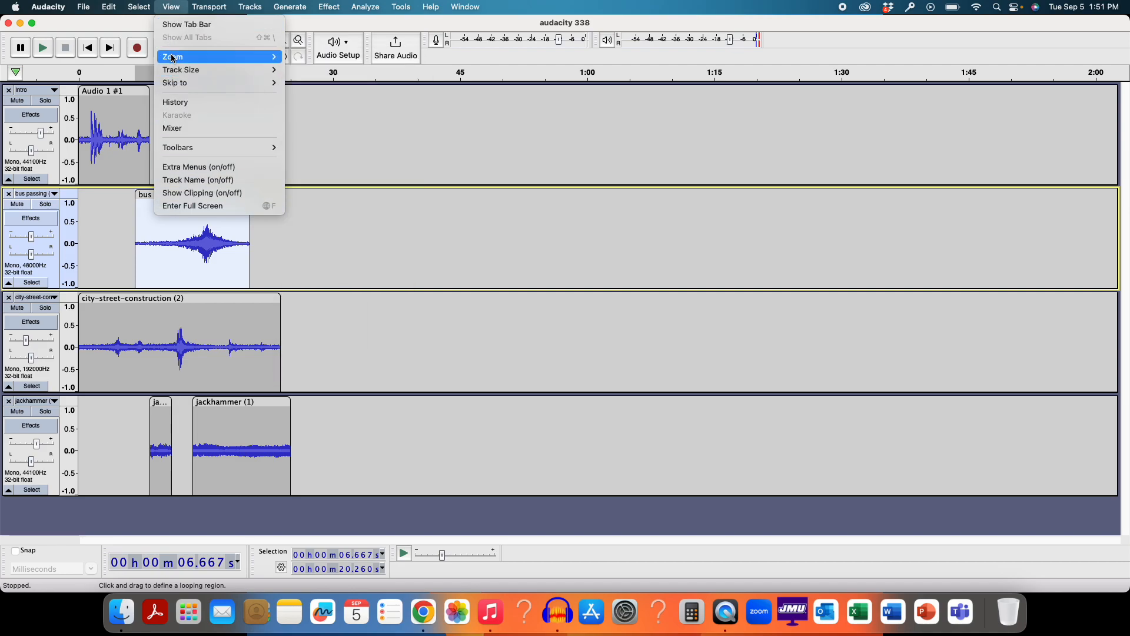
mouse_move(178, 77)
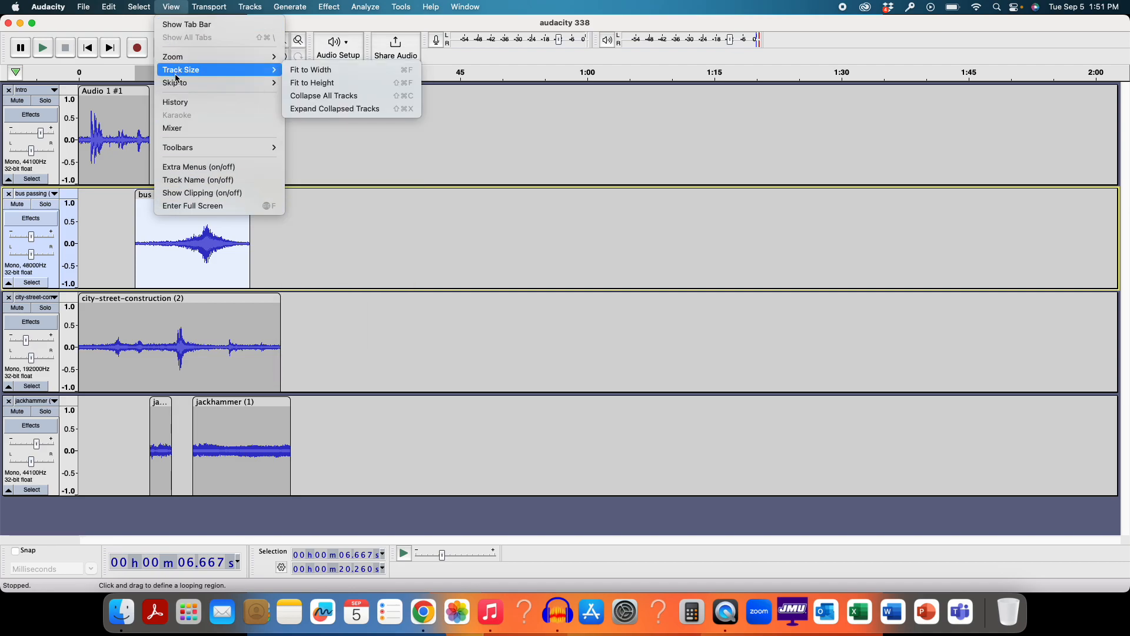
click(144, 23)
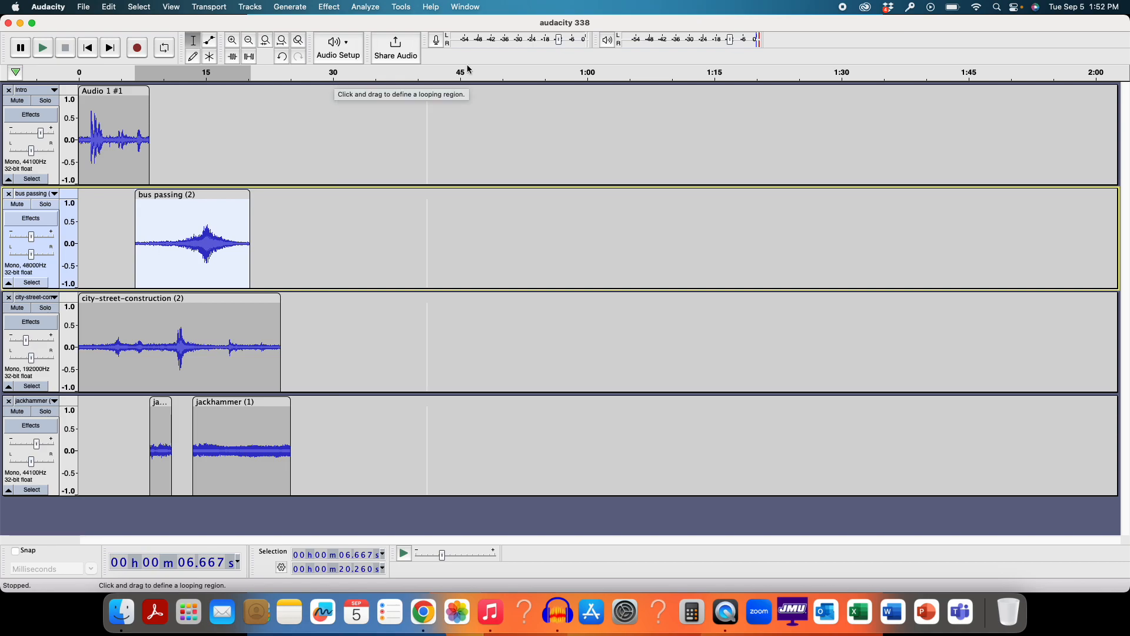
right_click(410, 75)
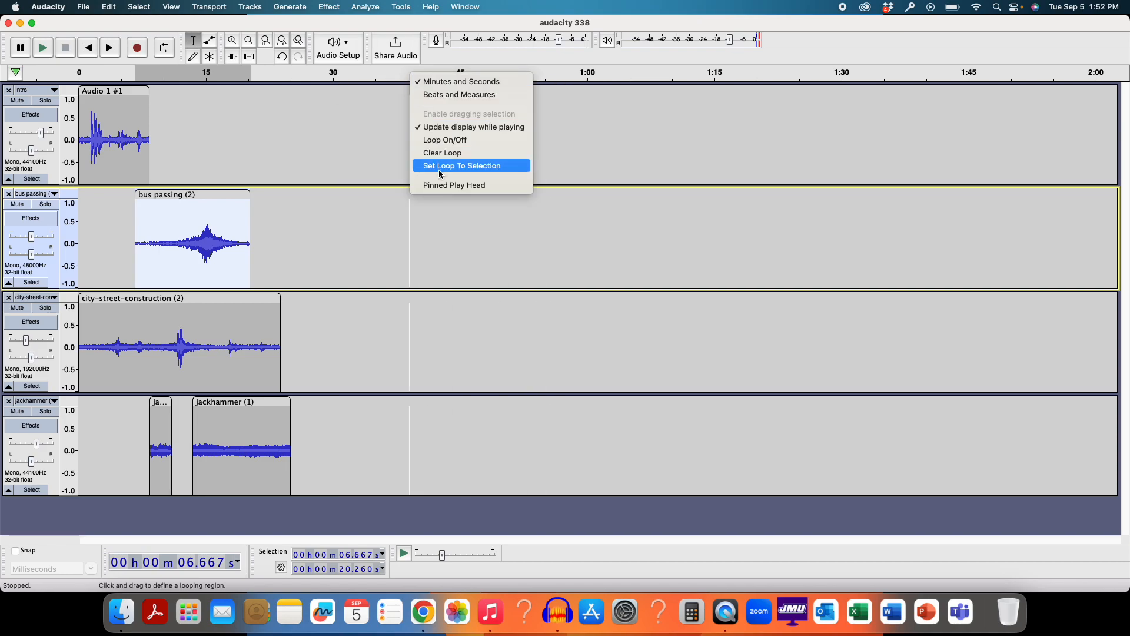
click(413, 82)
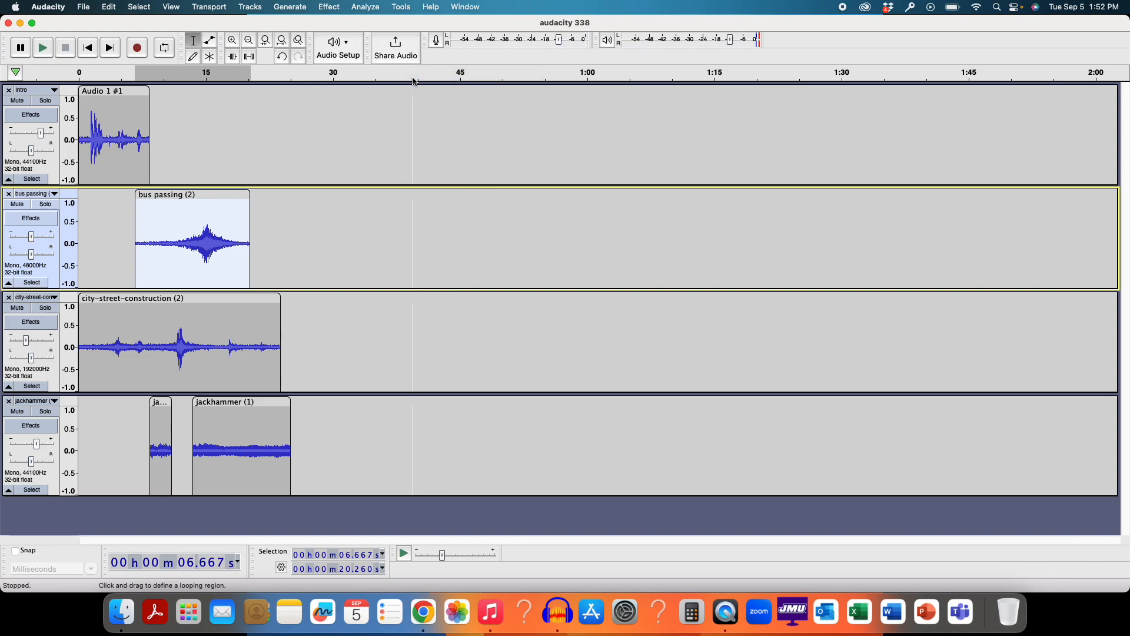
right_click(413, 80)
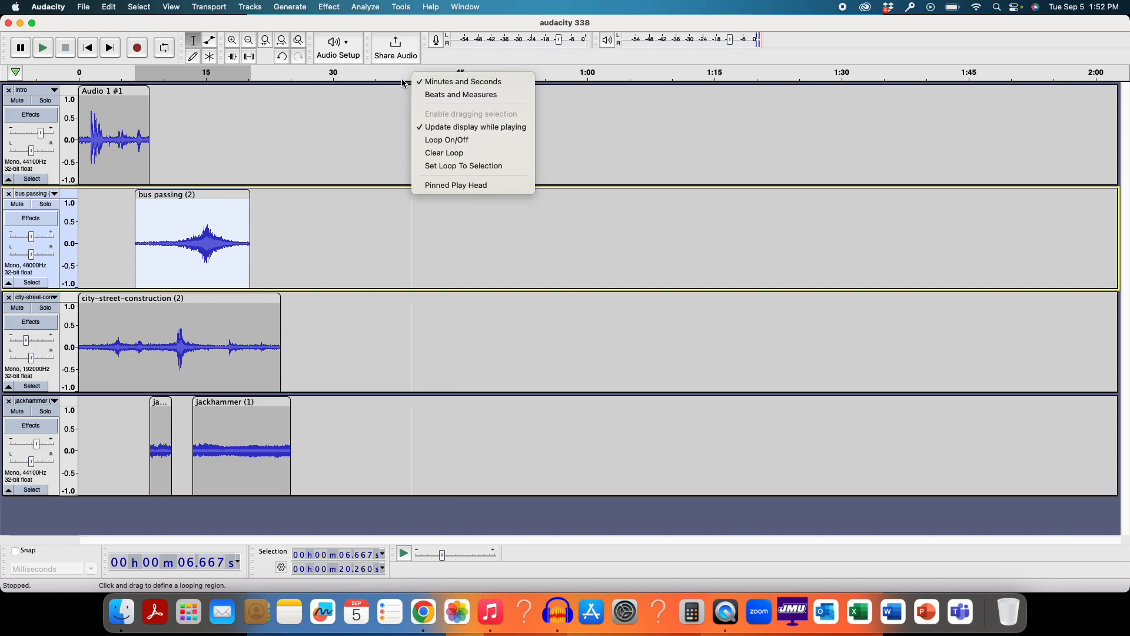
click(404, 83)
Zoom in two levels on the project timeline so the clips are spread across the window.
click(172, 8)
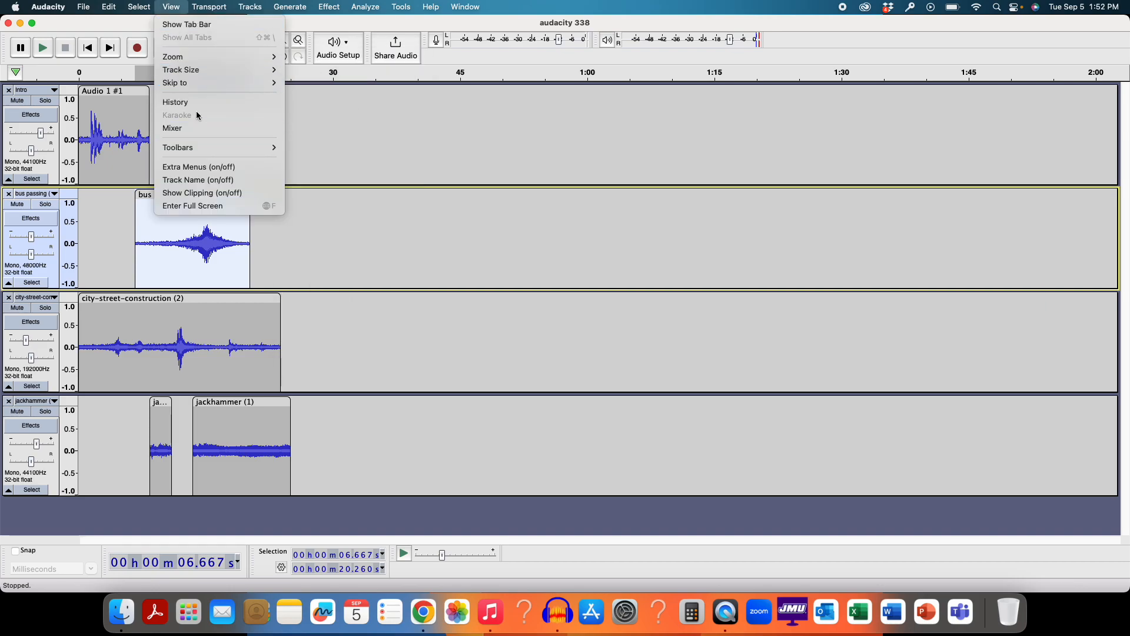
mouse_move(196, 55)
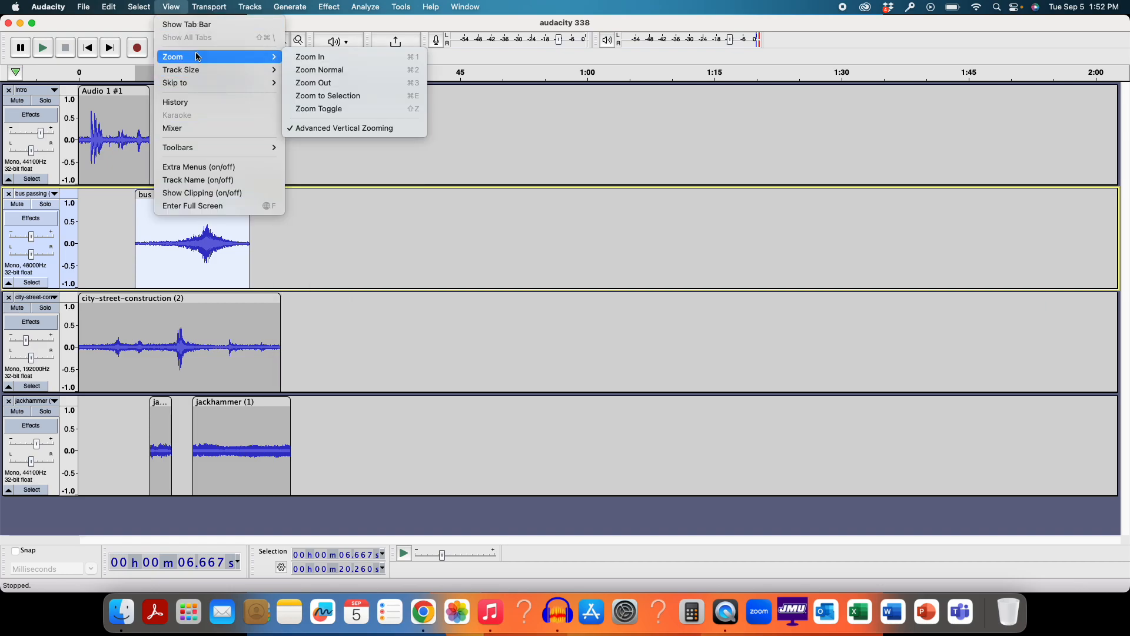
click(304, 59)
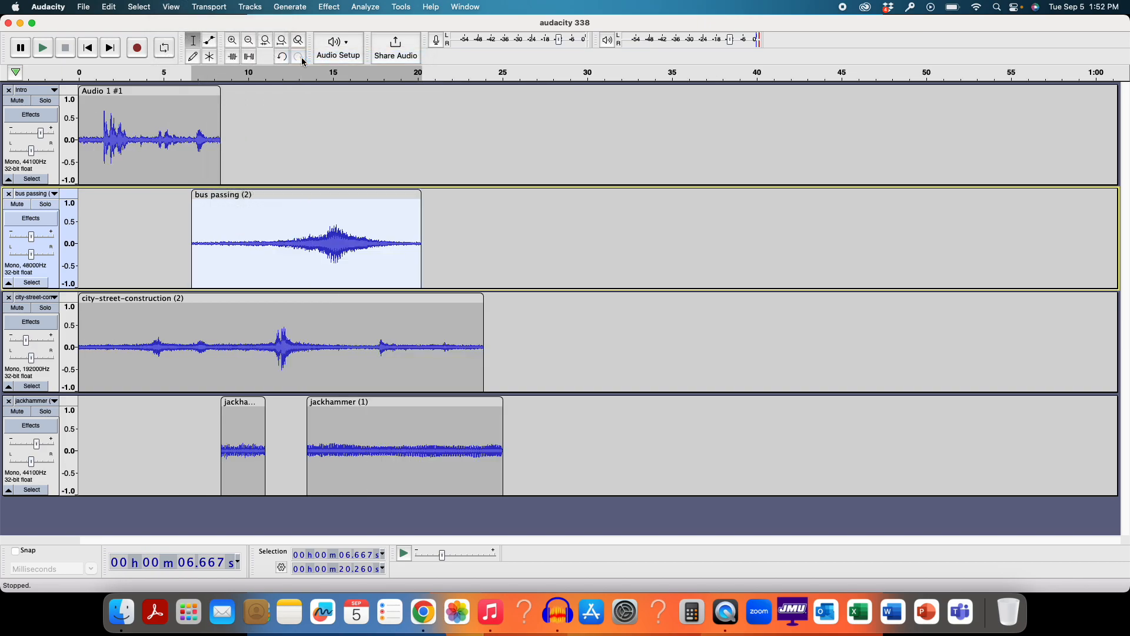
click(173, 8)
mouse_move(182, 59)
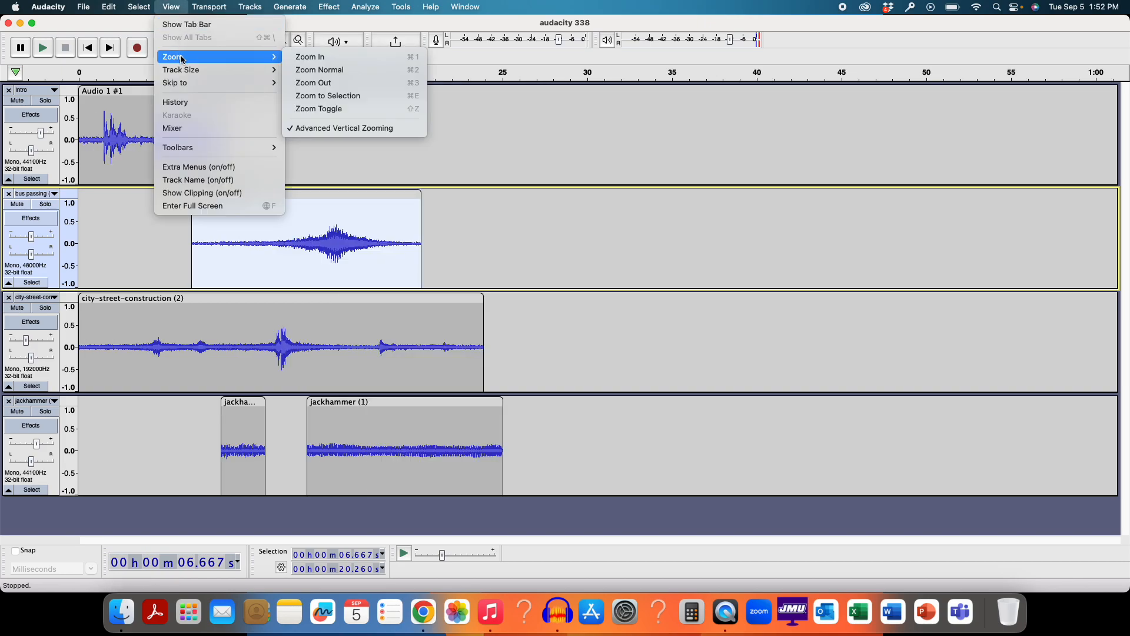
click(312, 57)
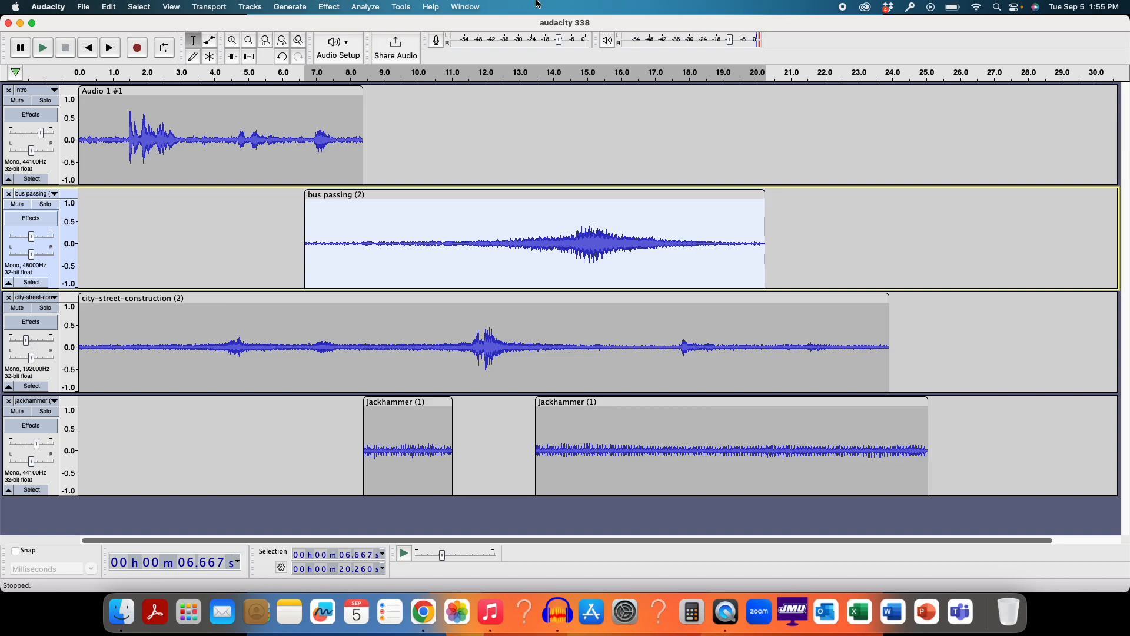
View the list of recently opened projects and audio files, leaving the current project open.
click(87, 7)
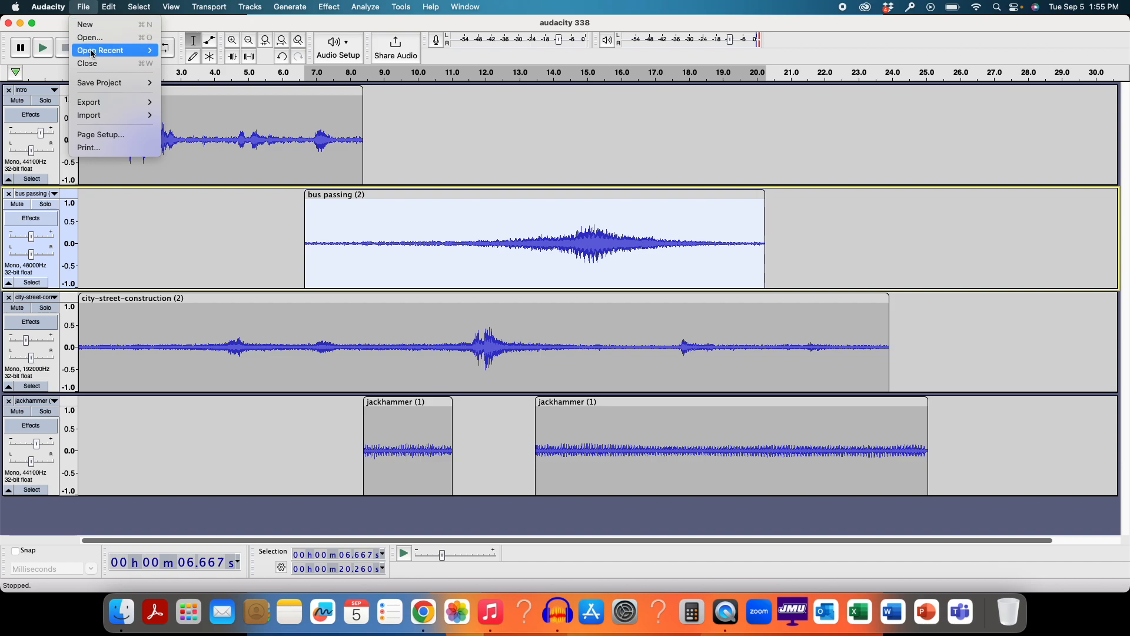
mouse_move(93, 55)
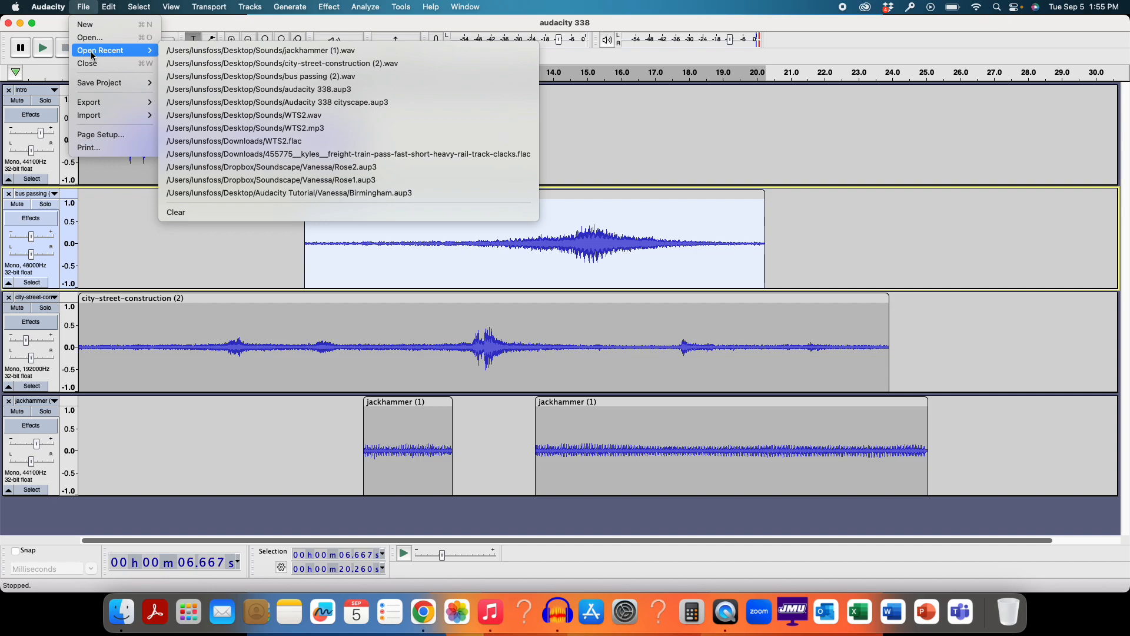
click(515, 6)
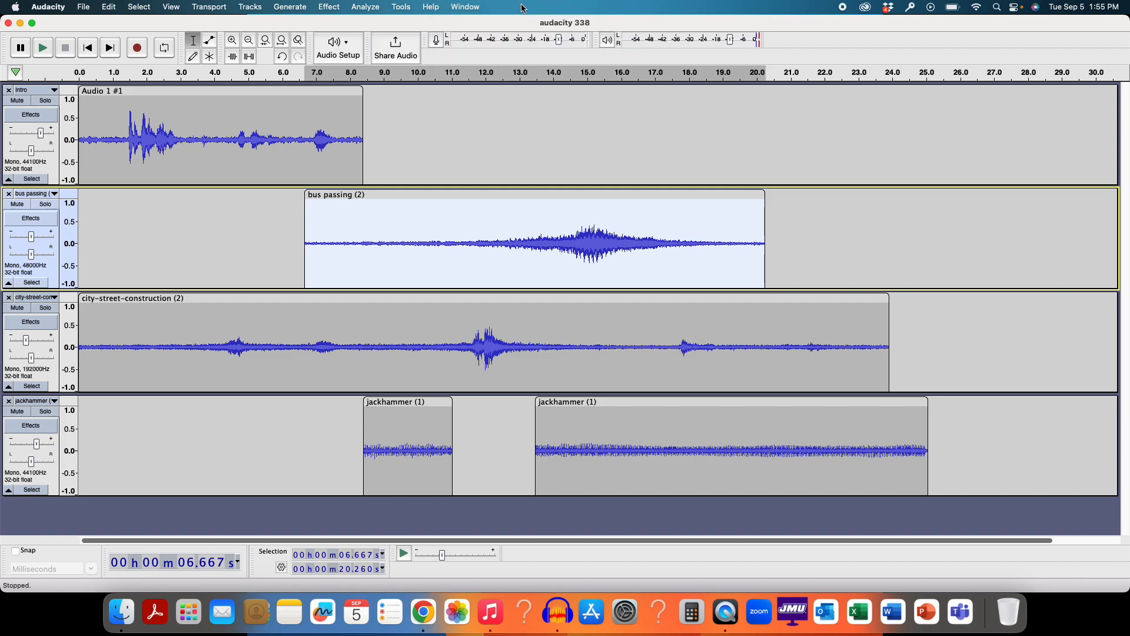
Save the audacity 338 project and quit Audacity and Chrome.
key(super+s)
key(super+q)
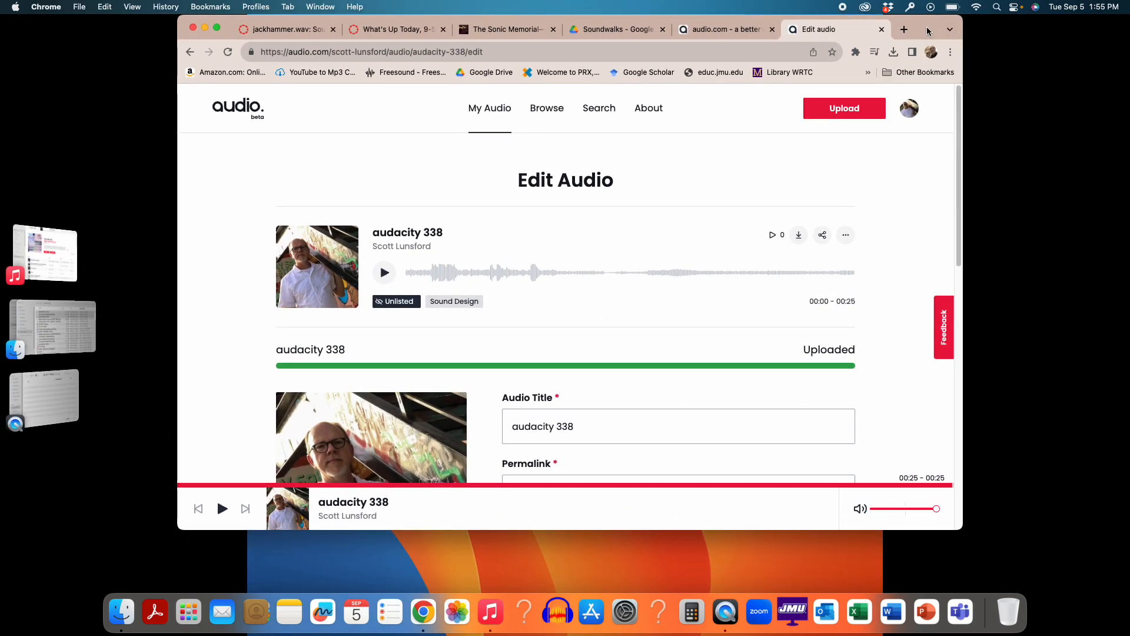
key(super+q)
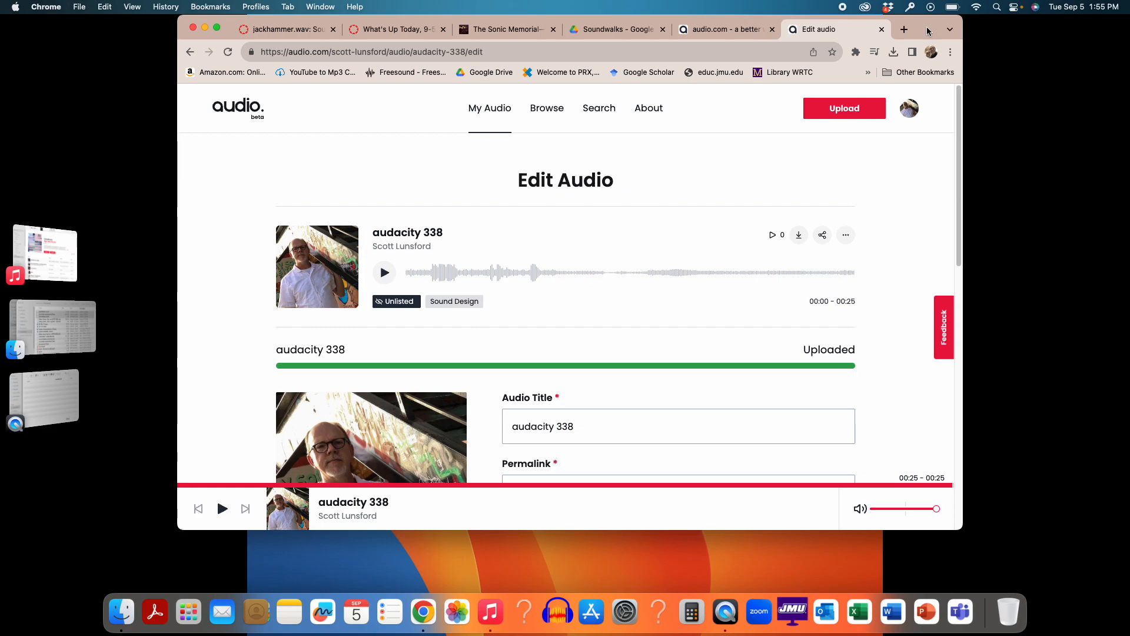